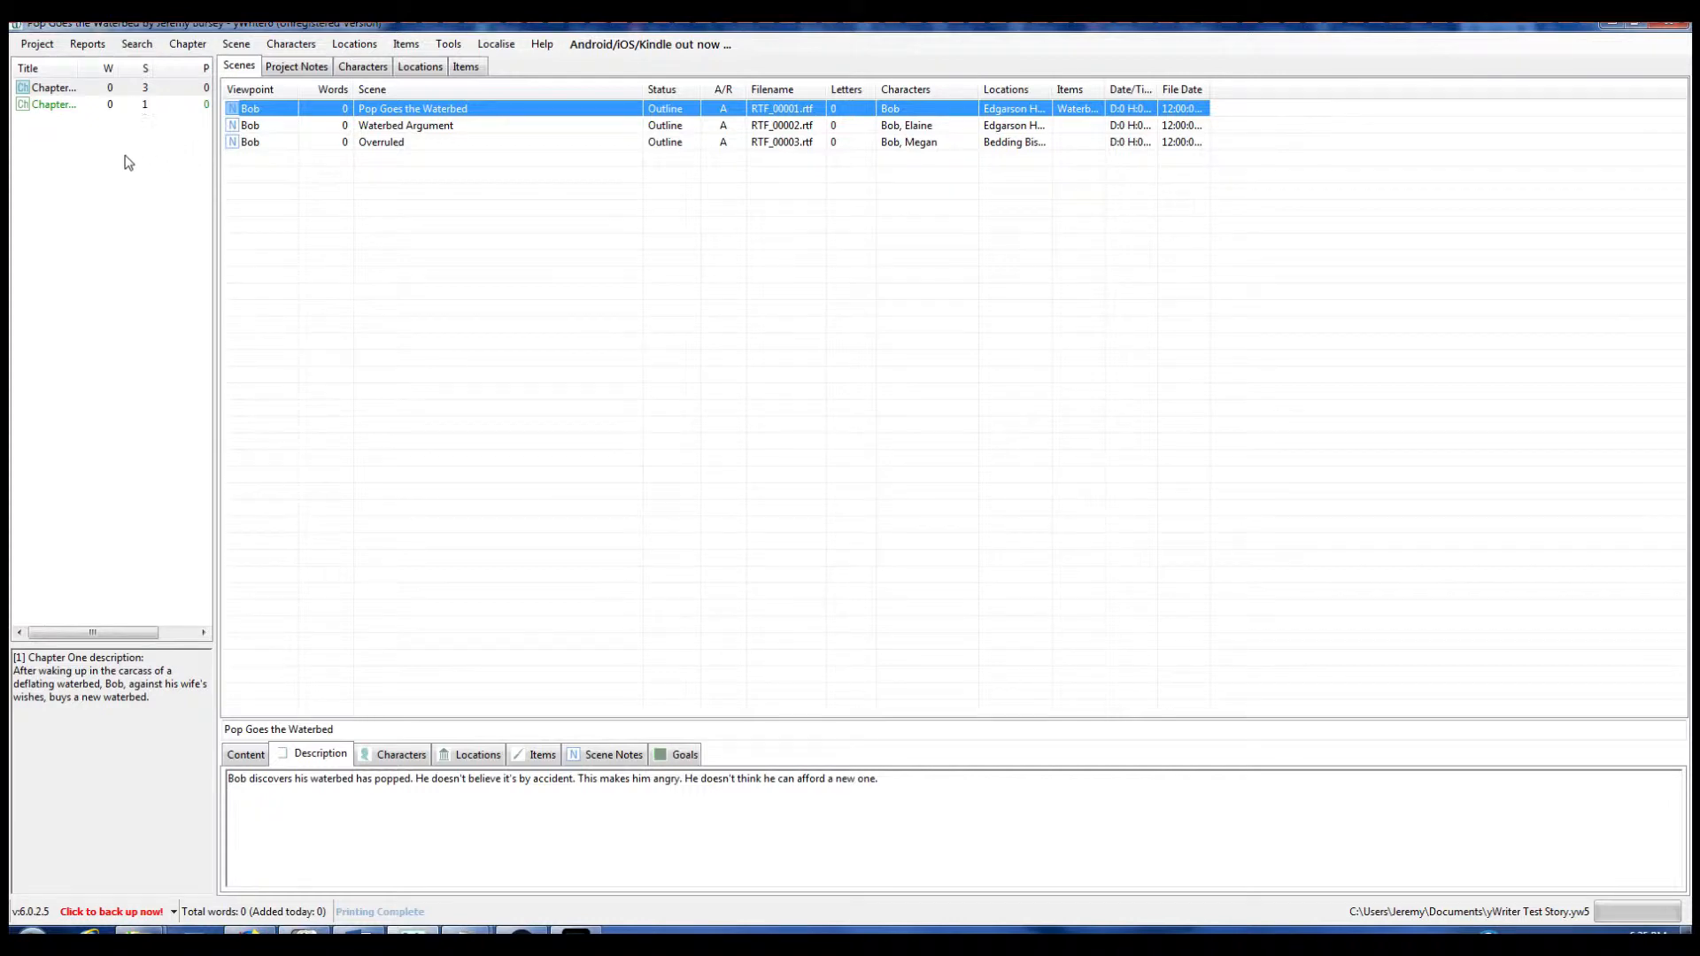
pyautogui.click(37, 43)
pyautogui.moveTo(78, 48)
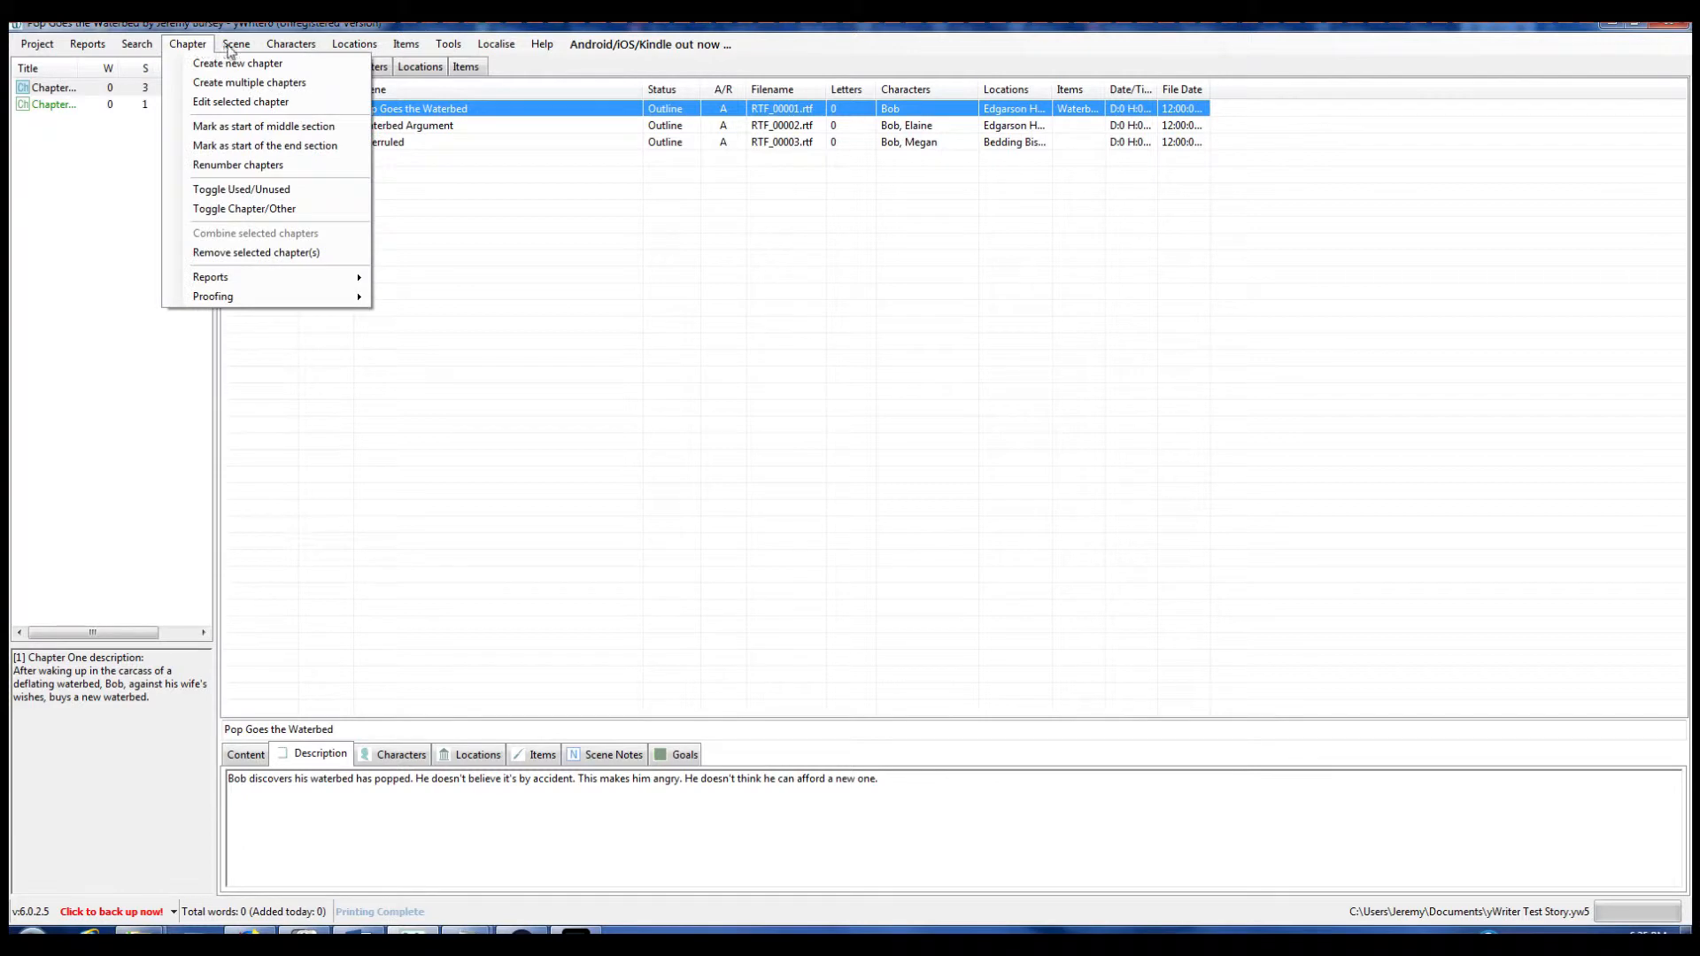
pyautogui.moveTo(271, 56)
pyautogui.moveTo(347, 51)
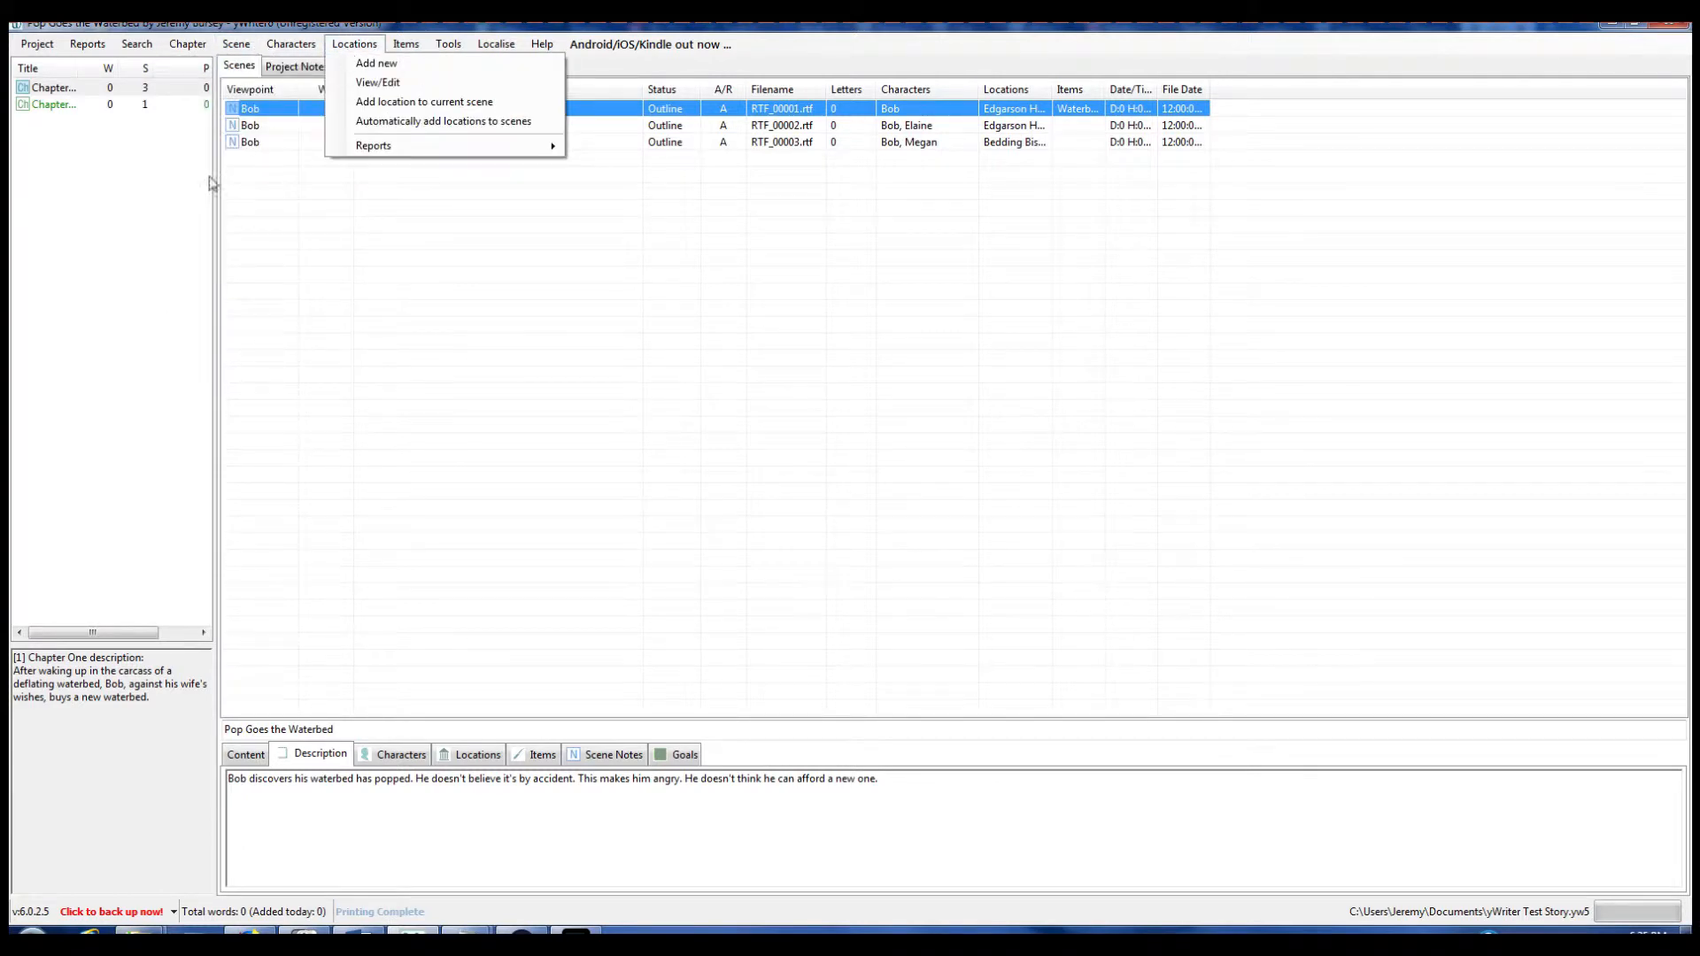
pyautogui.click(145, 216)
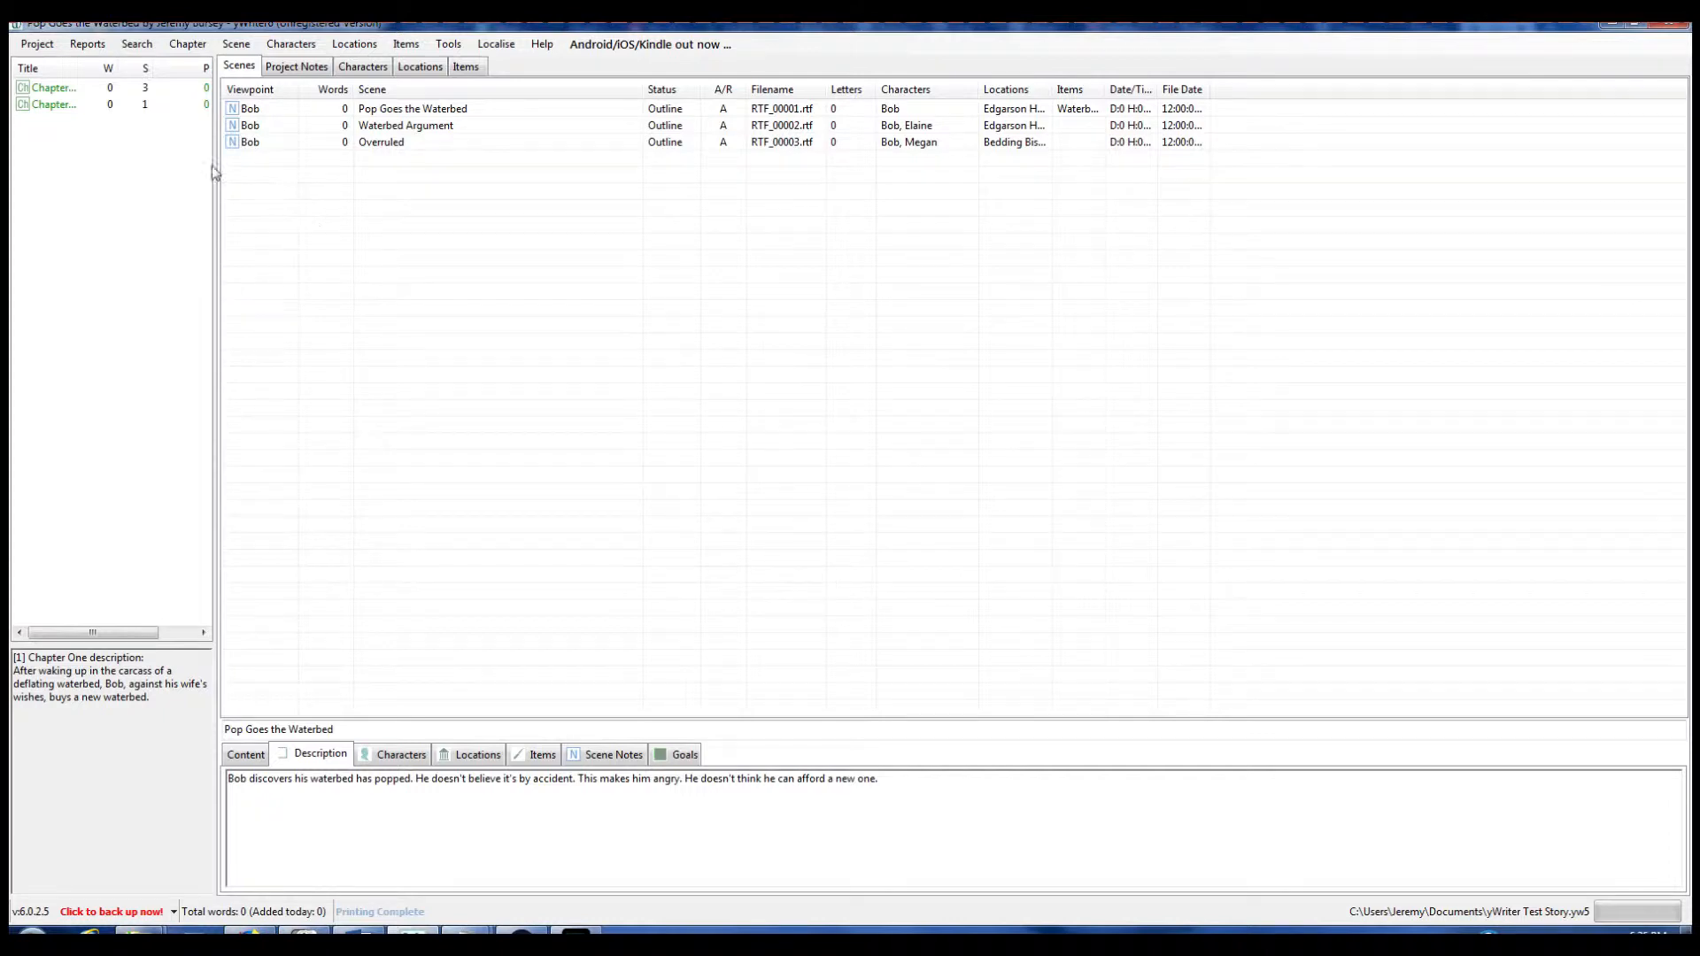
# Start applying an outline to the project, copying the sample chapter and scene format from the help text and pasting it as the outline.
pyautogui.click(24, 46)
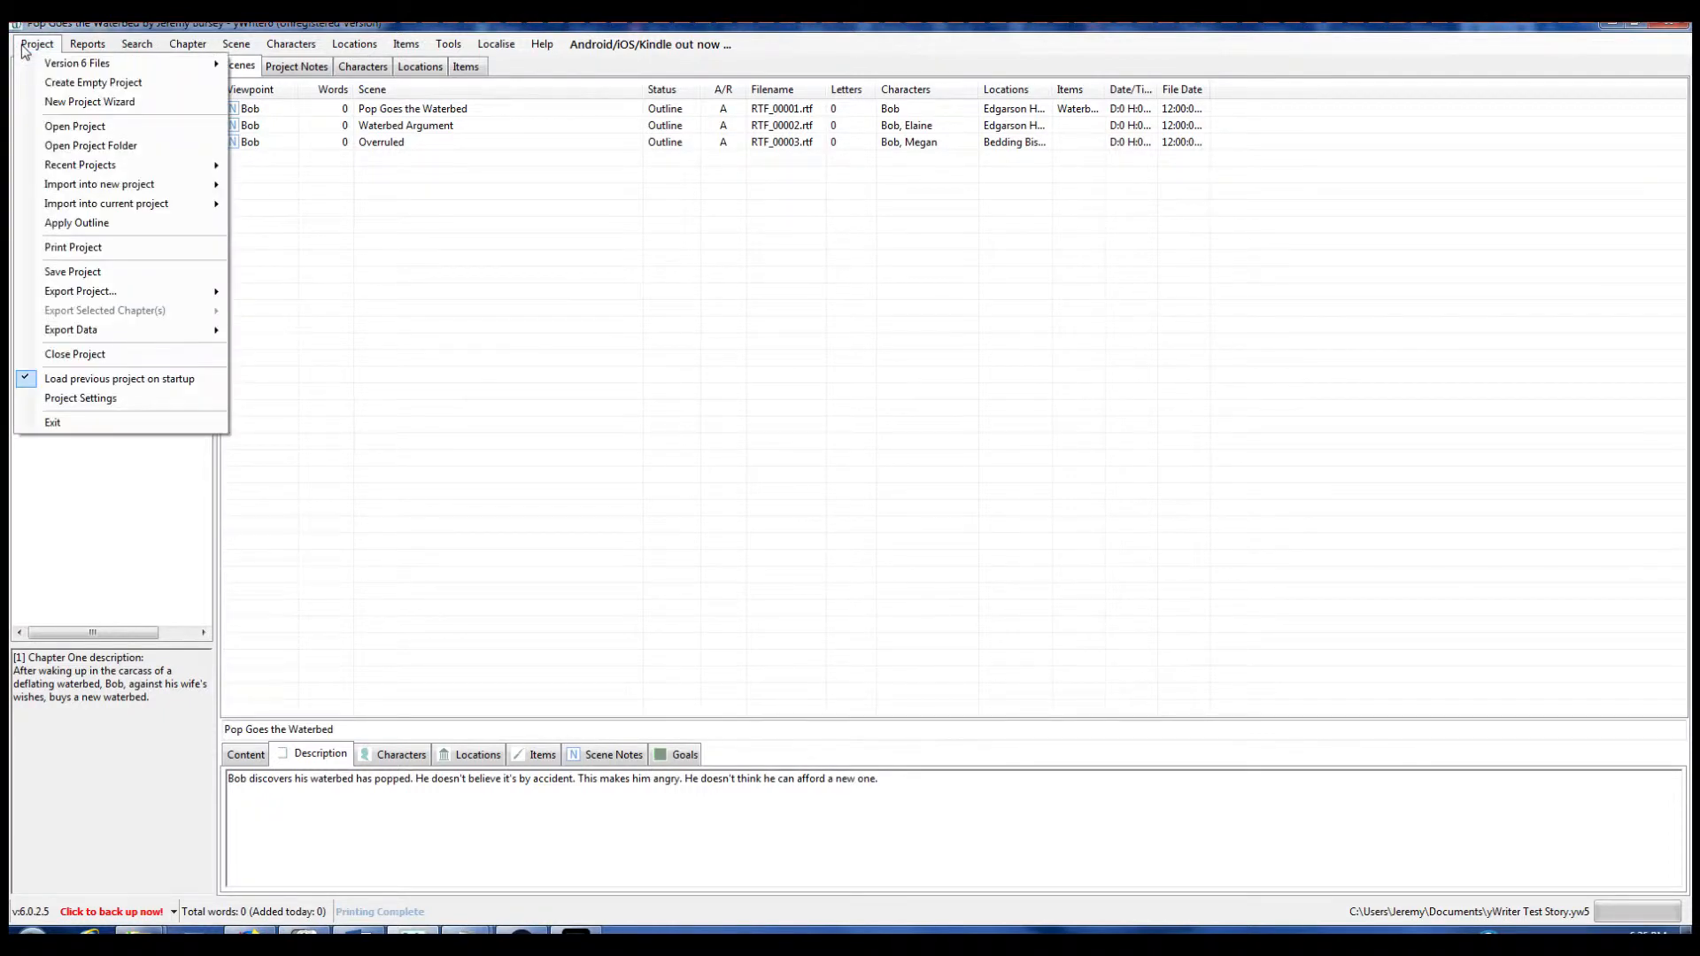
pyautogui.click(108, 223)
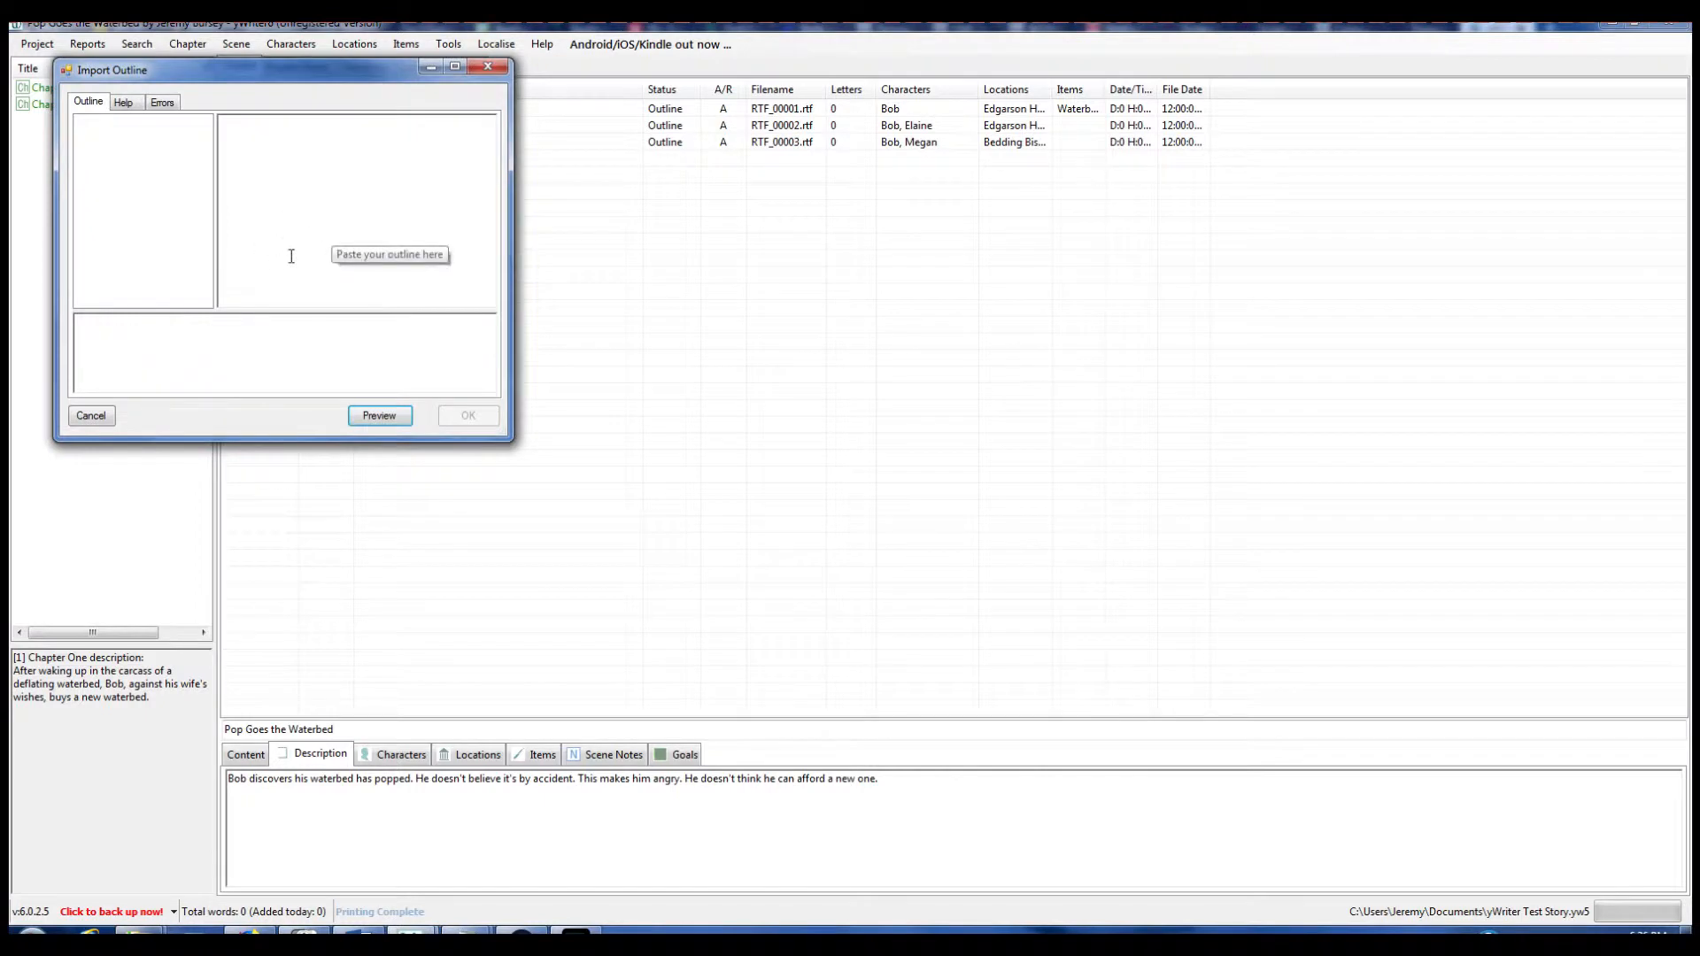
pyautogui.click(282, 175)
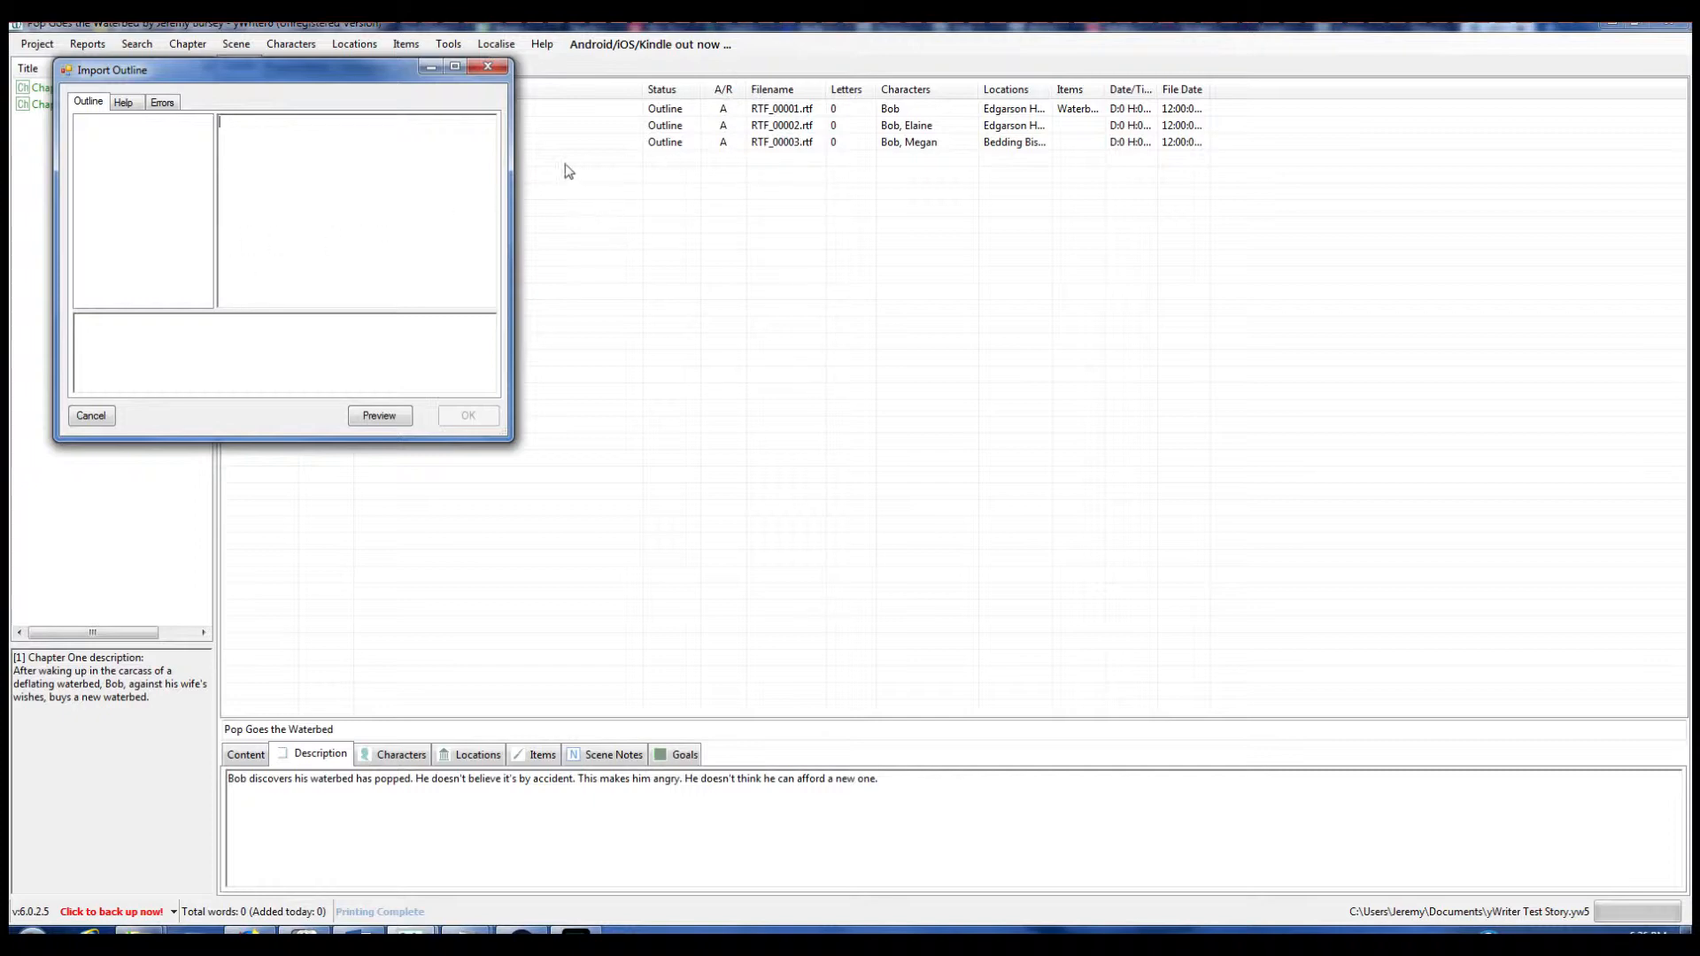
pyautogui.click(125, 104)
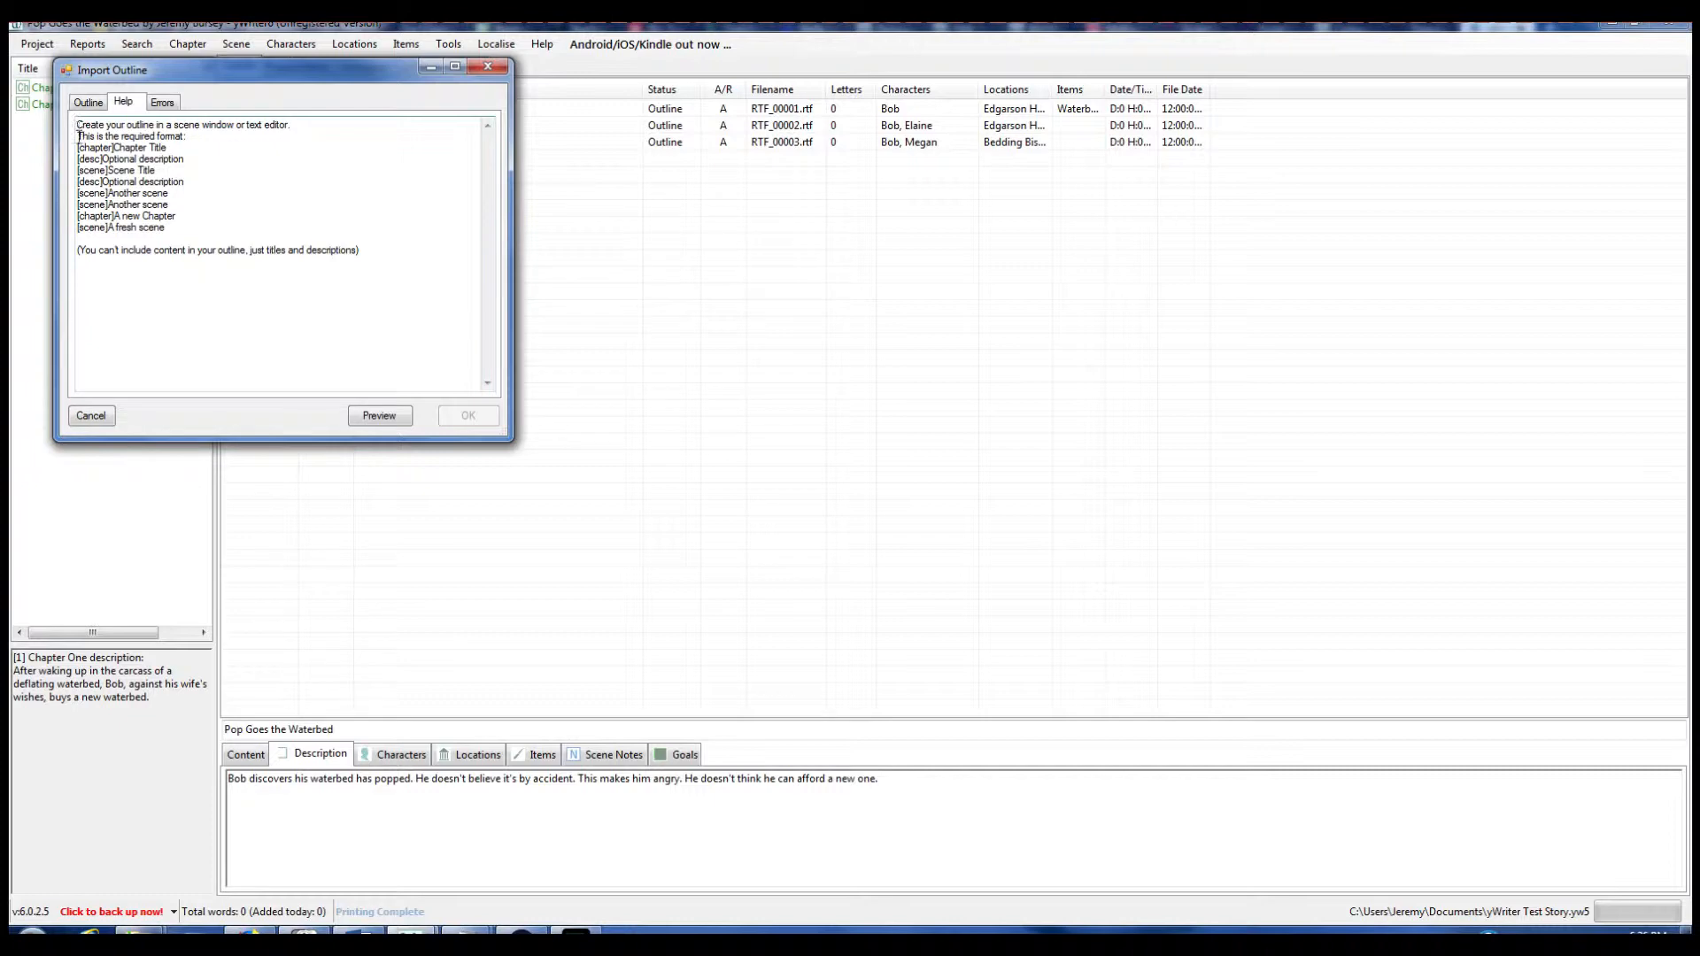
pyautogui.moveTo(79, 148); pyautogui.dragTo(195, 232)
pyautogui.hotkey('ctrl', 'c')
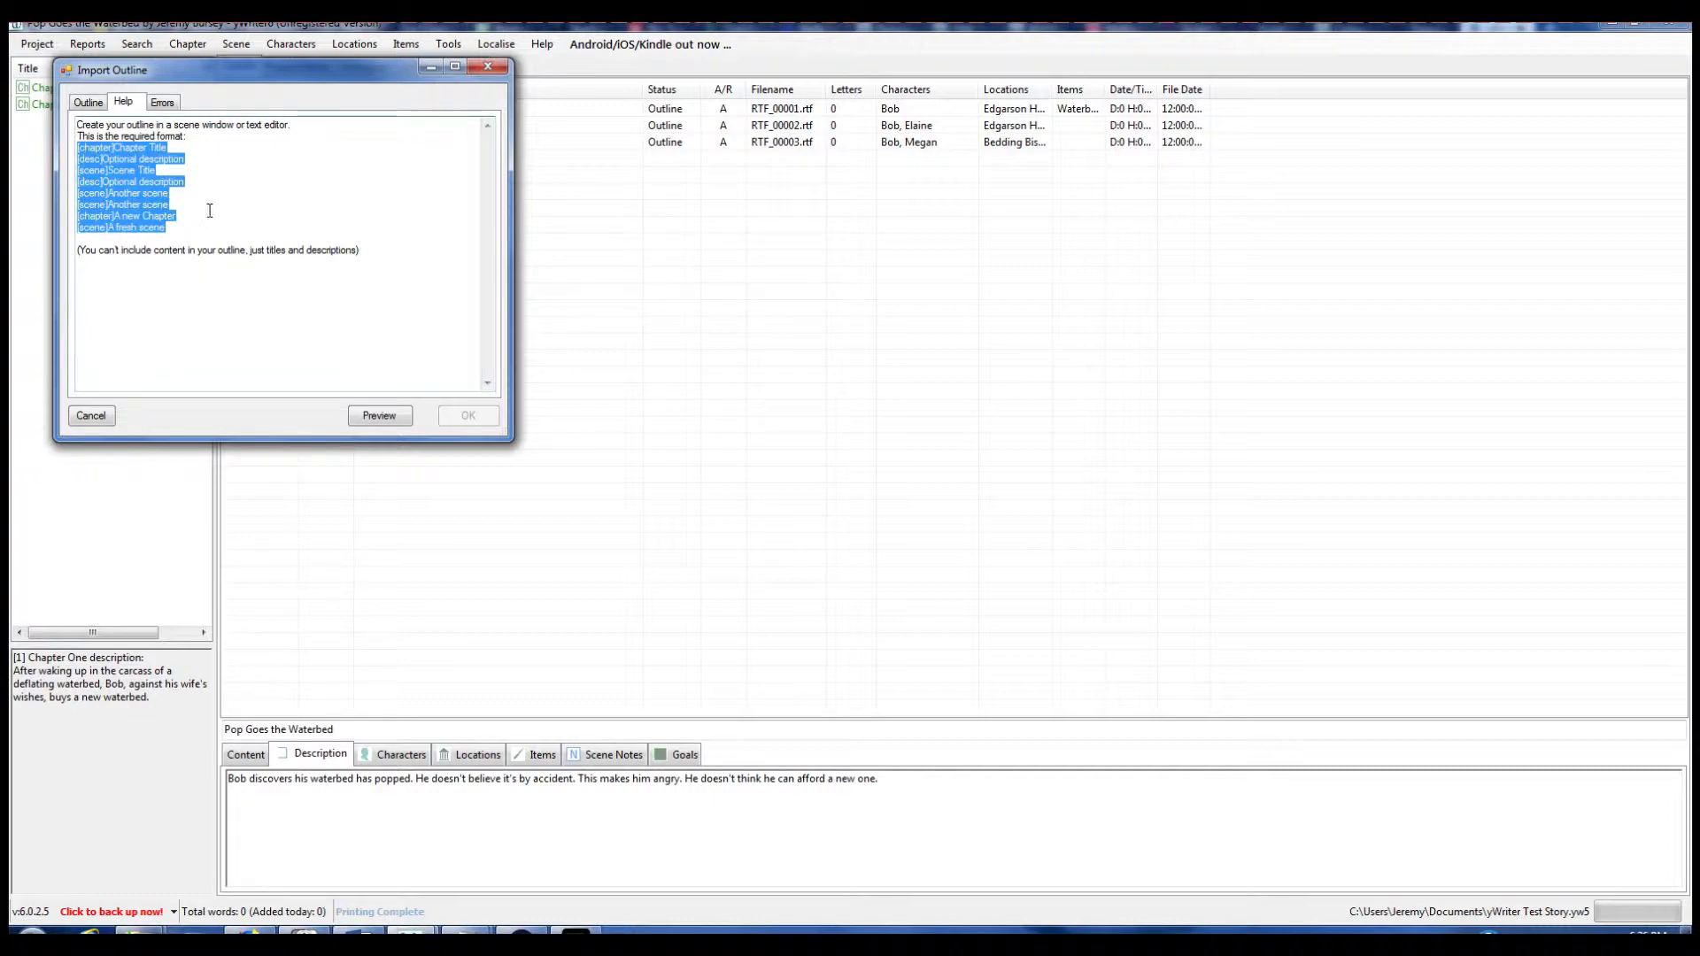
pyautogui.click(88, 103)
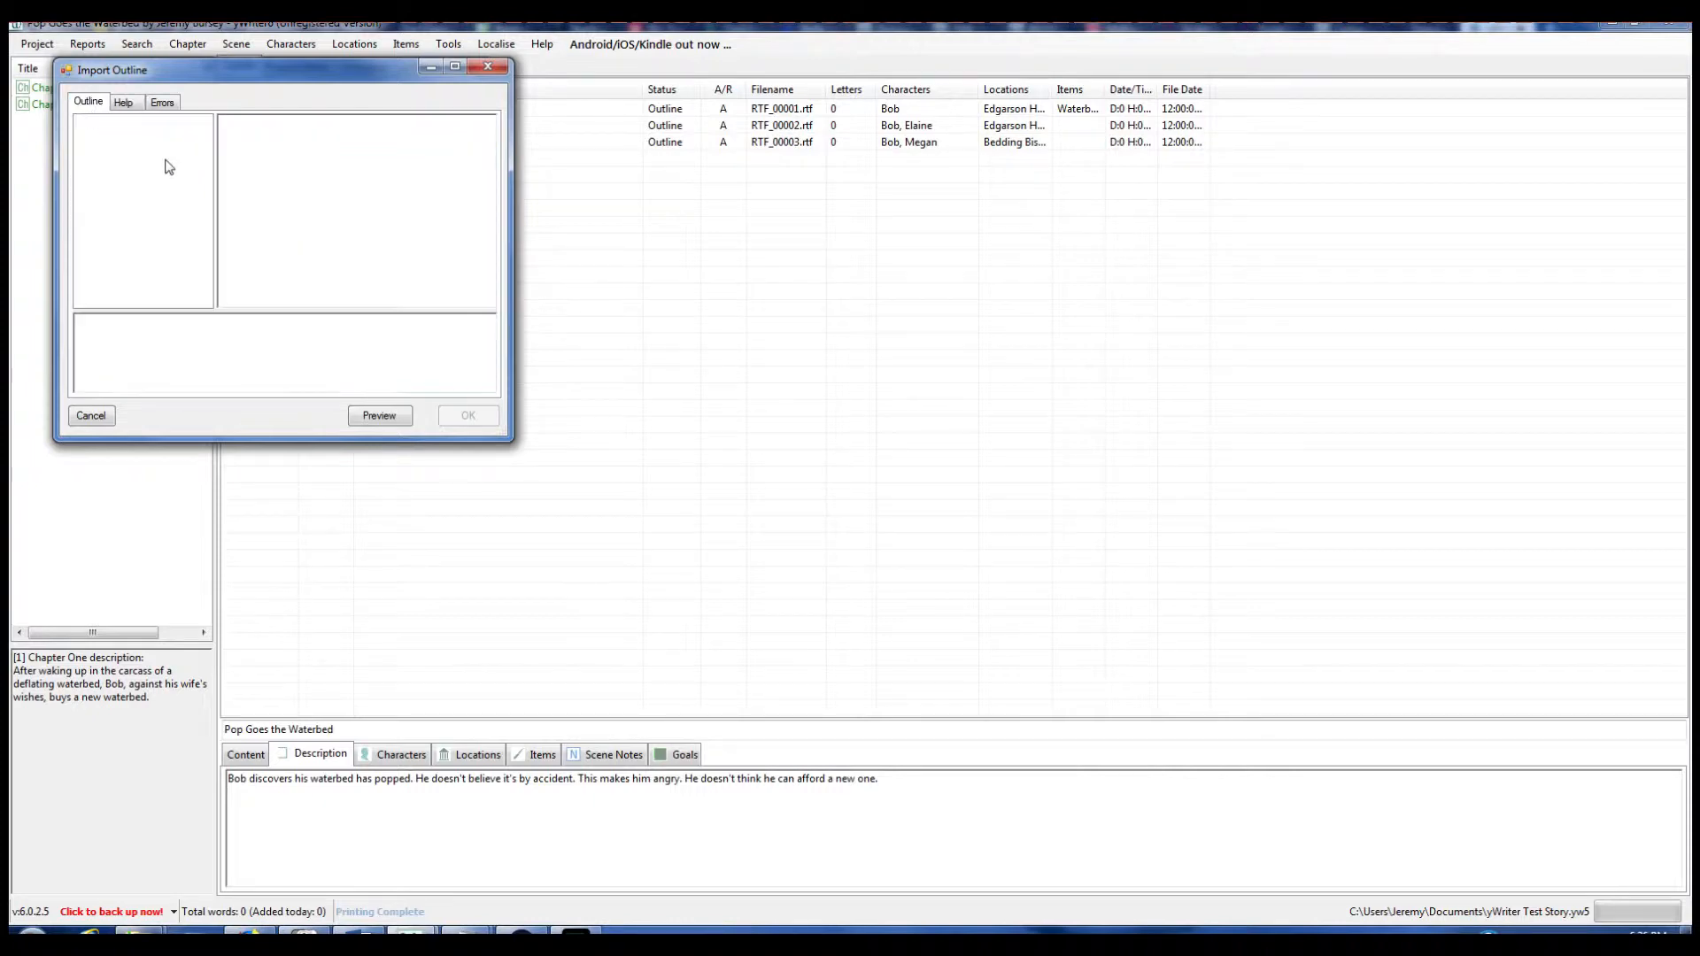
pyautogui.hotkey('ctrl', 'v')
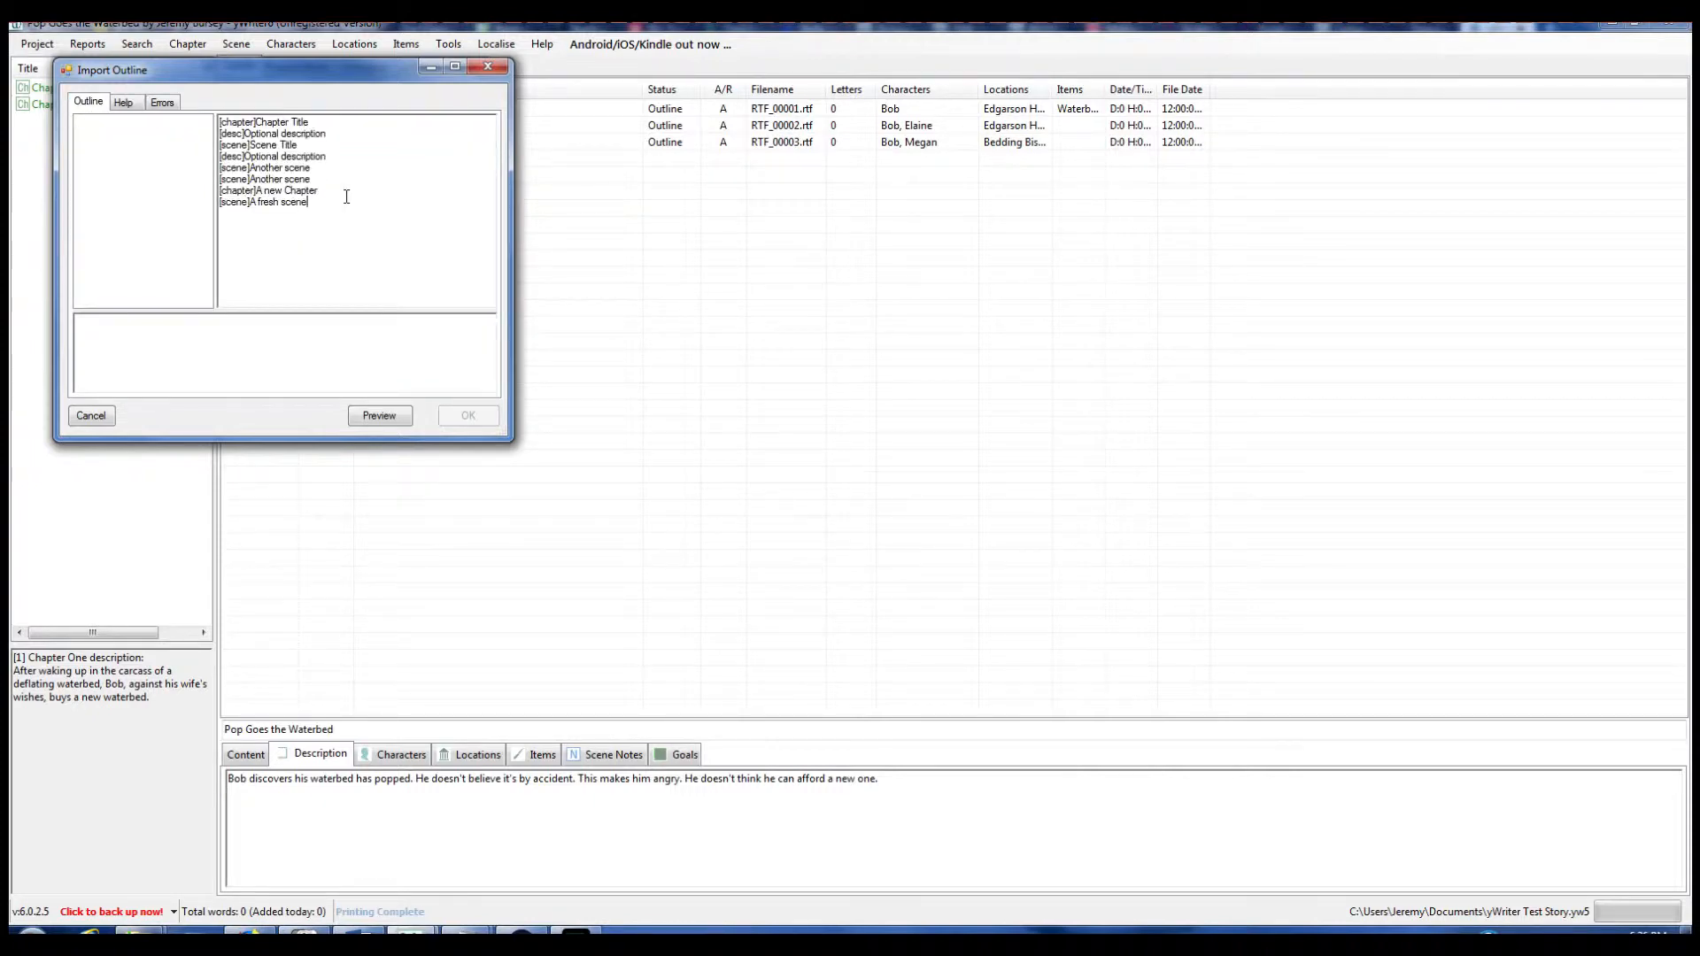
# Preview the pasted outline, check its chapter and scene entries, and cancel the import.
pyautogui.click(393, 423)
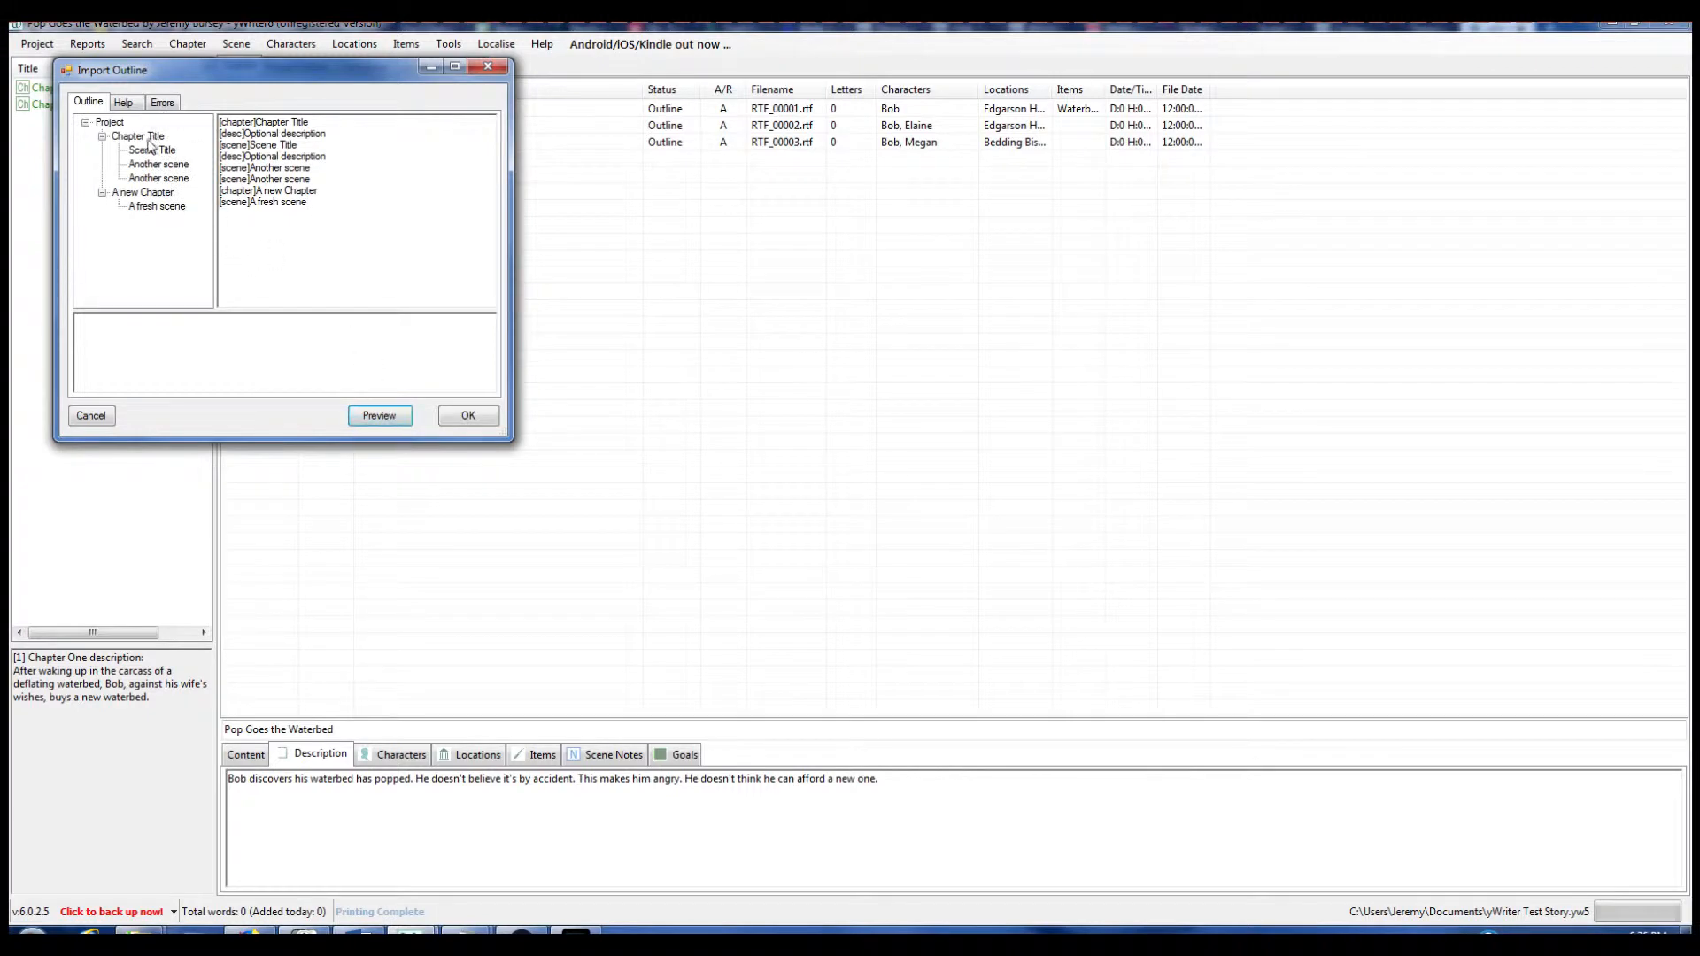
pyautogui.click(152, 151)
pyautogui.click(147, 165)
pyautogui.click(146, 192)
pyautogui.click(147, 206)
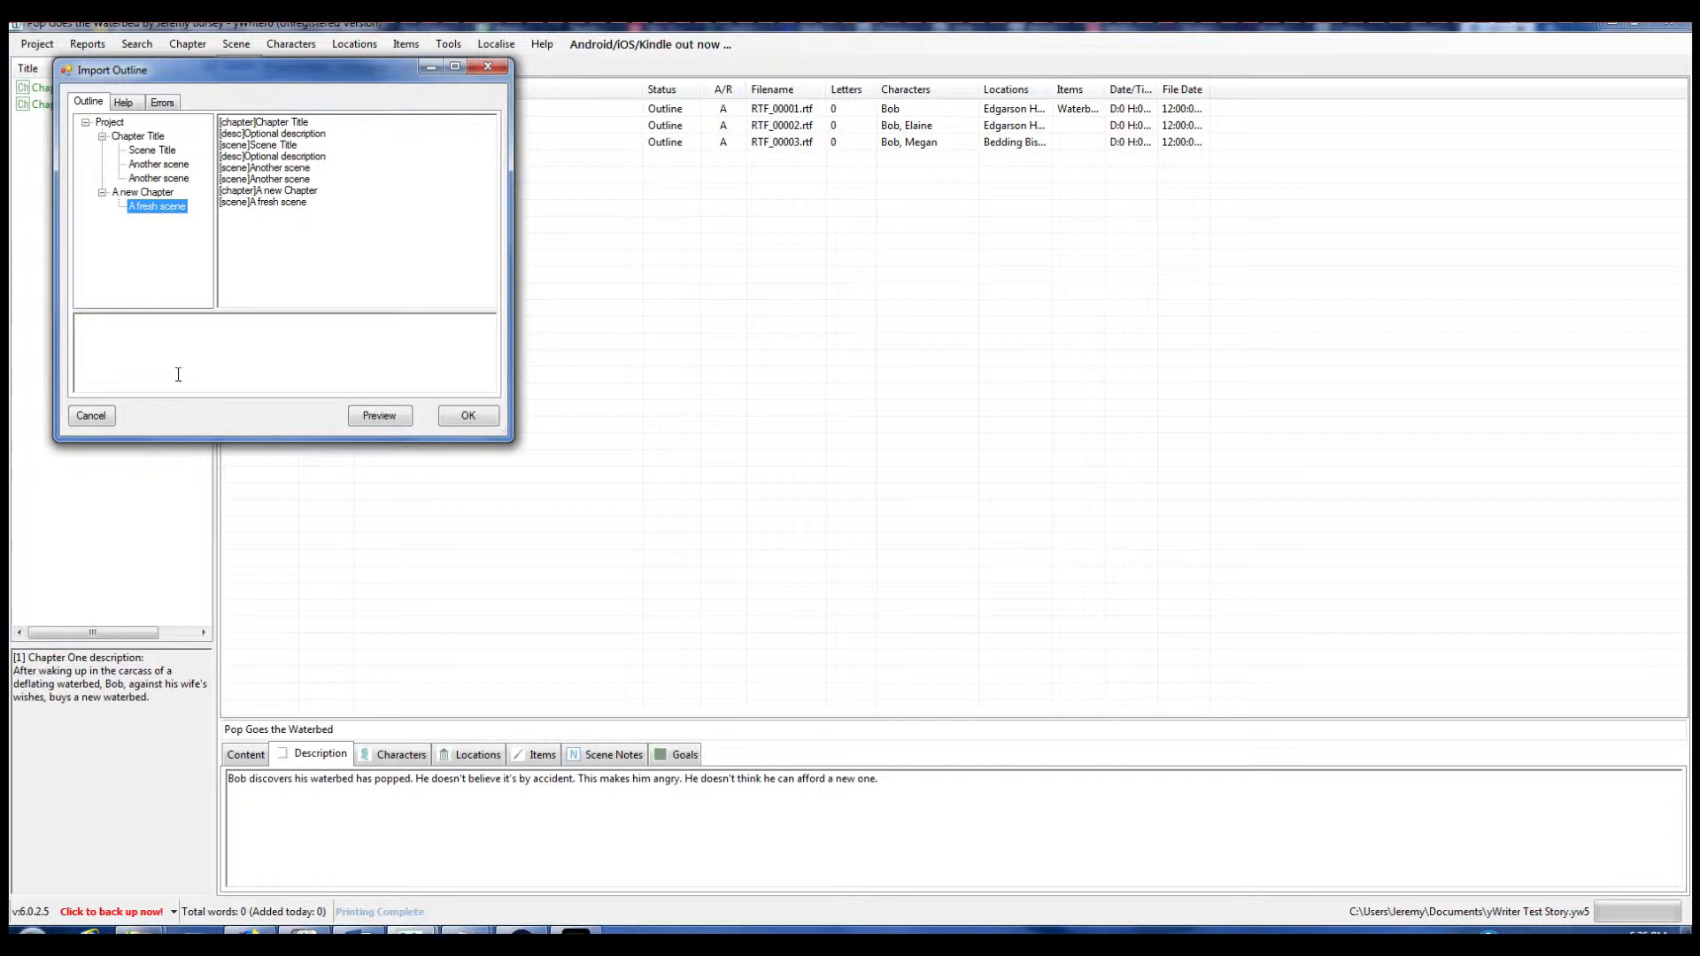
pyautogui.click(103, 415)
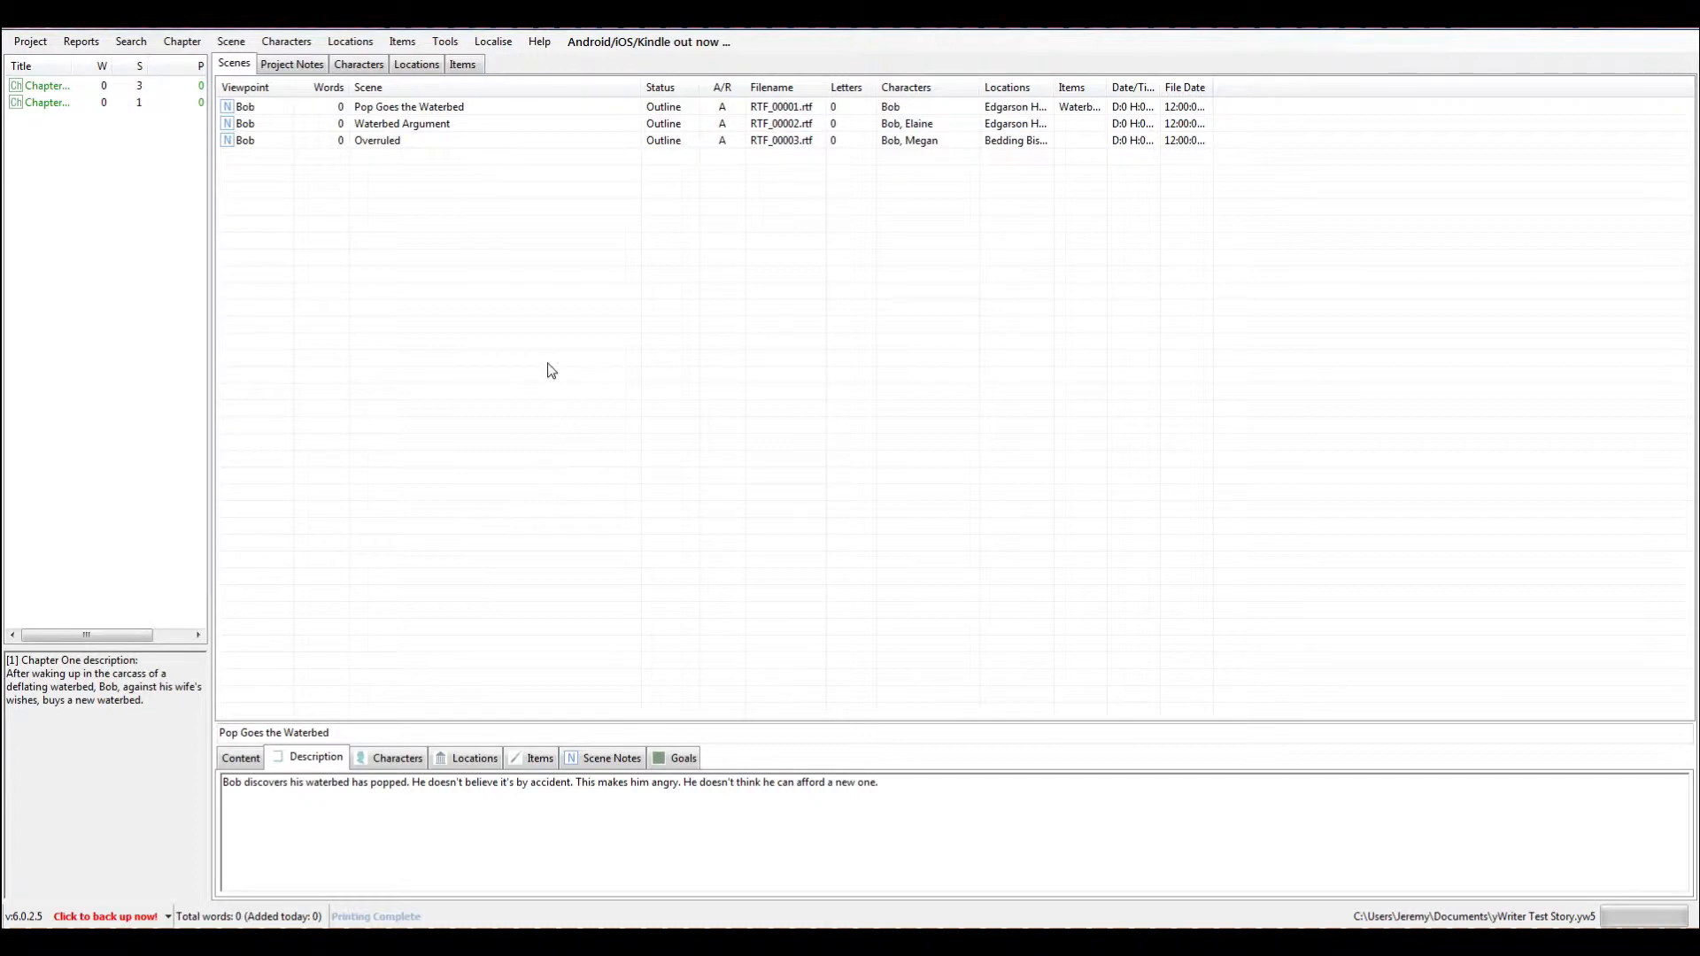
# Create a new chapter and title it "Chapter 3".
pyautogui.click(30, 43)
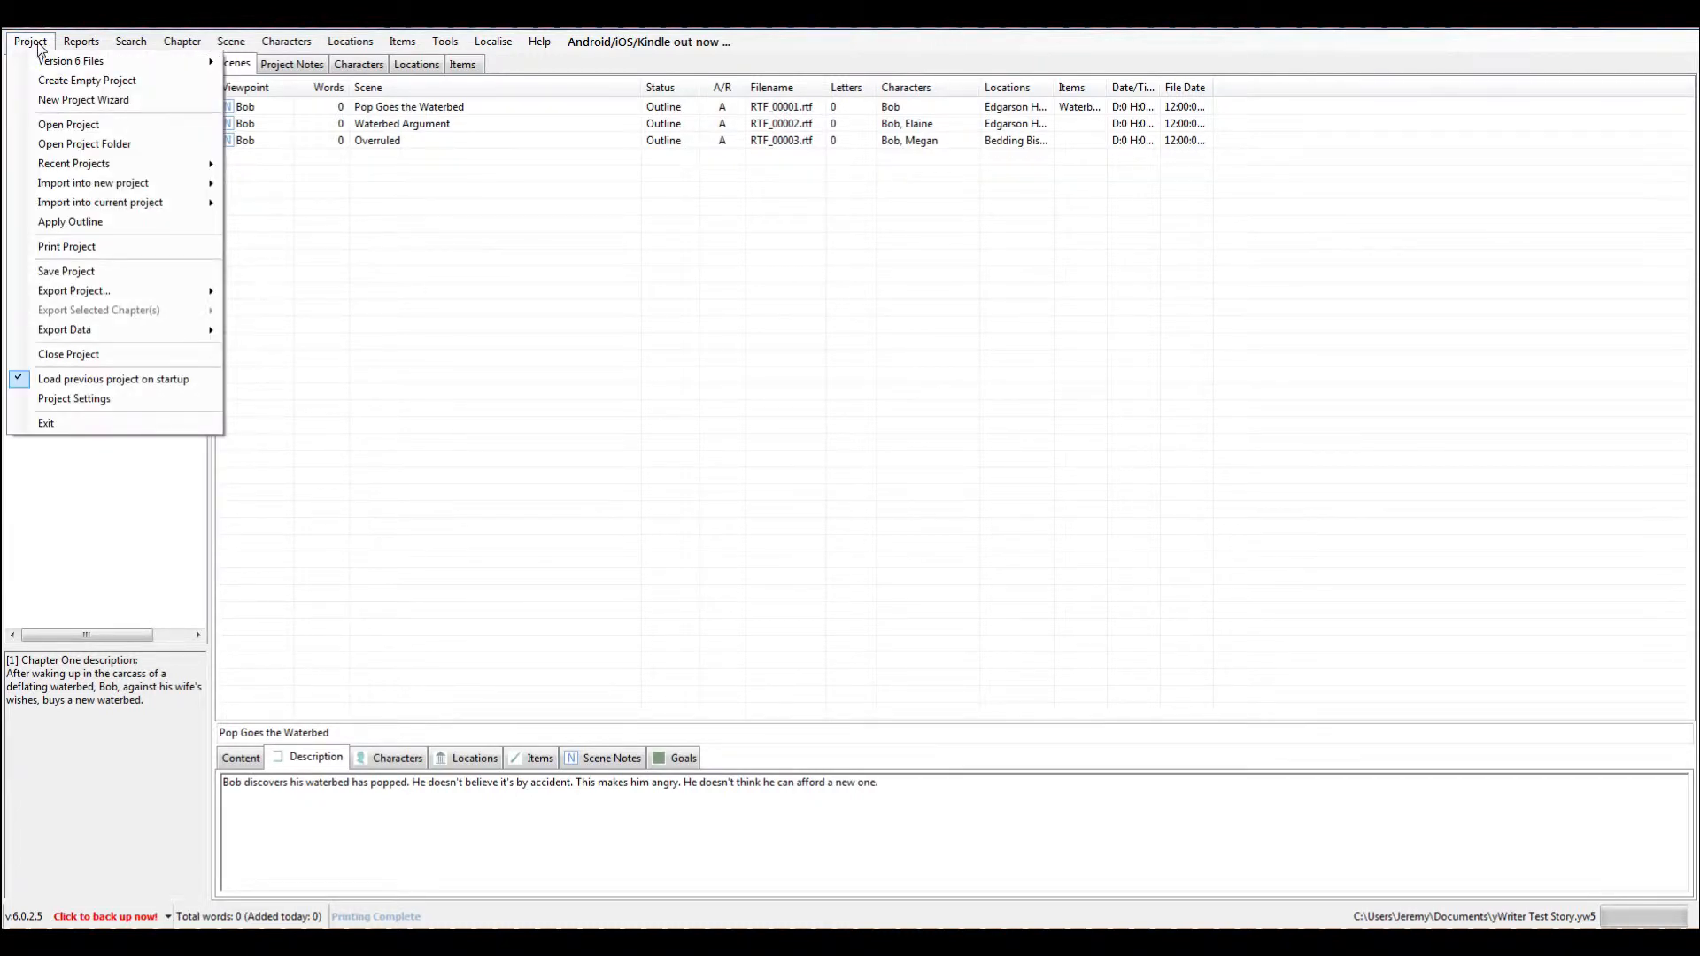
pyautogui.moveTo(79, 45)
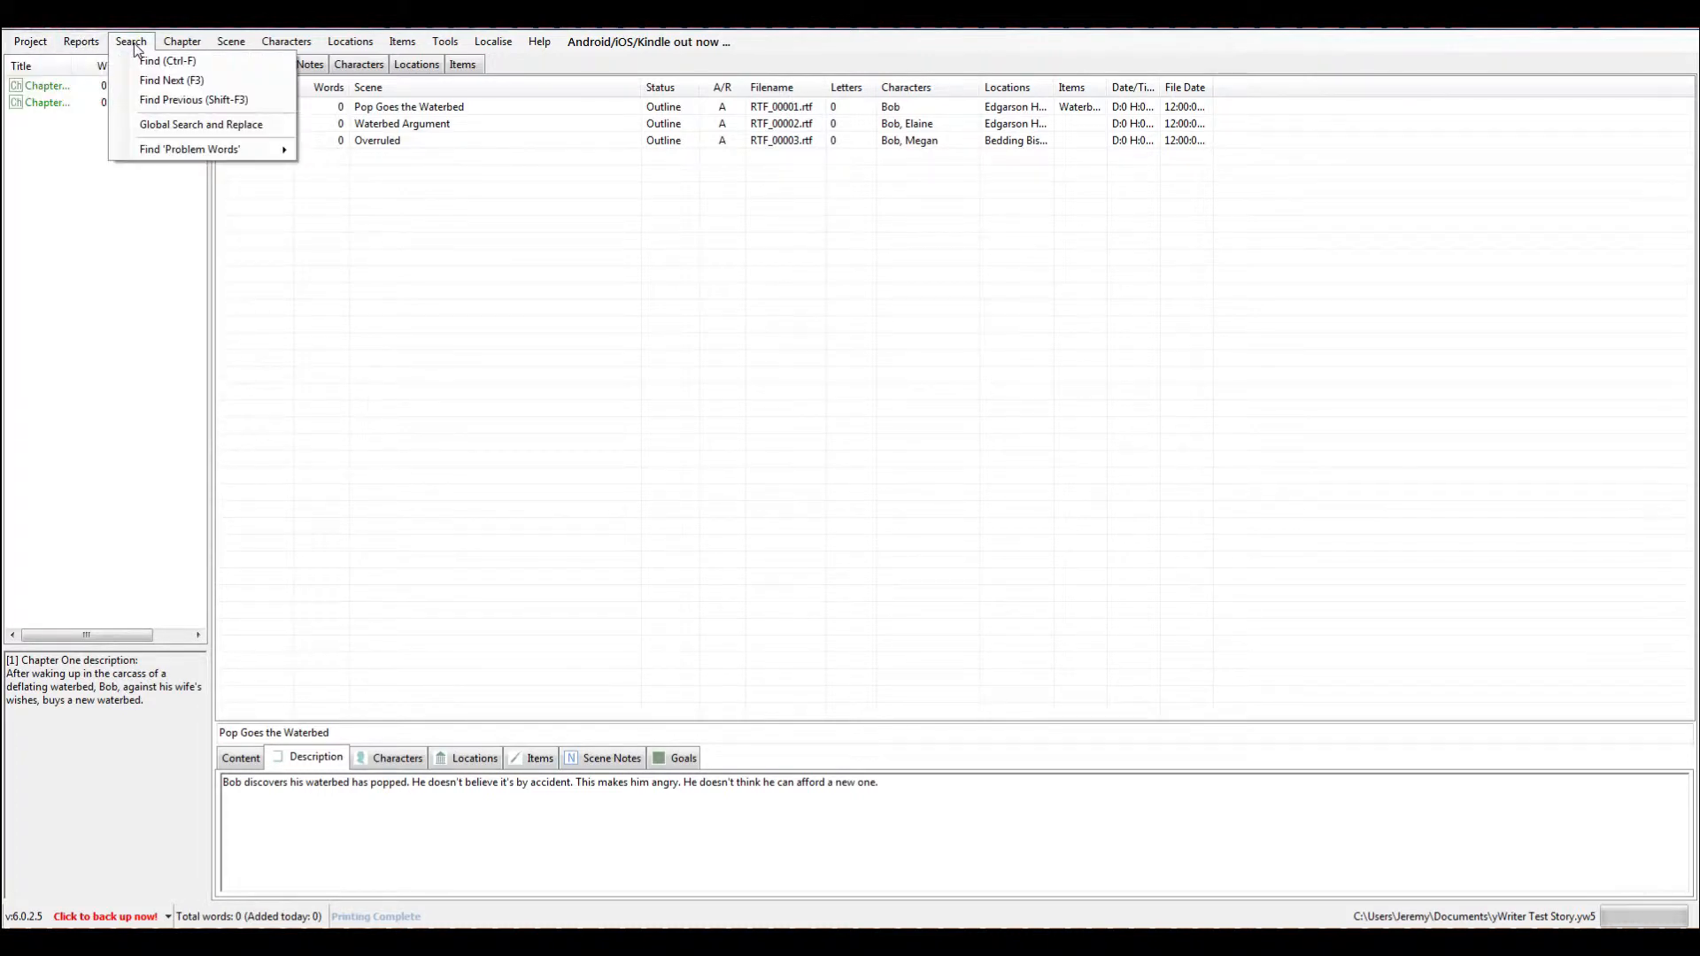
pyautogui.moveTo(167, 49)
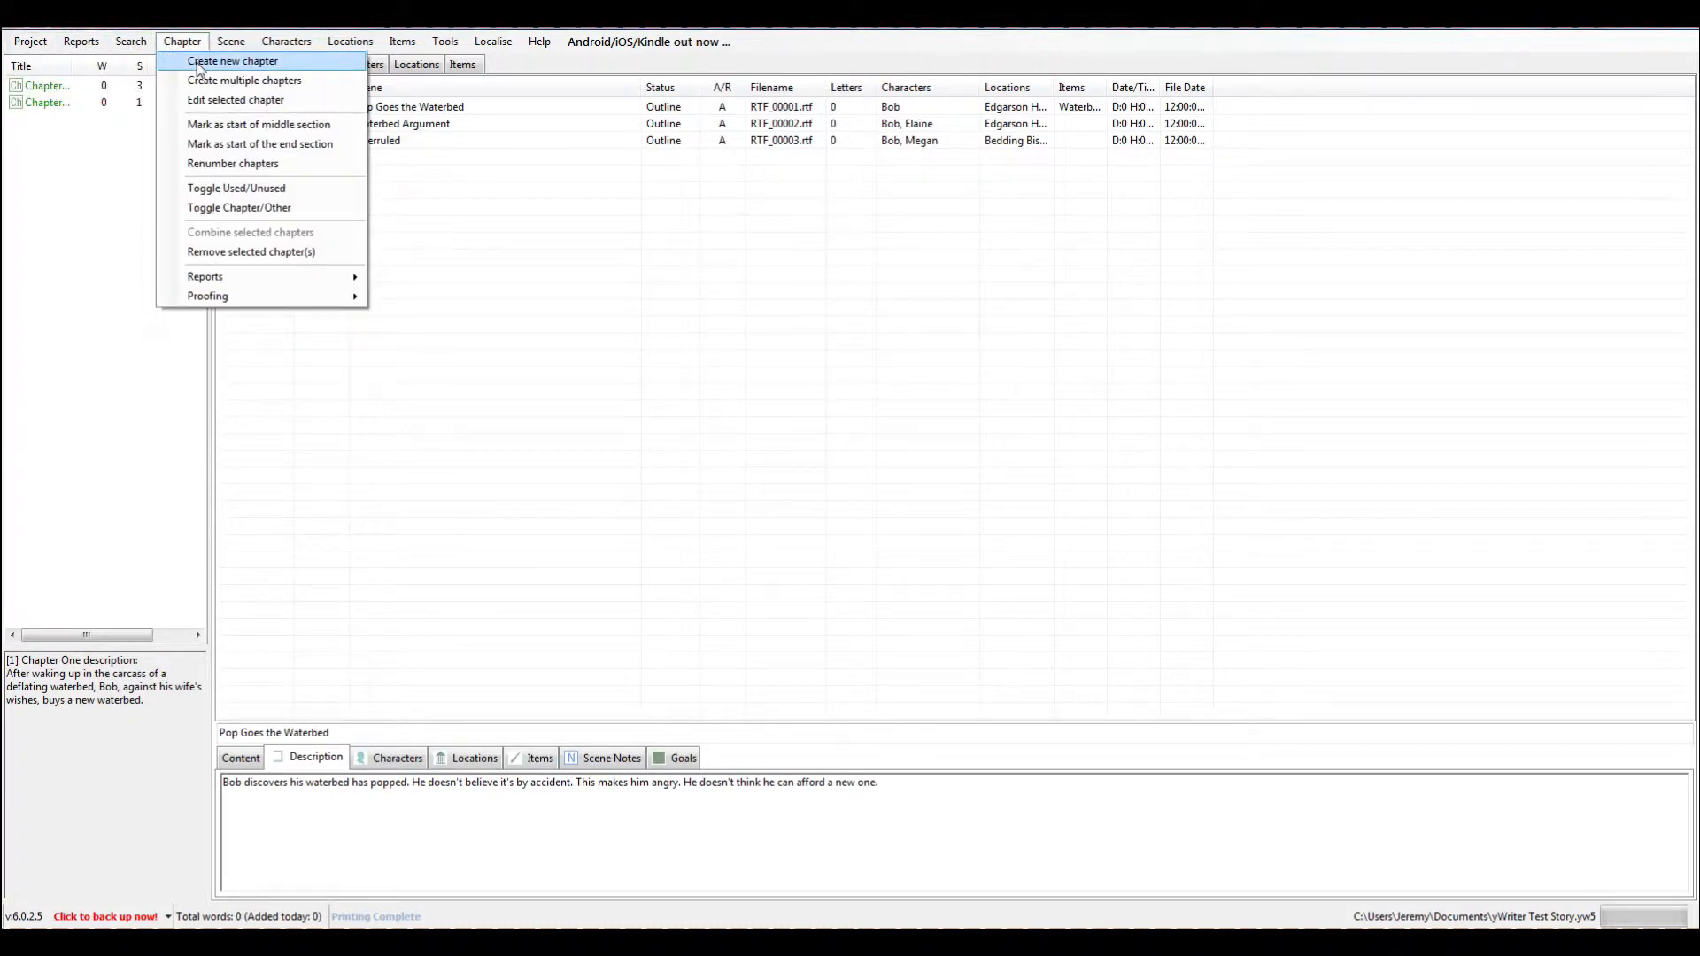
pyautogui.click(198, 62)
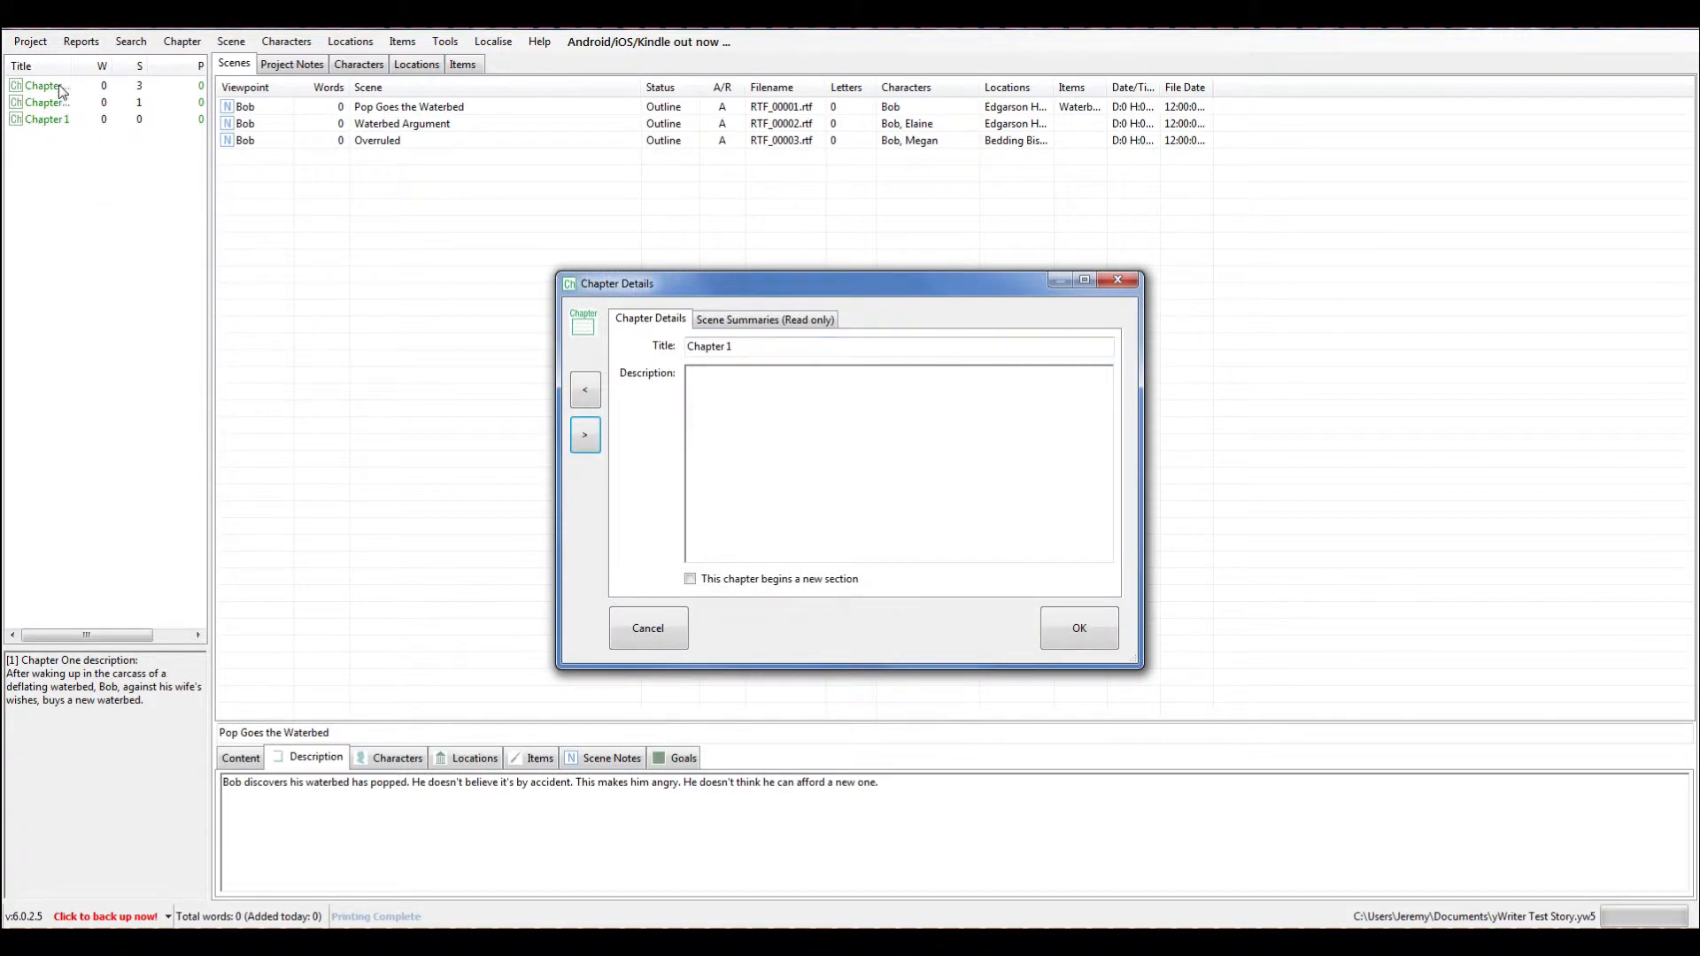
pyautogui.click(751, 348)
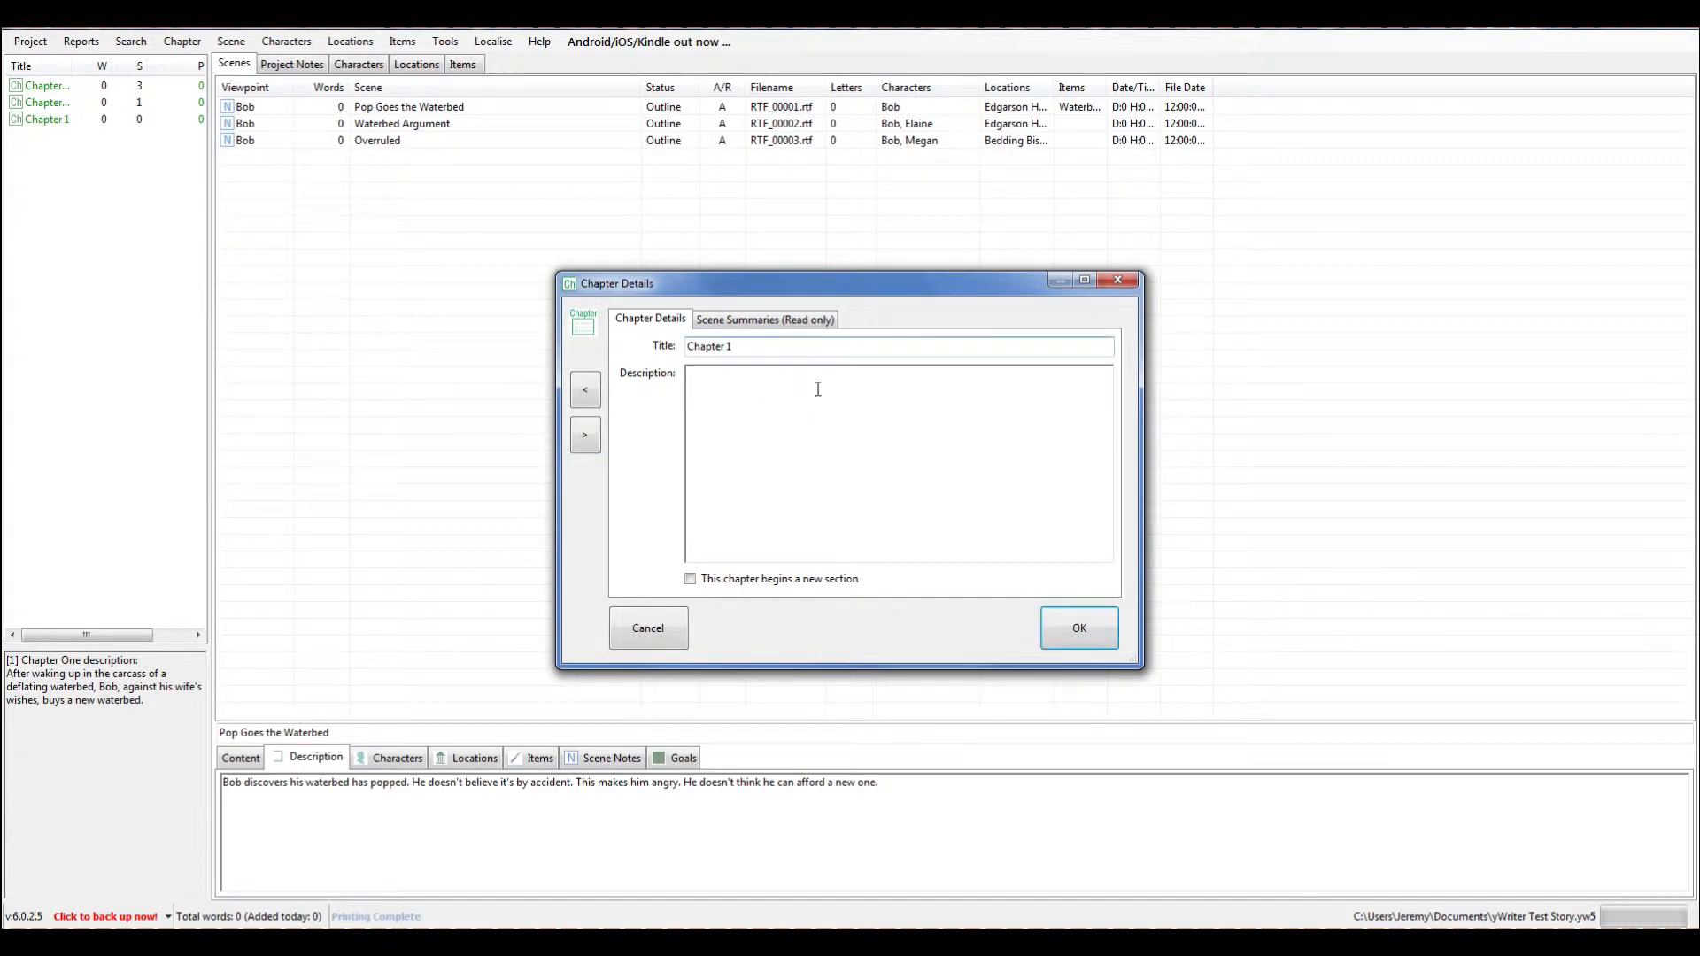
# Give Chapter 3 the description "So, in this chapter, crazy stuff will happen. Will flesh out later." and save the chapter details.
pyautogui.click(810, 411)
pyautogui.write('S')
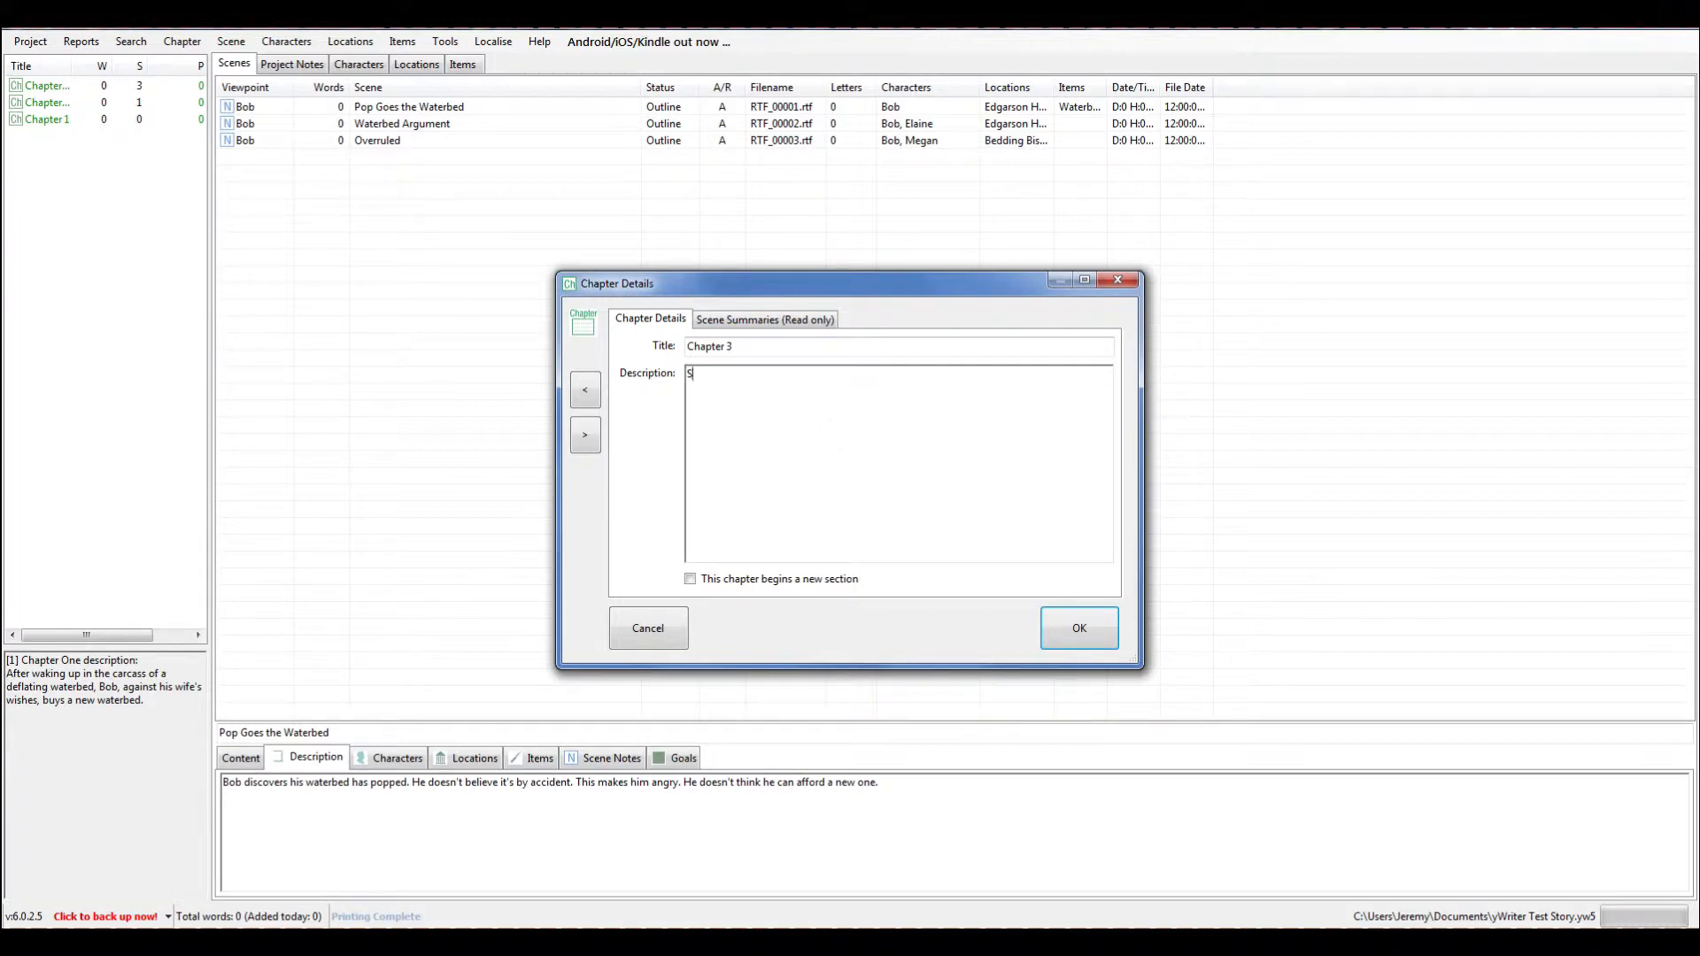
pyautogui.write('o, ion th')
pyautogui.press('BackSpace')
pyautogui.press('BackSpace')
pyautogui.press('BackSpace')
pyautogui.press('BackSpace')
pyautogui.write('n this chapter, crazy stufdff will happen. Wil fl')
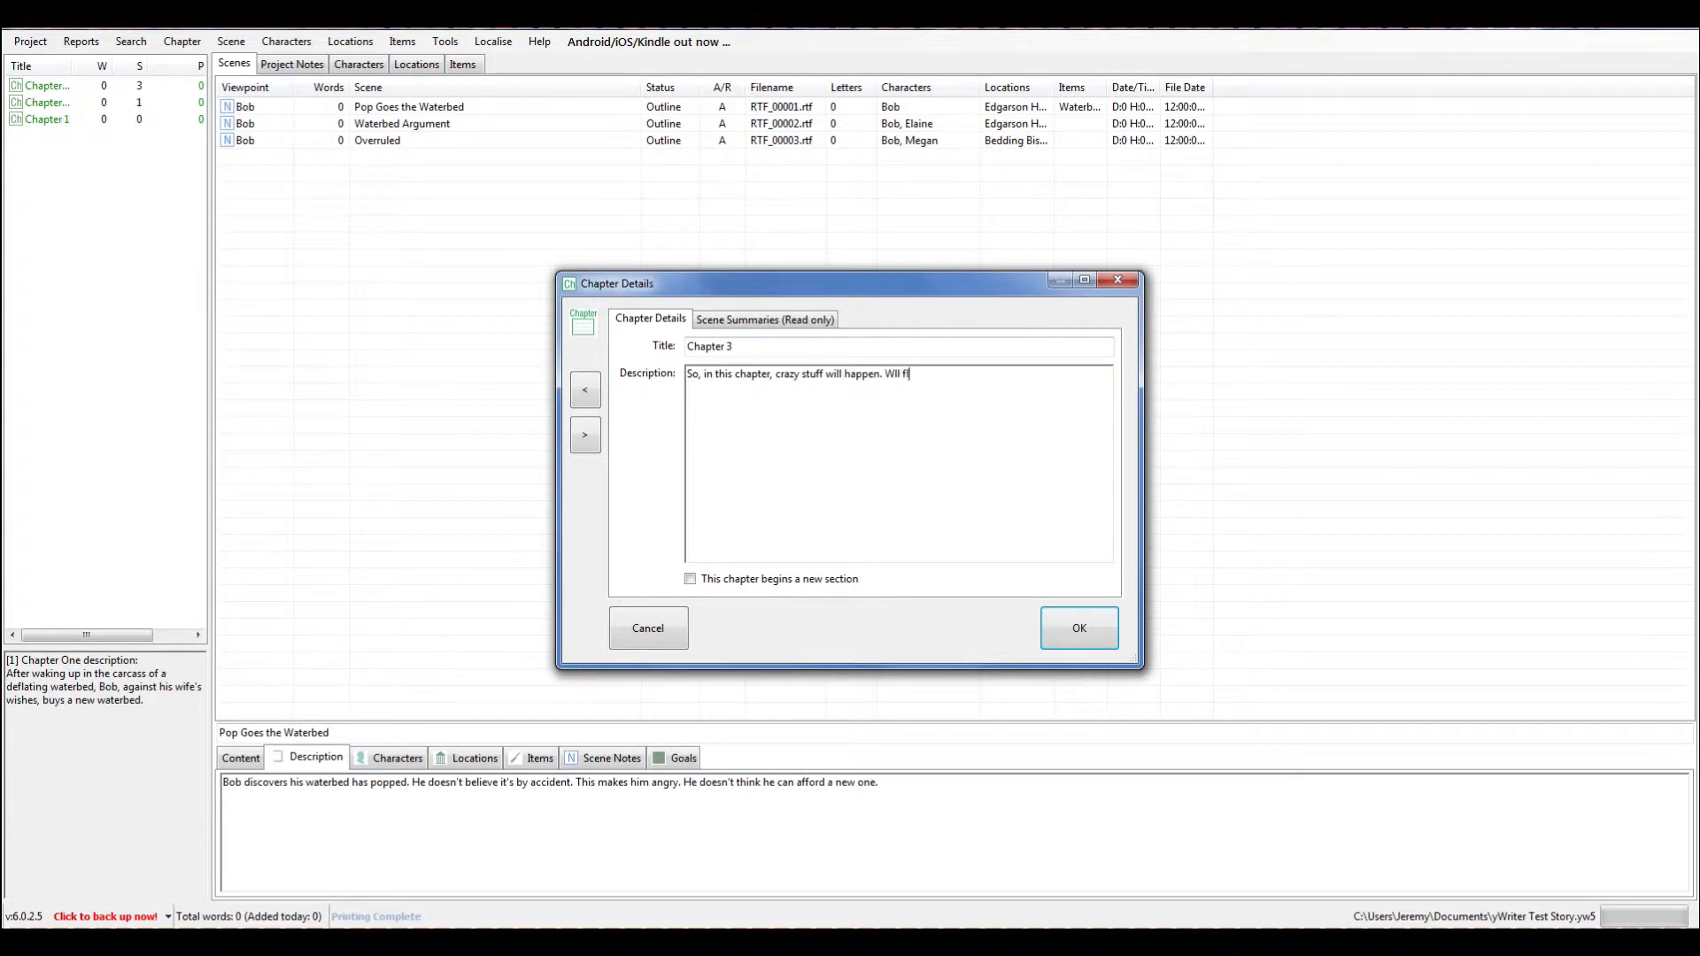
pyautogui.write('ut later')
pyautogui.press('Left')
pyautogui.press('Left')
pyautogui.press('Left')
pyautogui.write('i')
pyautogui.press('Right')
pyautogui.press('Right')
pyautogui.press('Right')
pyautogui.press('Right')
pyautogui.press('Right')
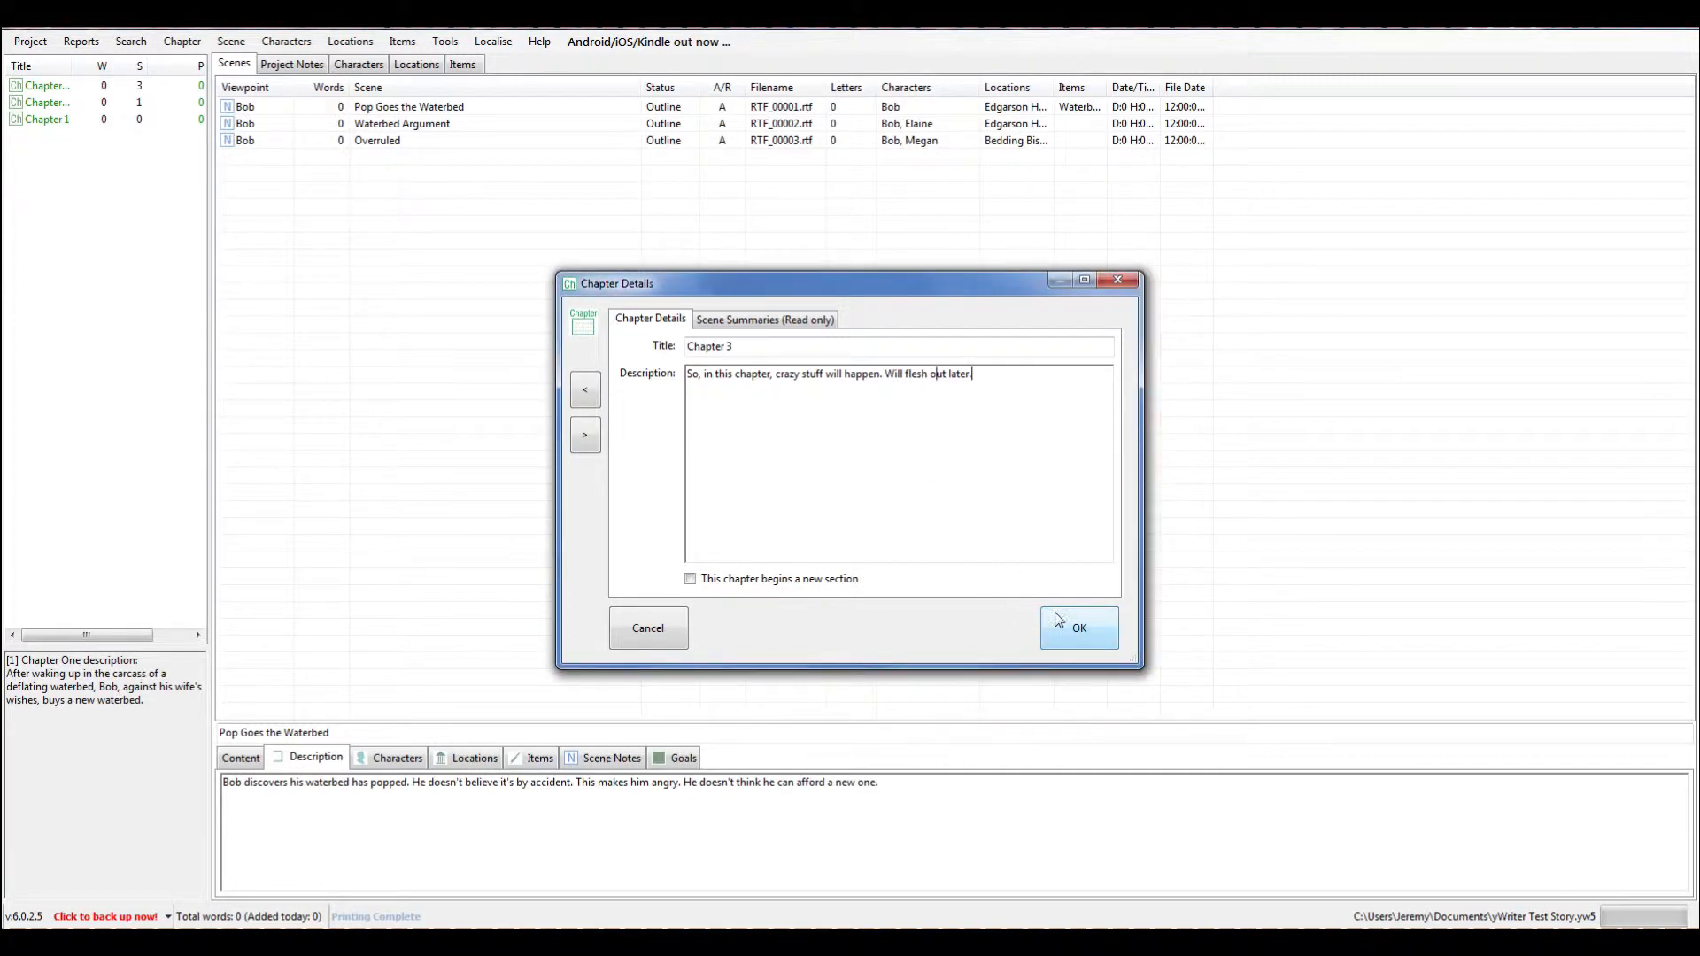
pyautogui.click(761, 320)
pyautogui.click(688, 322)
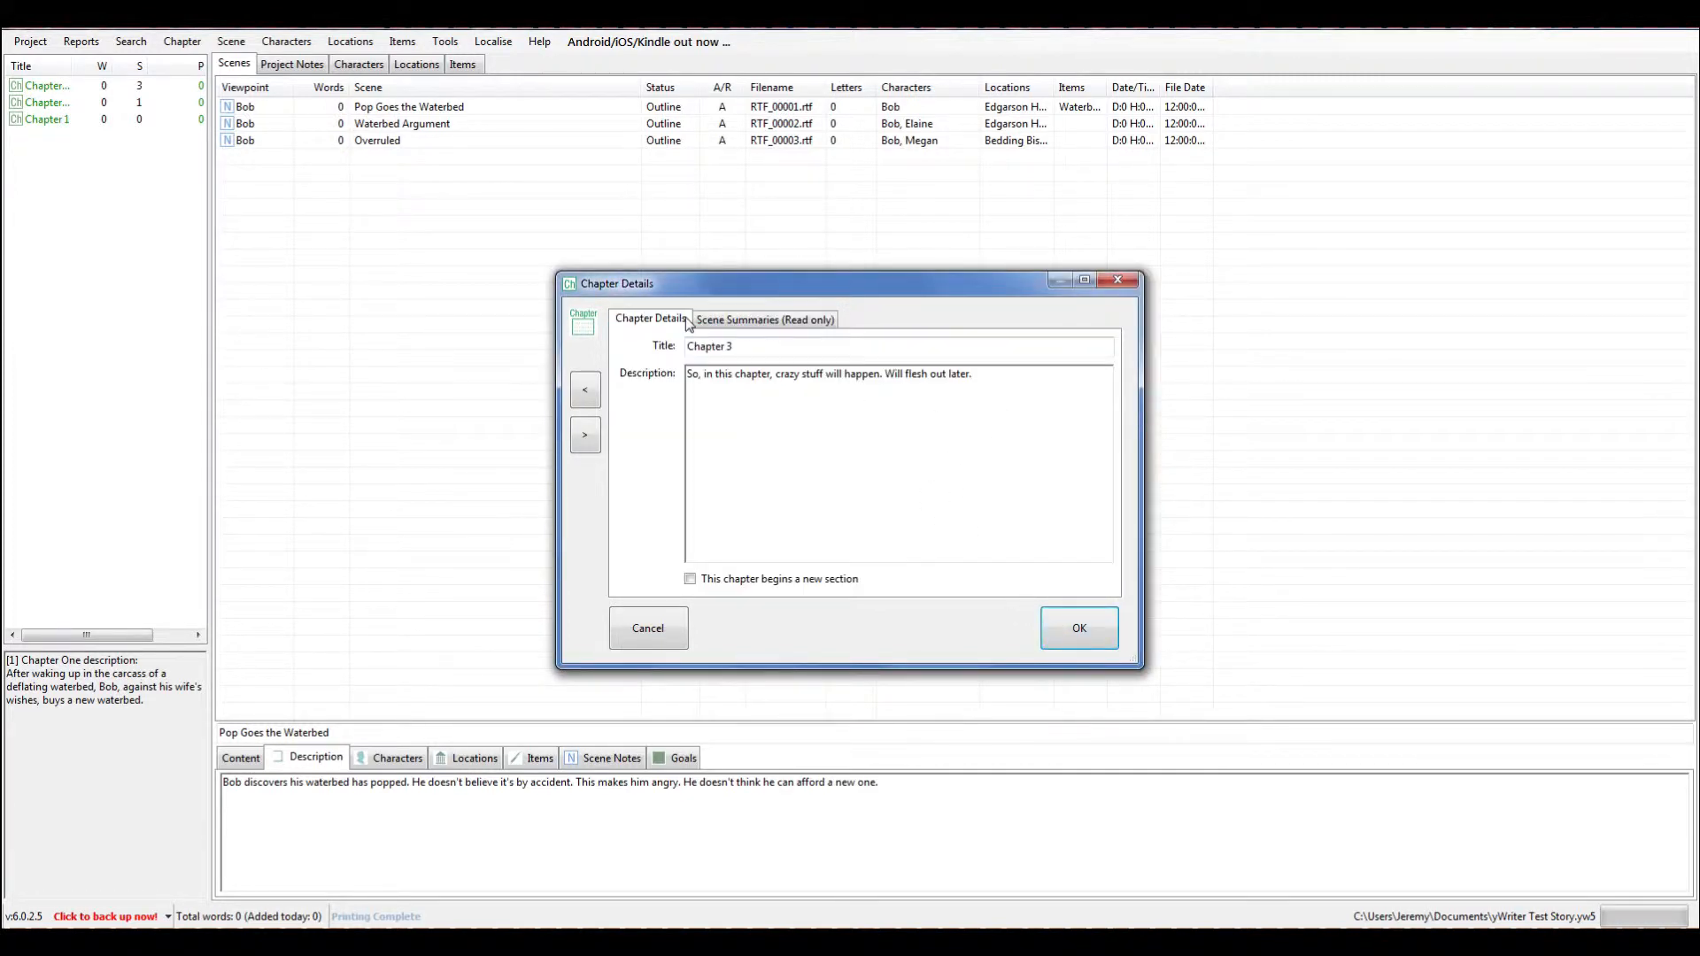
pyautogui.click(1063, 644)
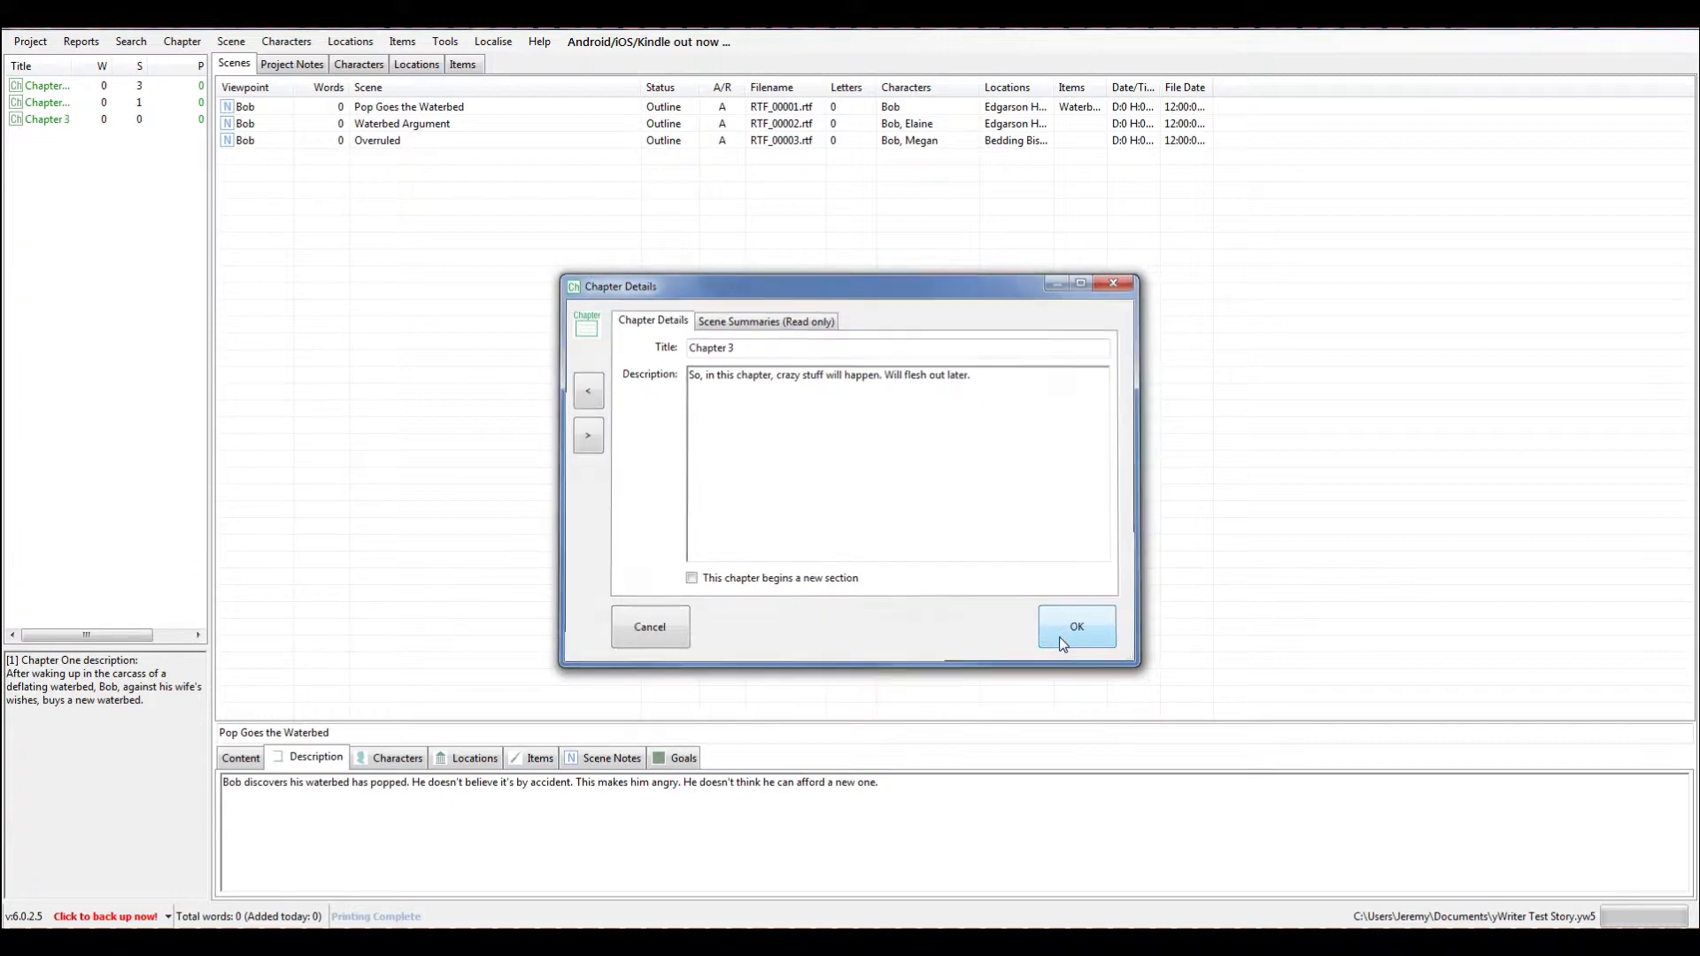
# Create a new scene in Chapter 3 with the description "In this scene, crazy stuff REALLY happens.".
pyautogui.click(78, 121)
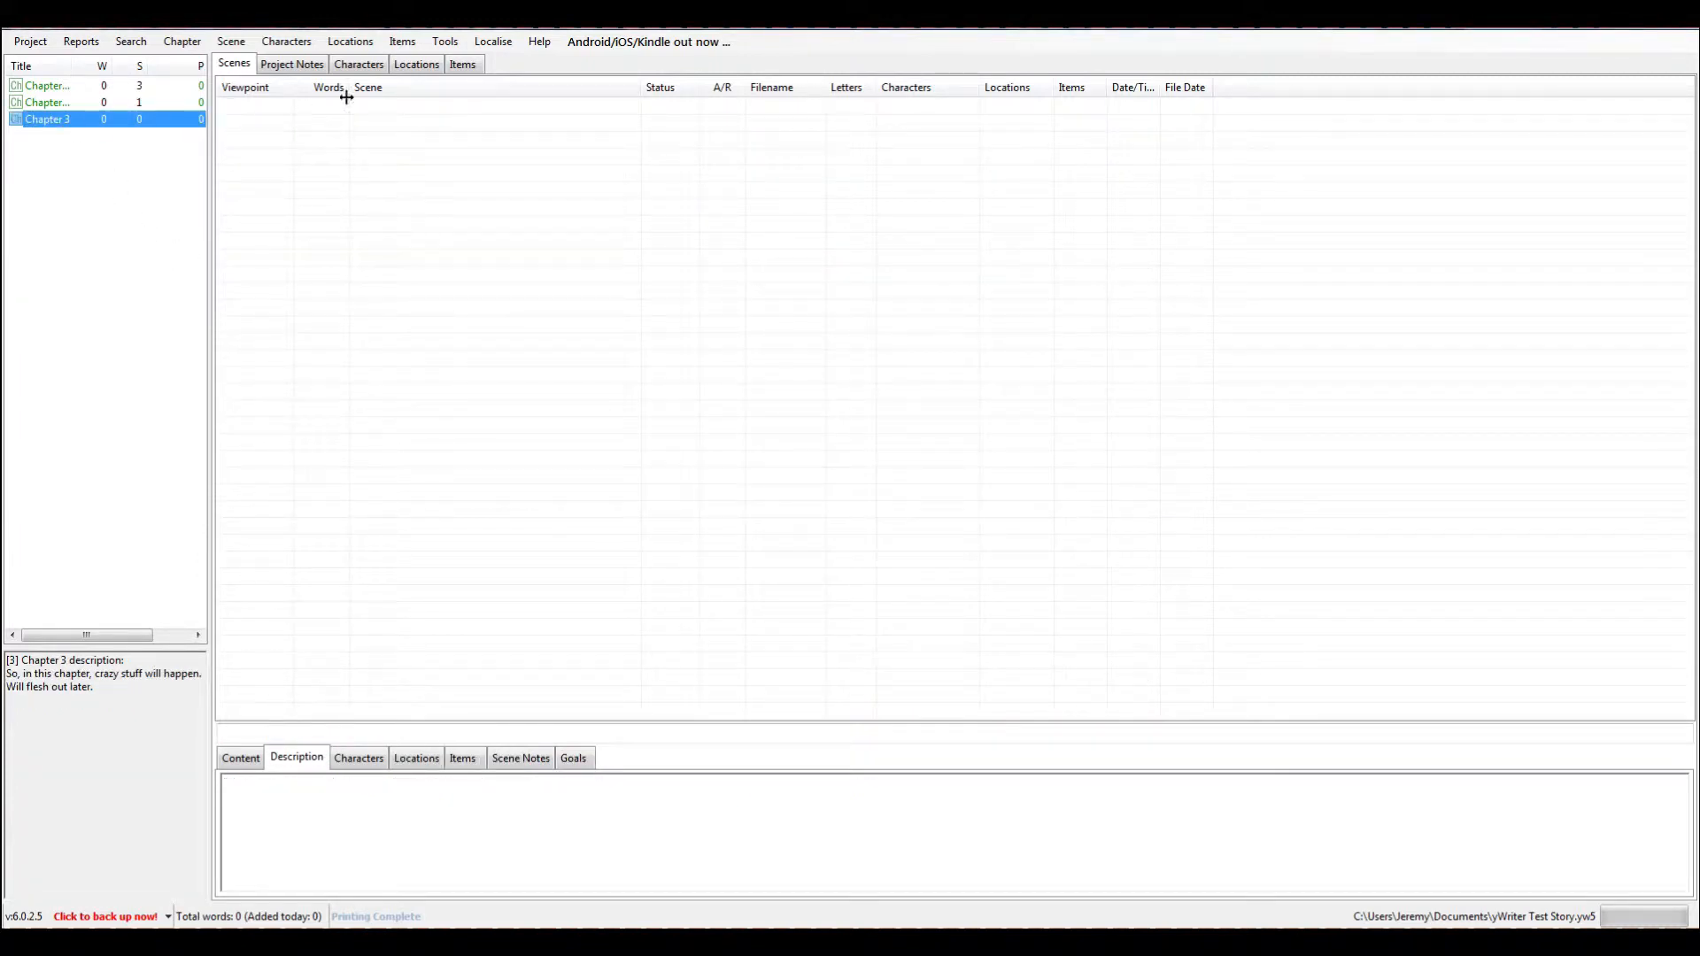
pyautogui.click(231, 45)
pyautogui.click(249, 61)
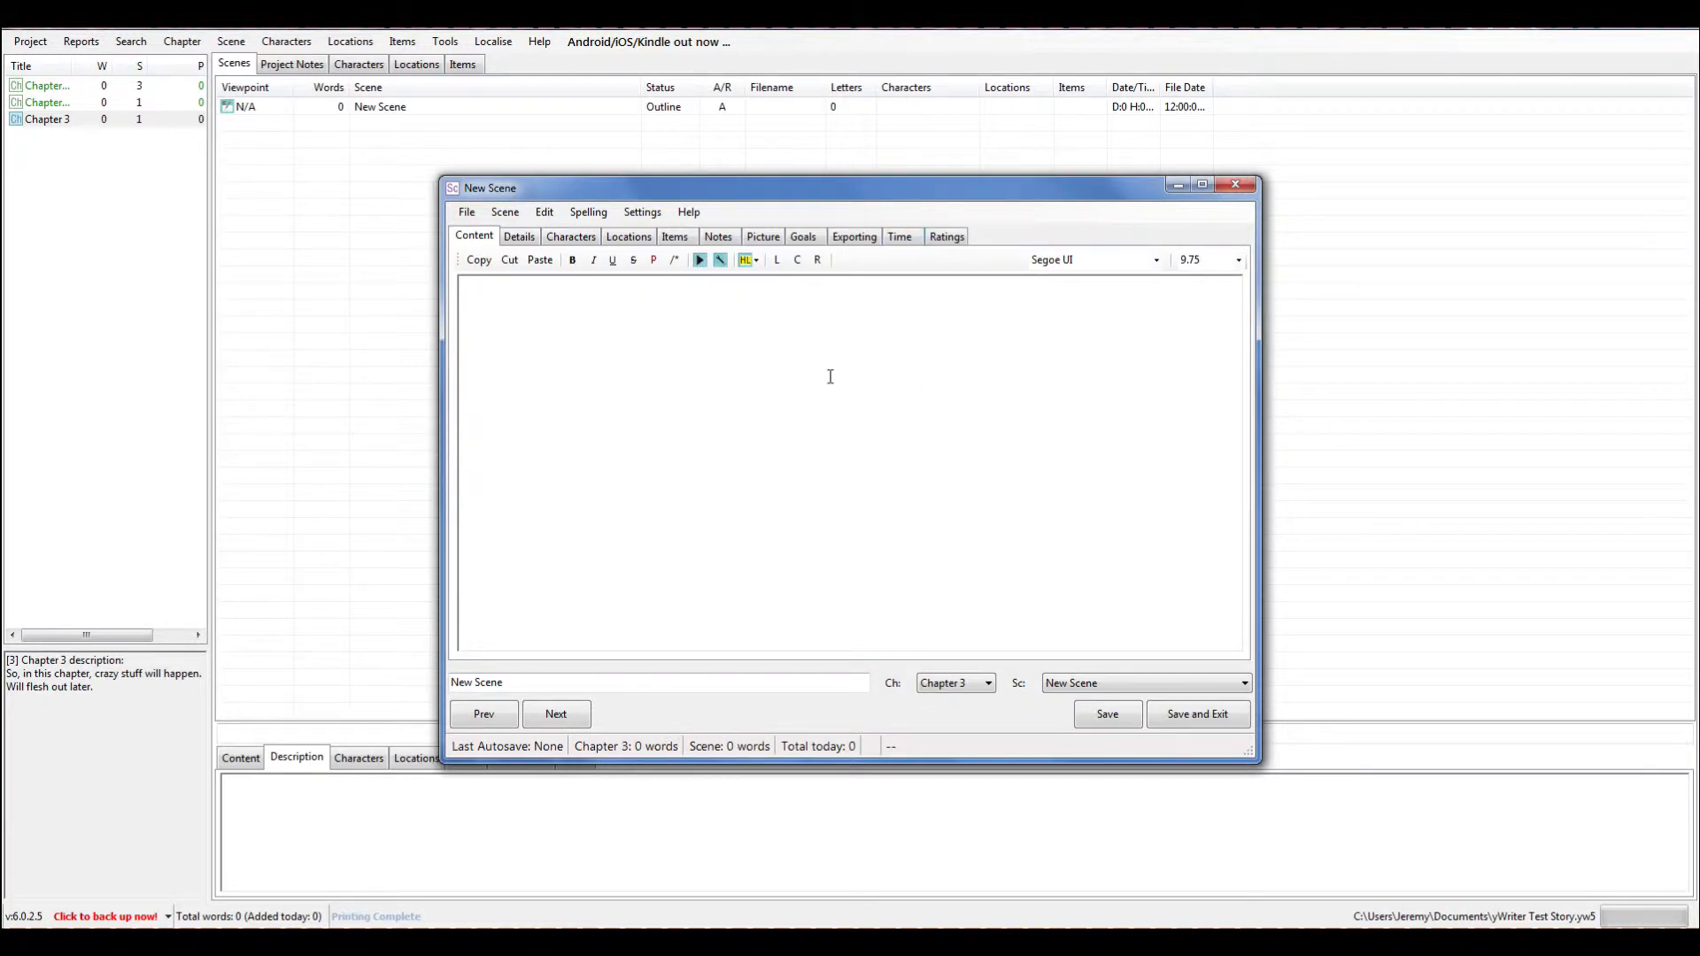
pyautogui.click(512, 244)
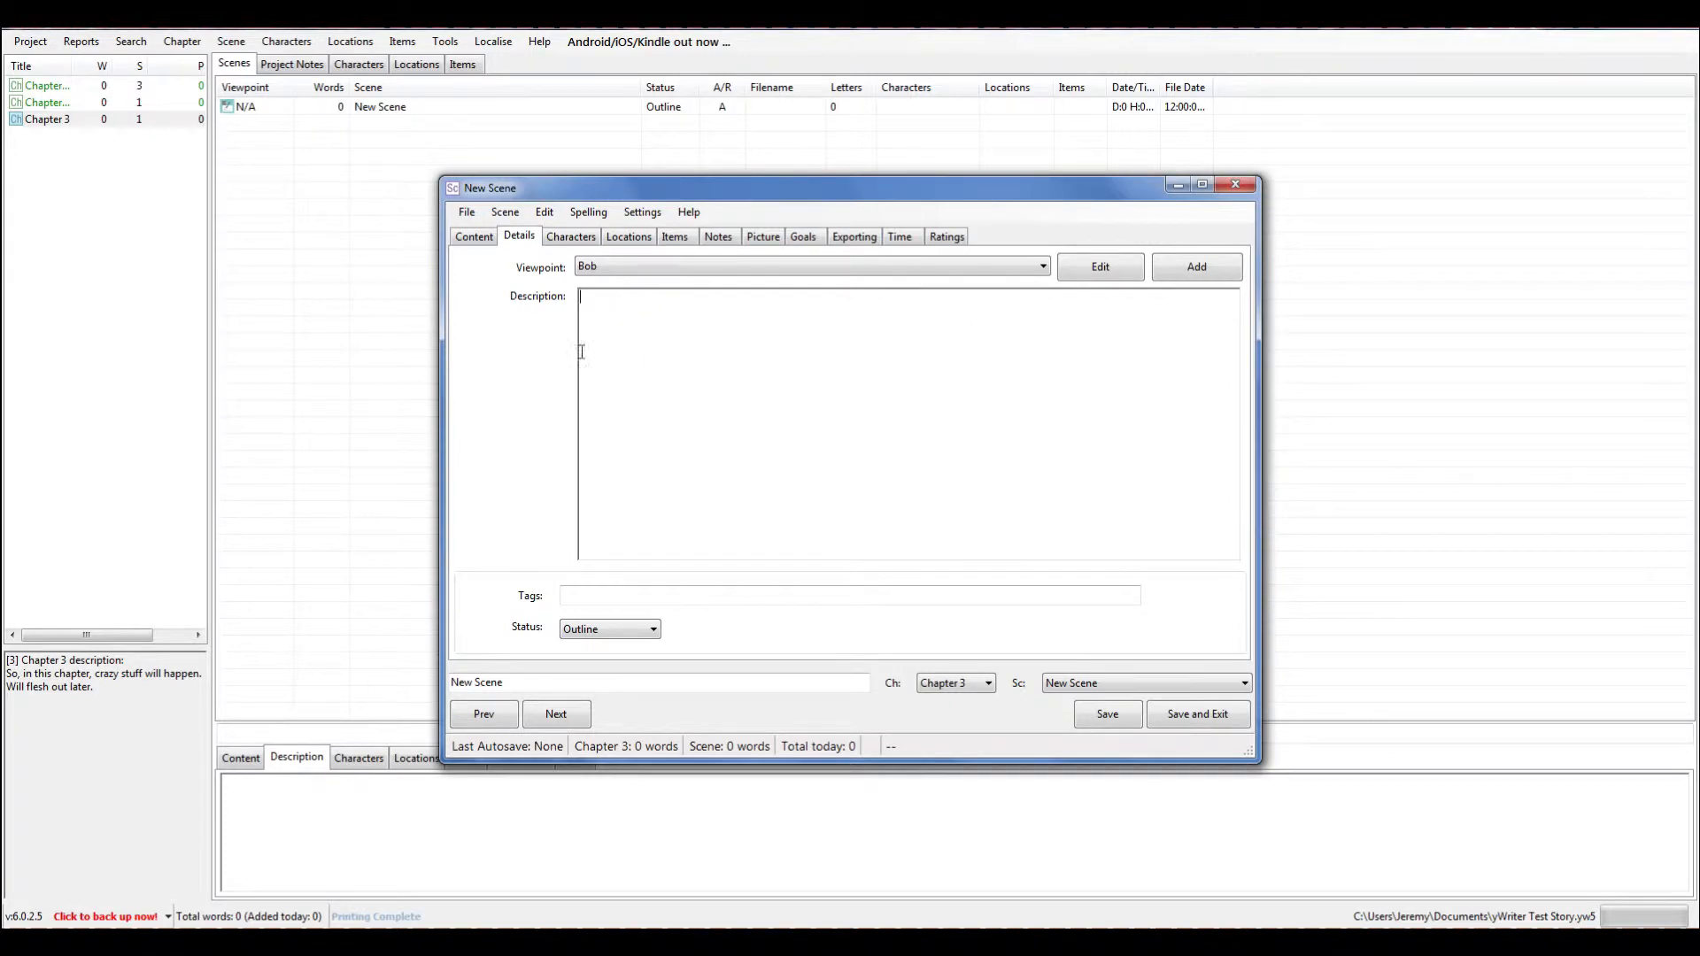
pyautogui.write('In this scene, crazy stuff REALLY happens.')
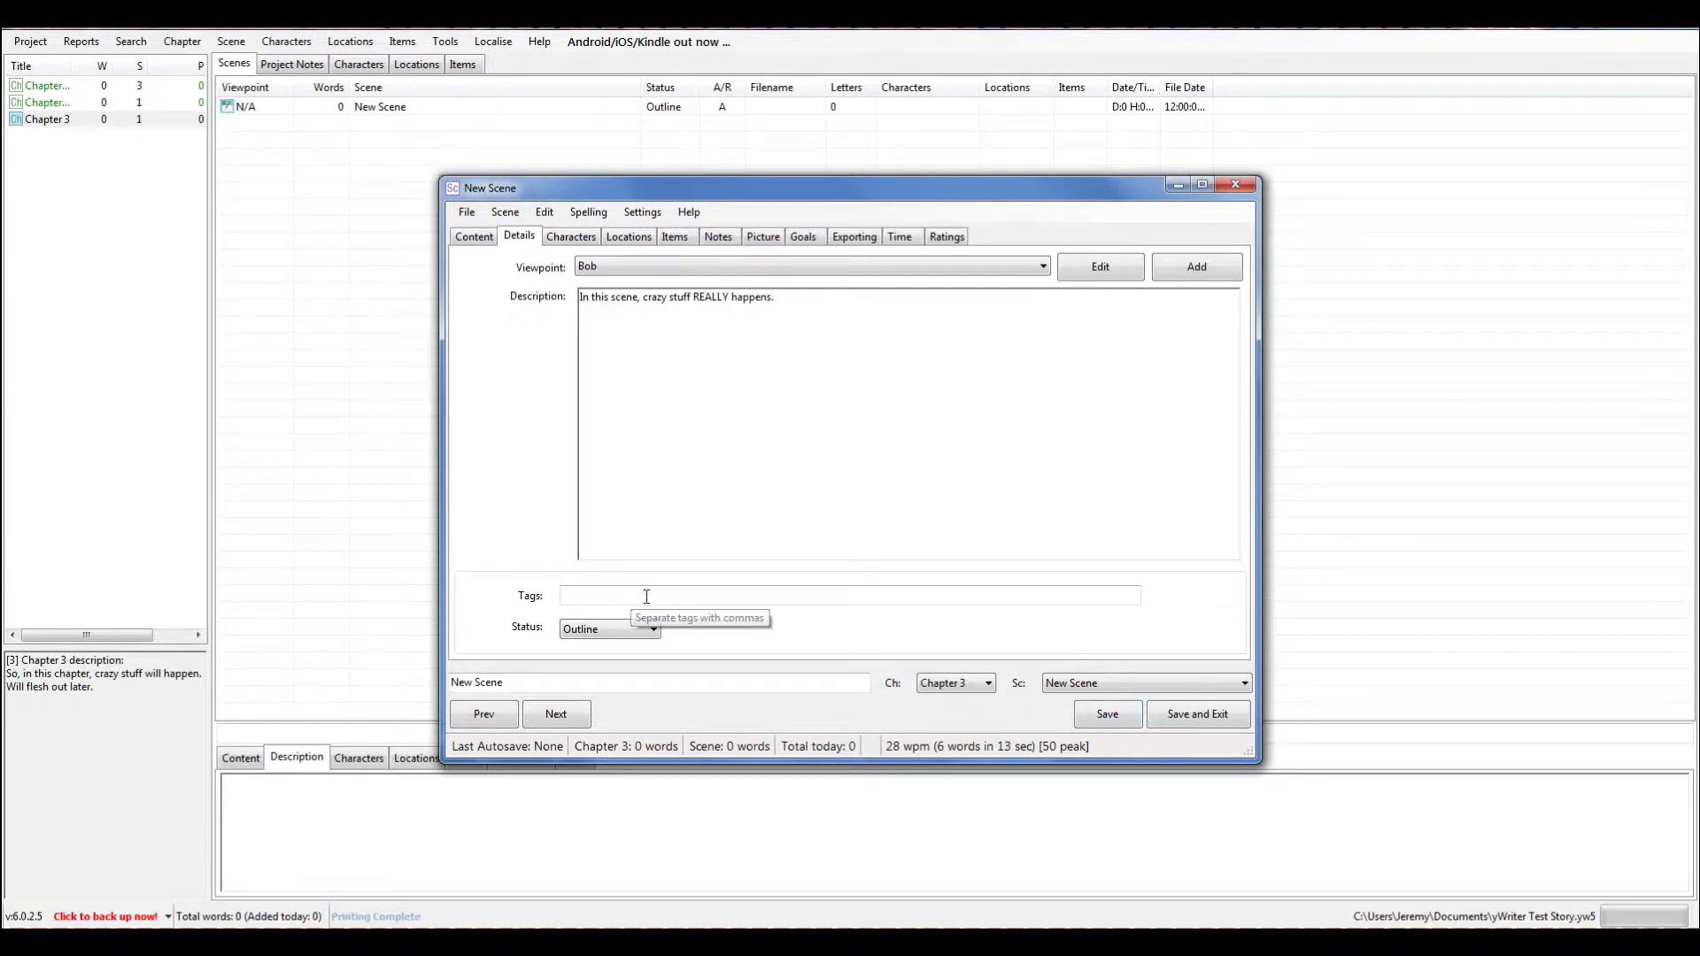
# Tag the scene with "crazy stuff, more crazy stuff", then save and close it.
pyautogui.click(719, 589)
pyautogui.write('crazy st')
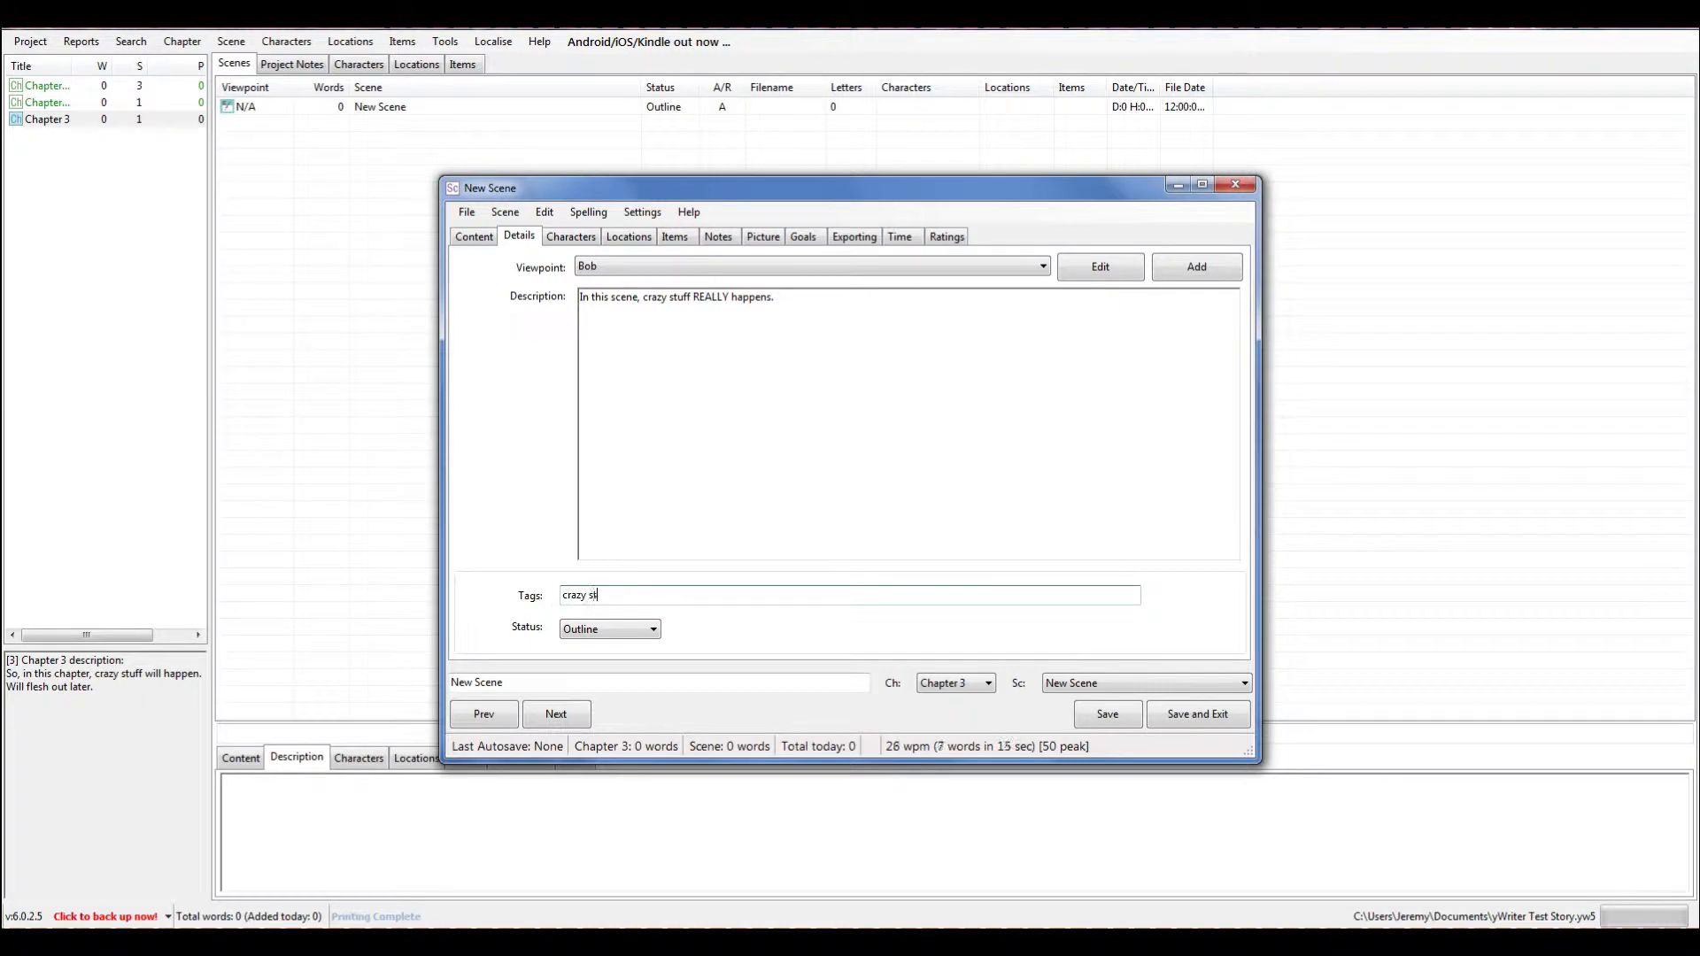
pyautogui.write('uff, ')
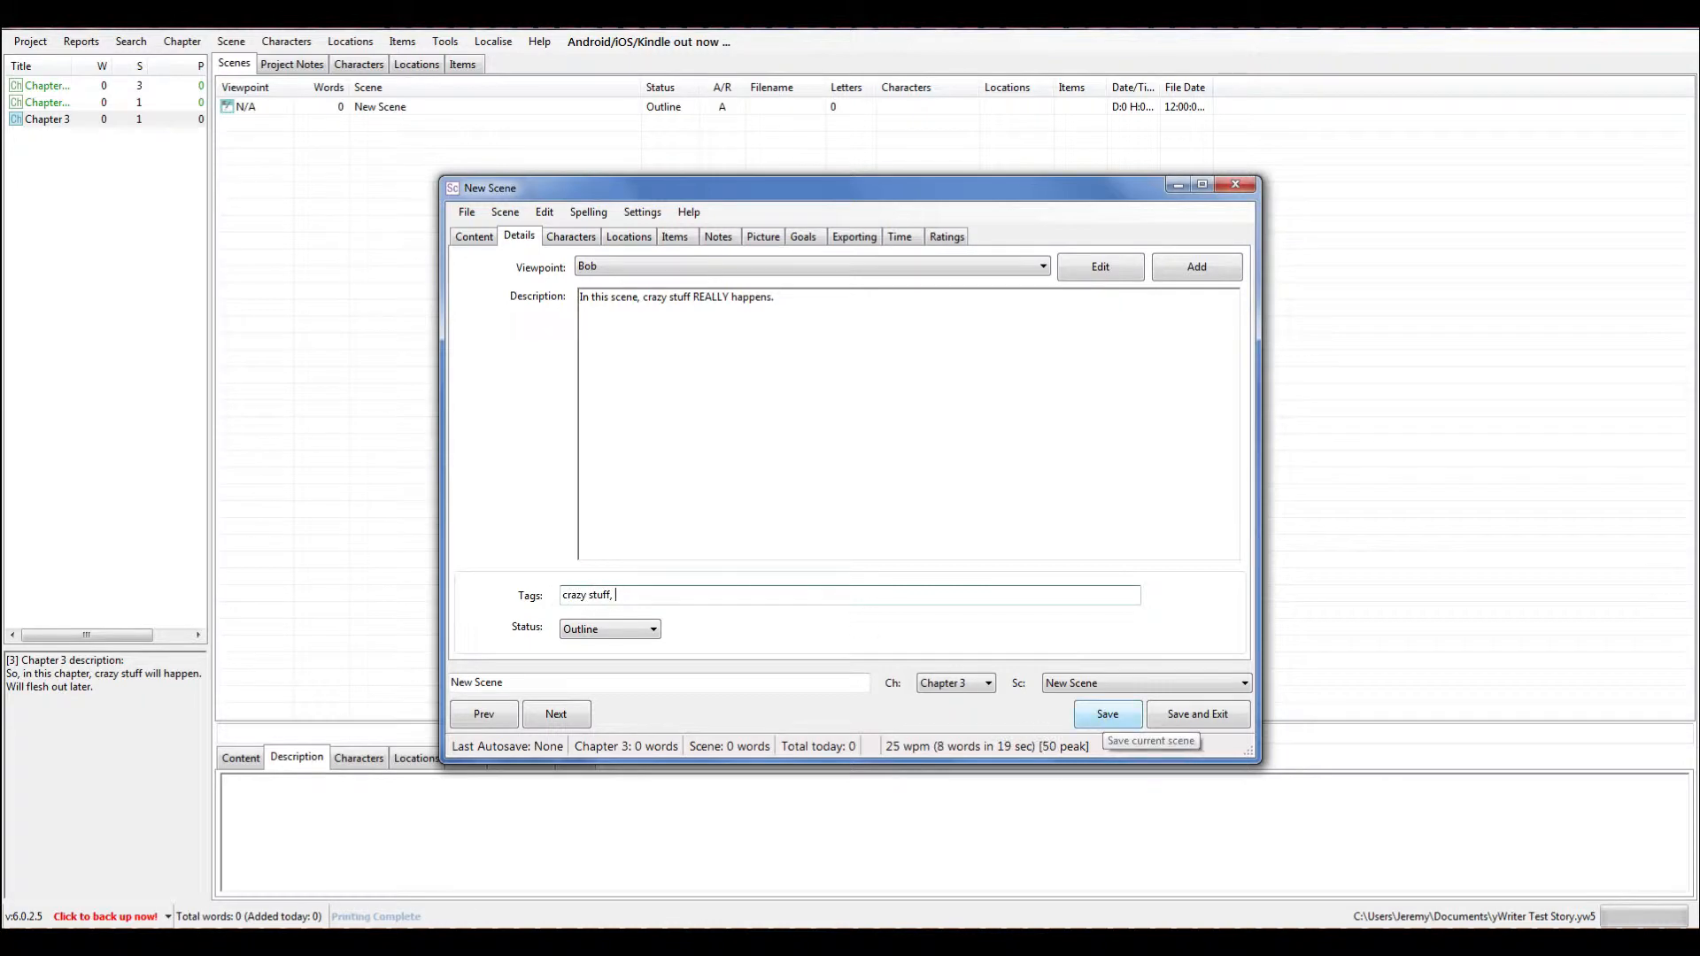
pyautogui.write('more crazy stuff')
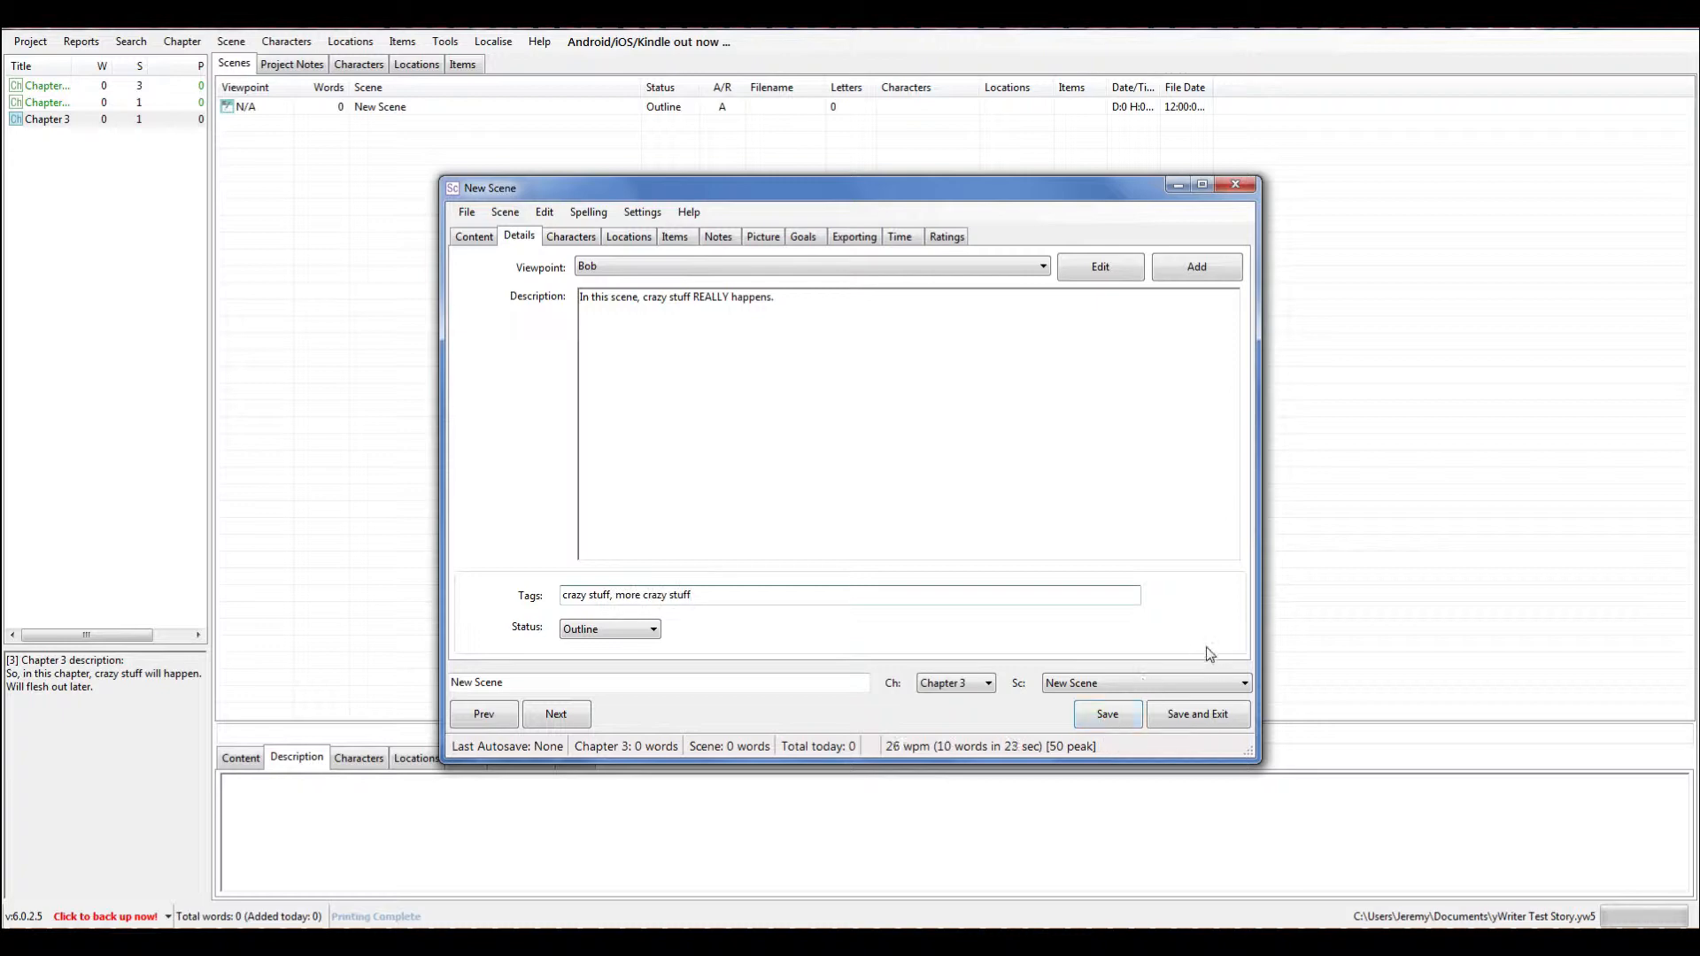
pyautogui.click(1118, 715)
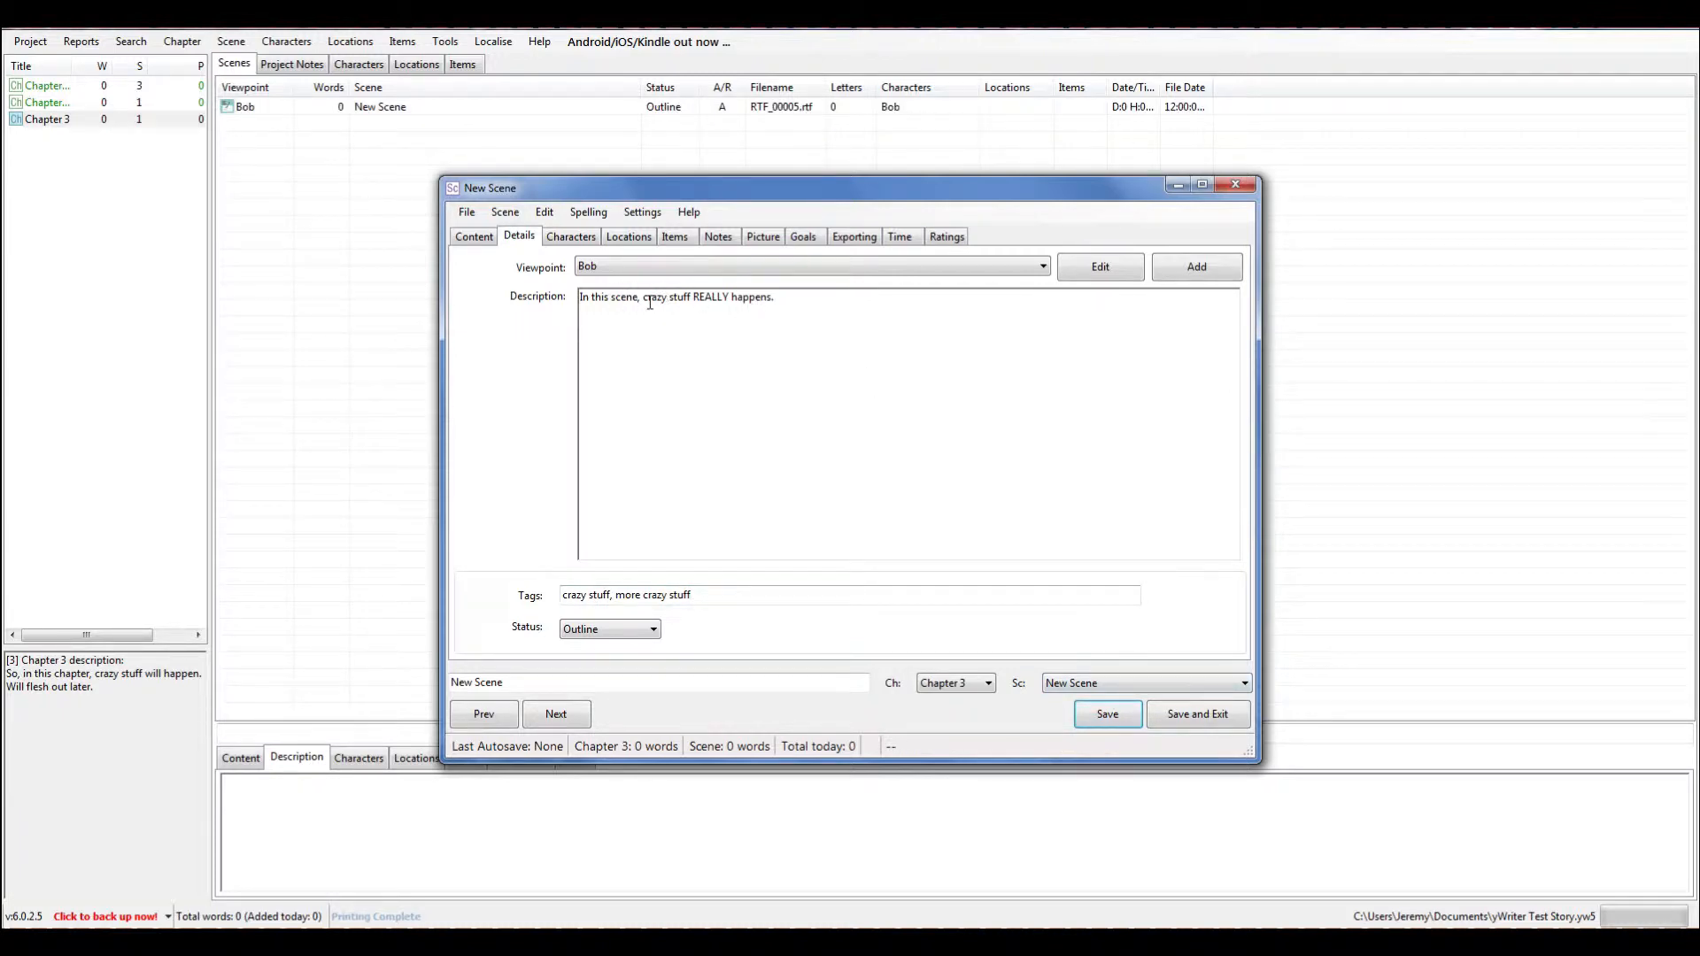
pyautogui.click(1176, 721)
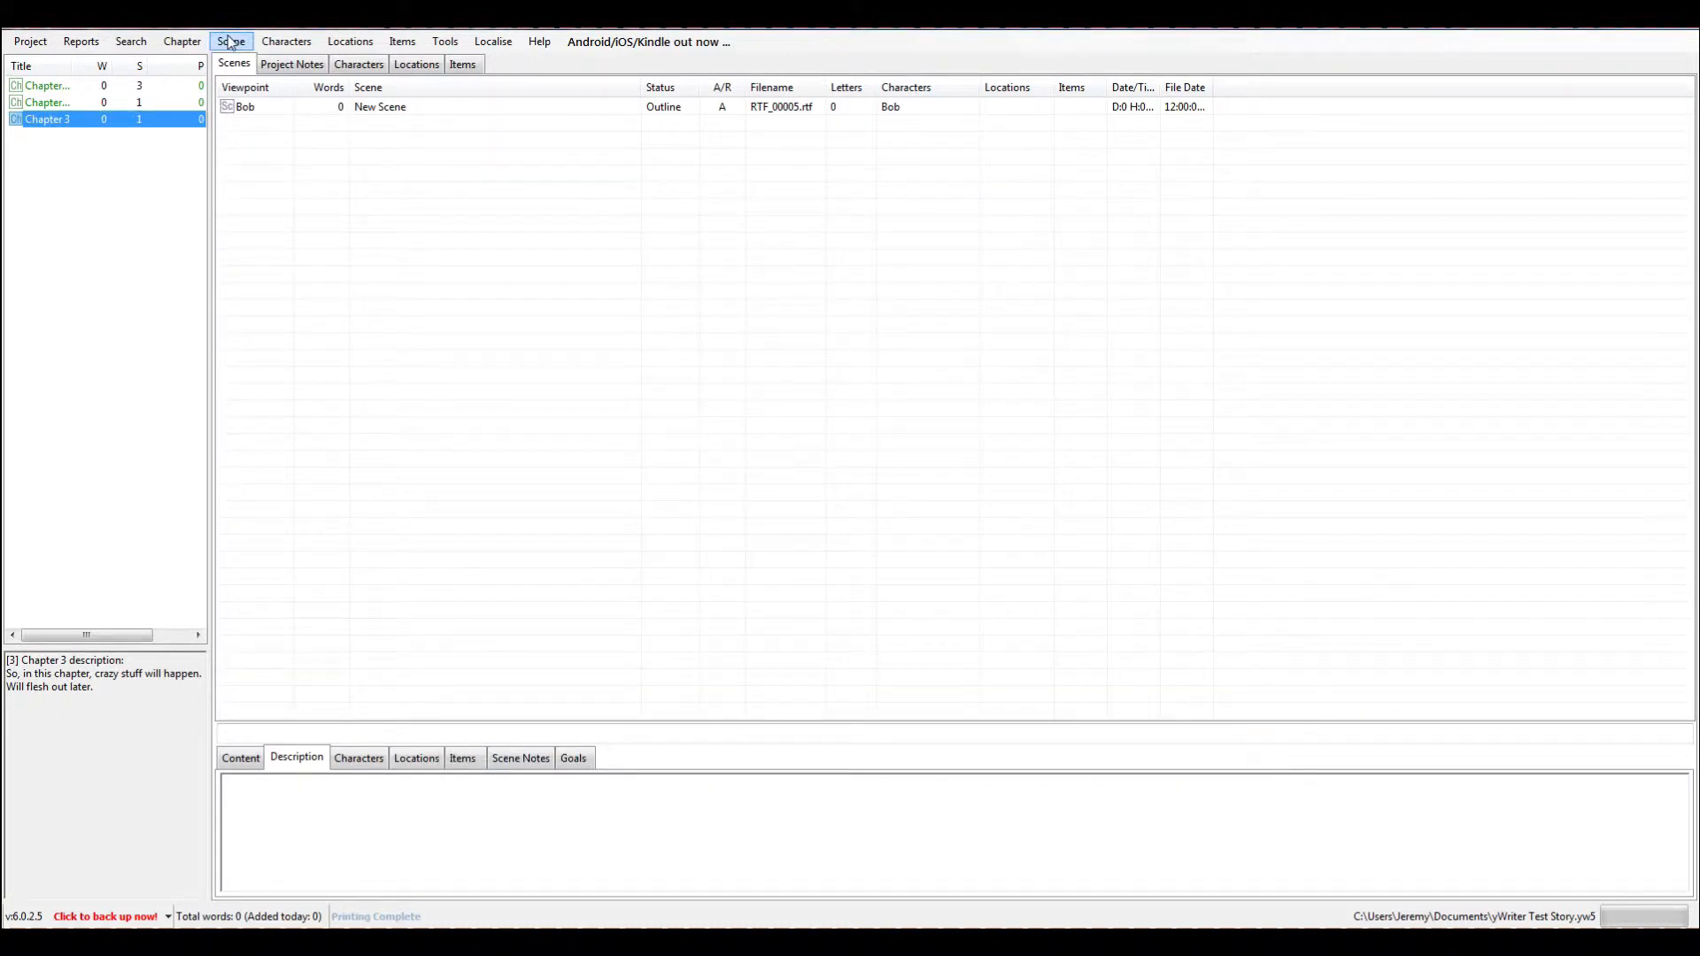
# Create a second scene in Chapter 3 described as "After crazy stuff happens, our hero reflects on those crazy things." and save and close it.
pyautogui.click(228, 41)
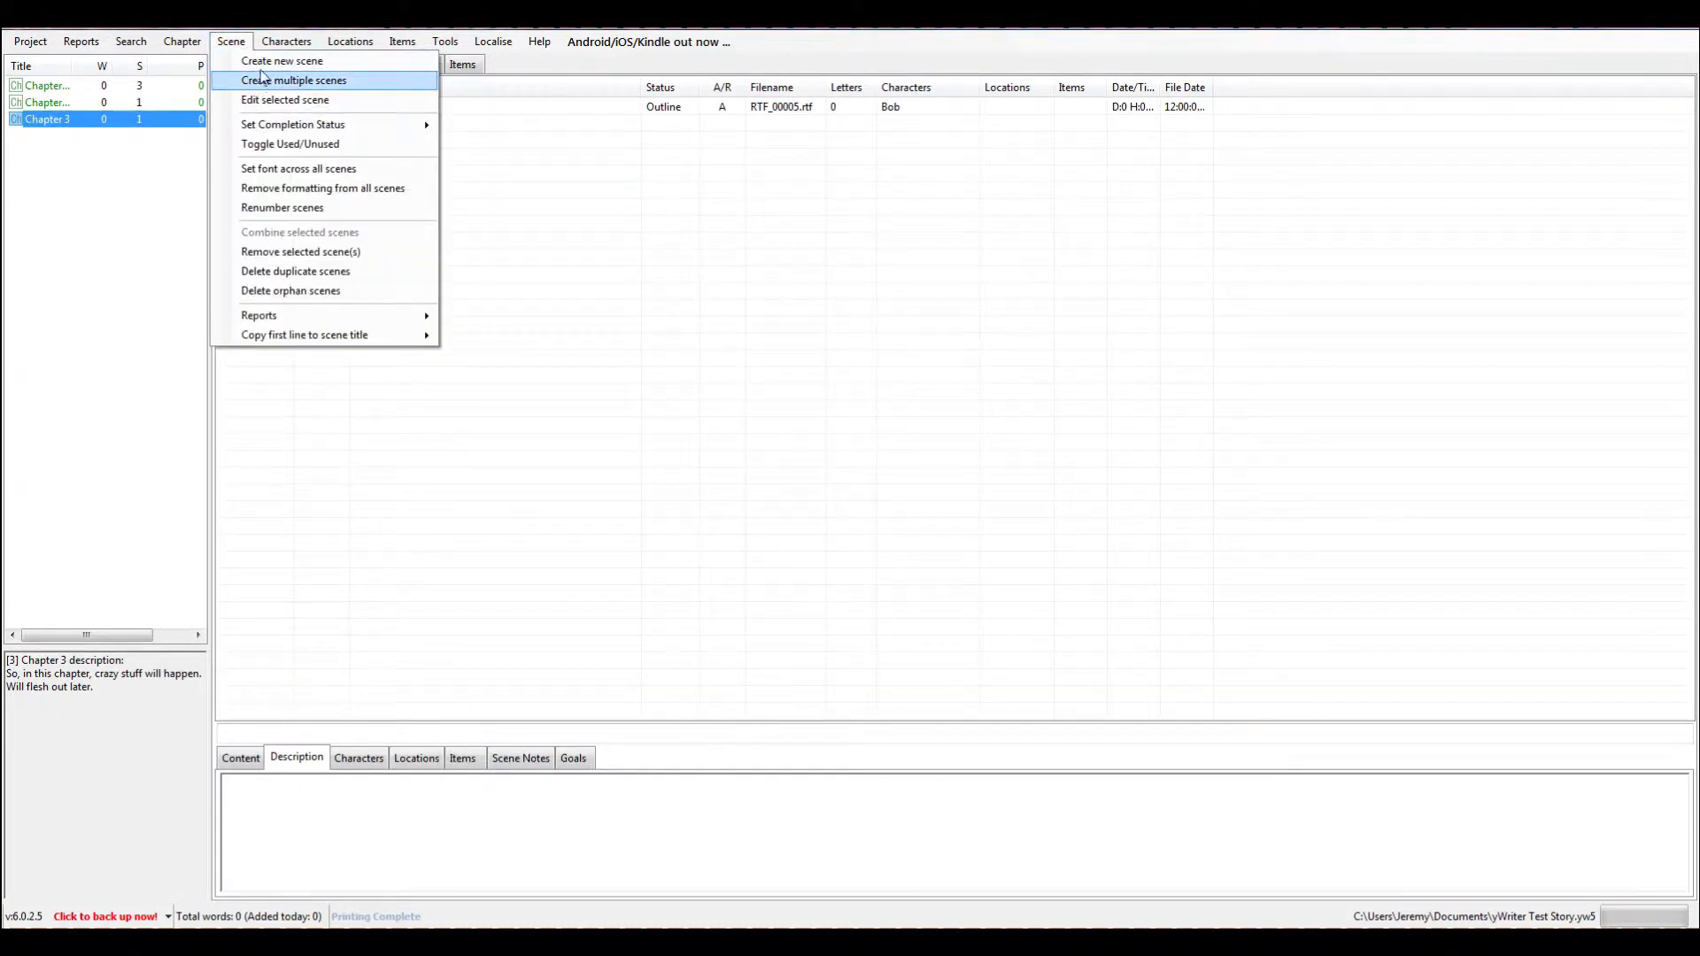
pyautogui.click(265, 60)
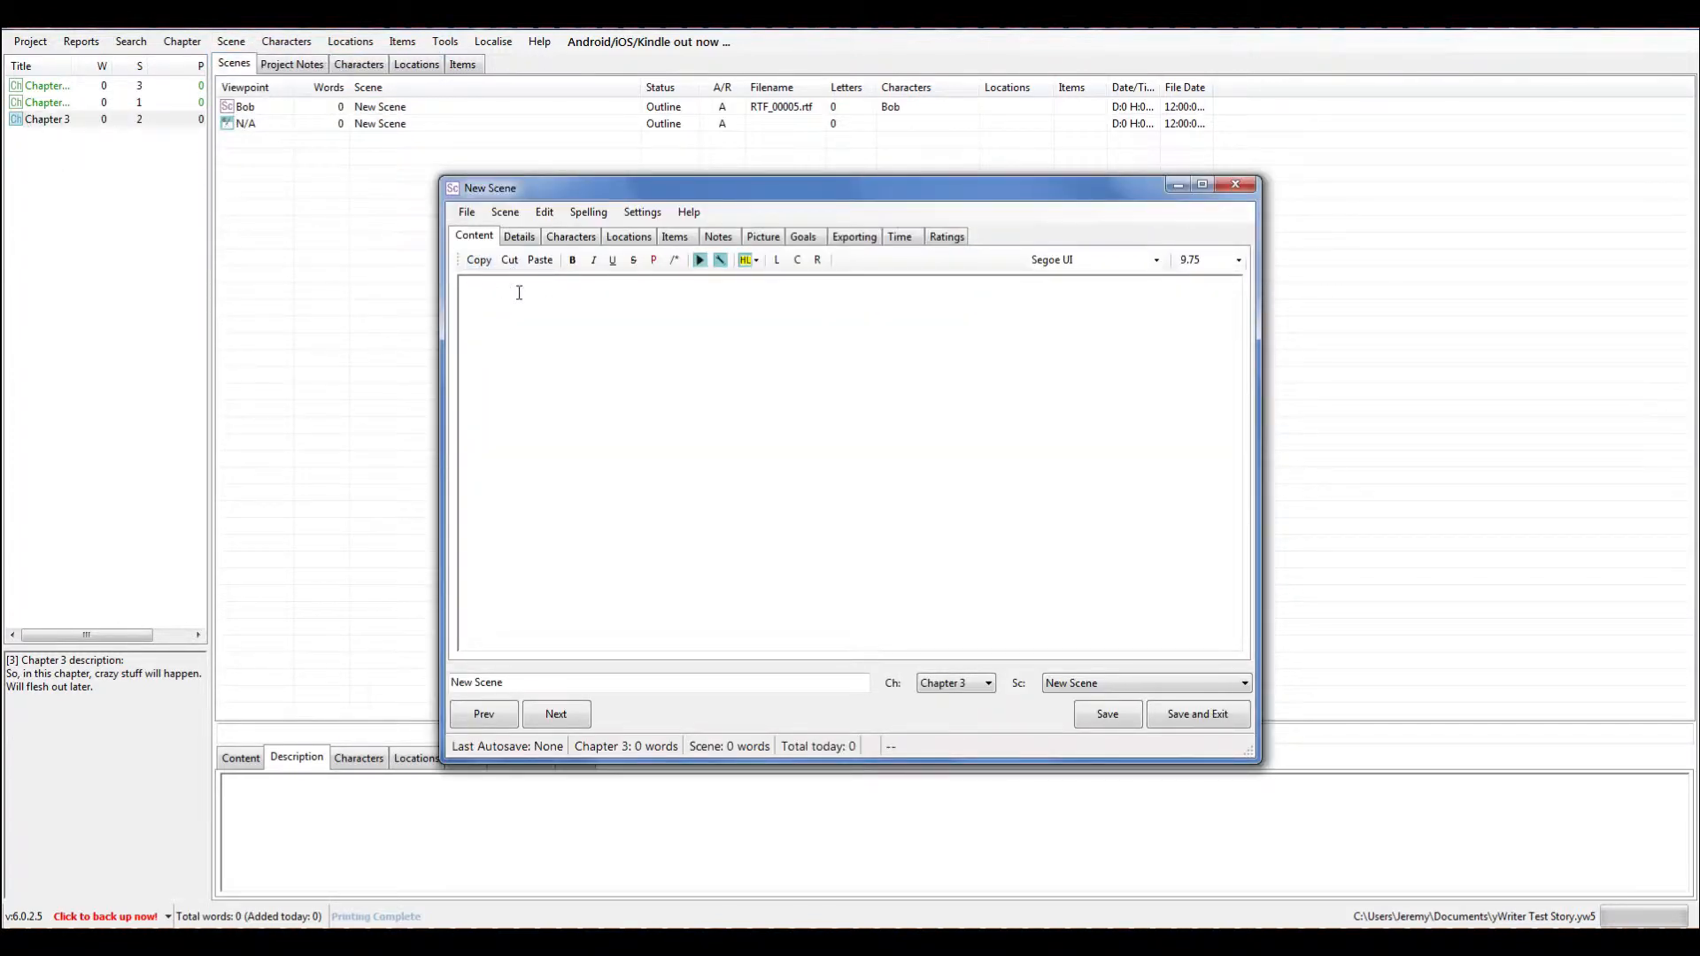
pyautogui.click(518, 236)
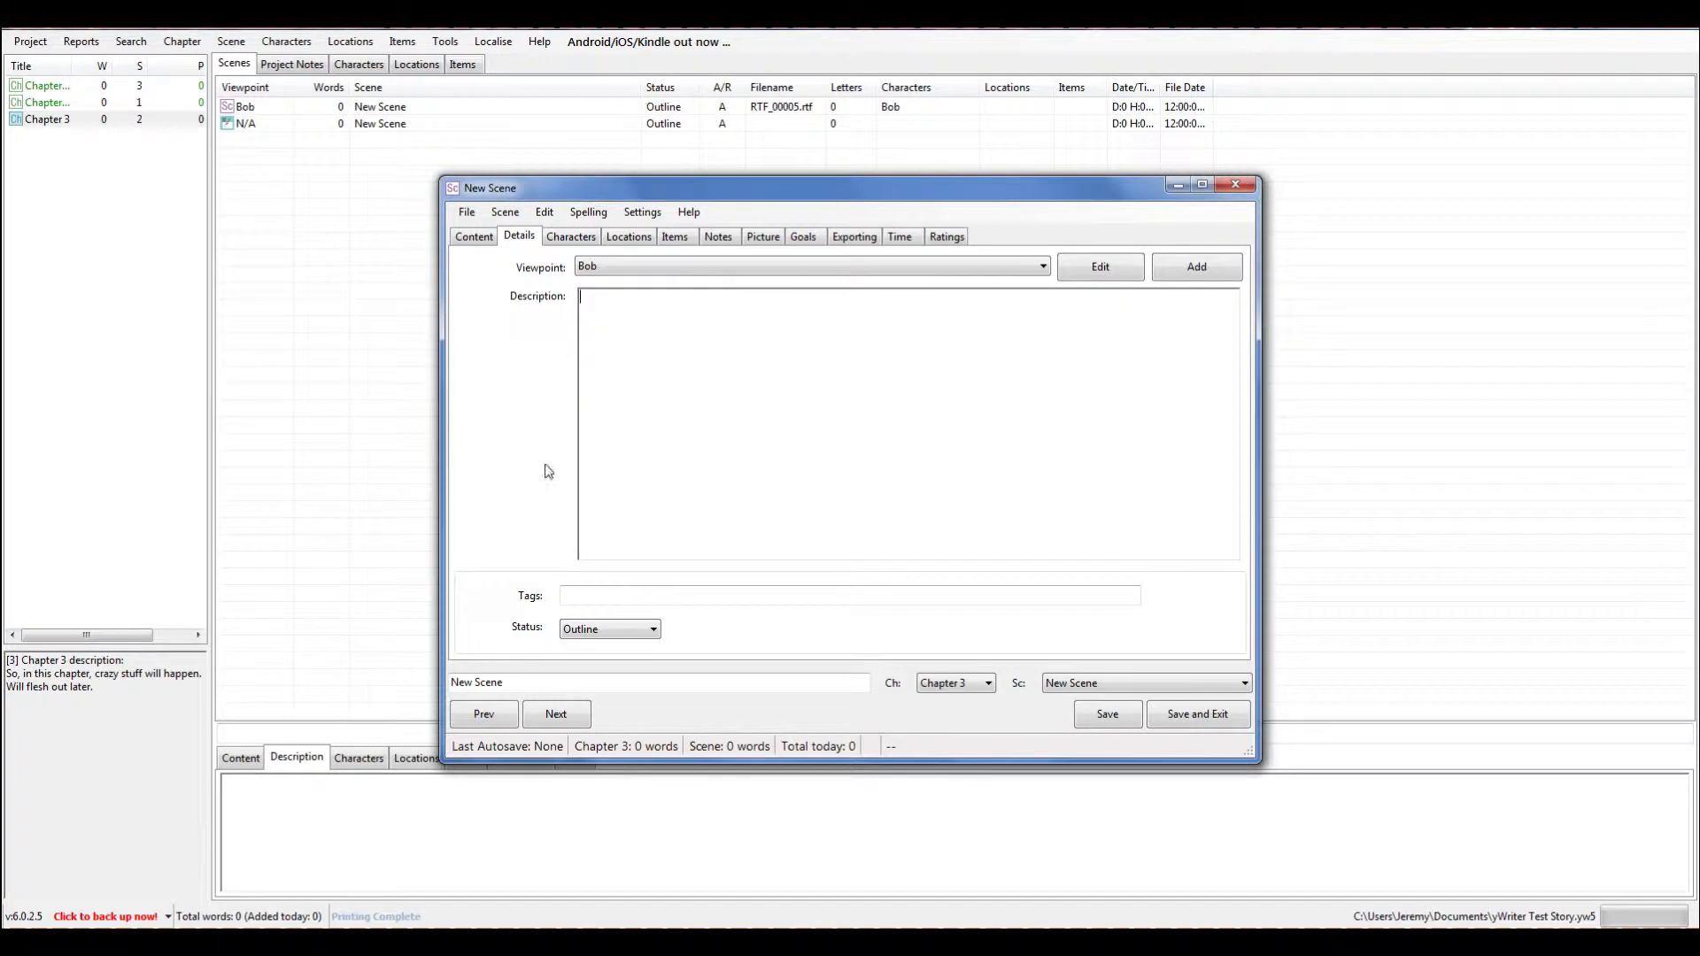
pyautogui.write('After crazy stuff happens, our hero reflects on those crazyt')
pyautogui.press('BackSpace')
pyautogui.write('things')
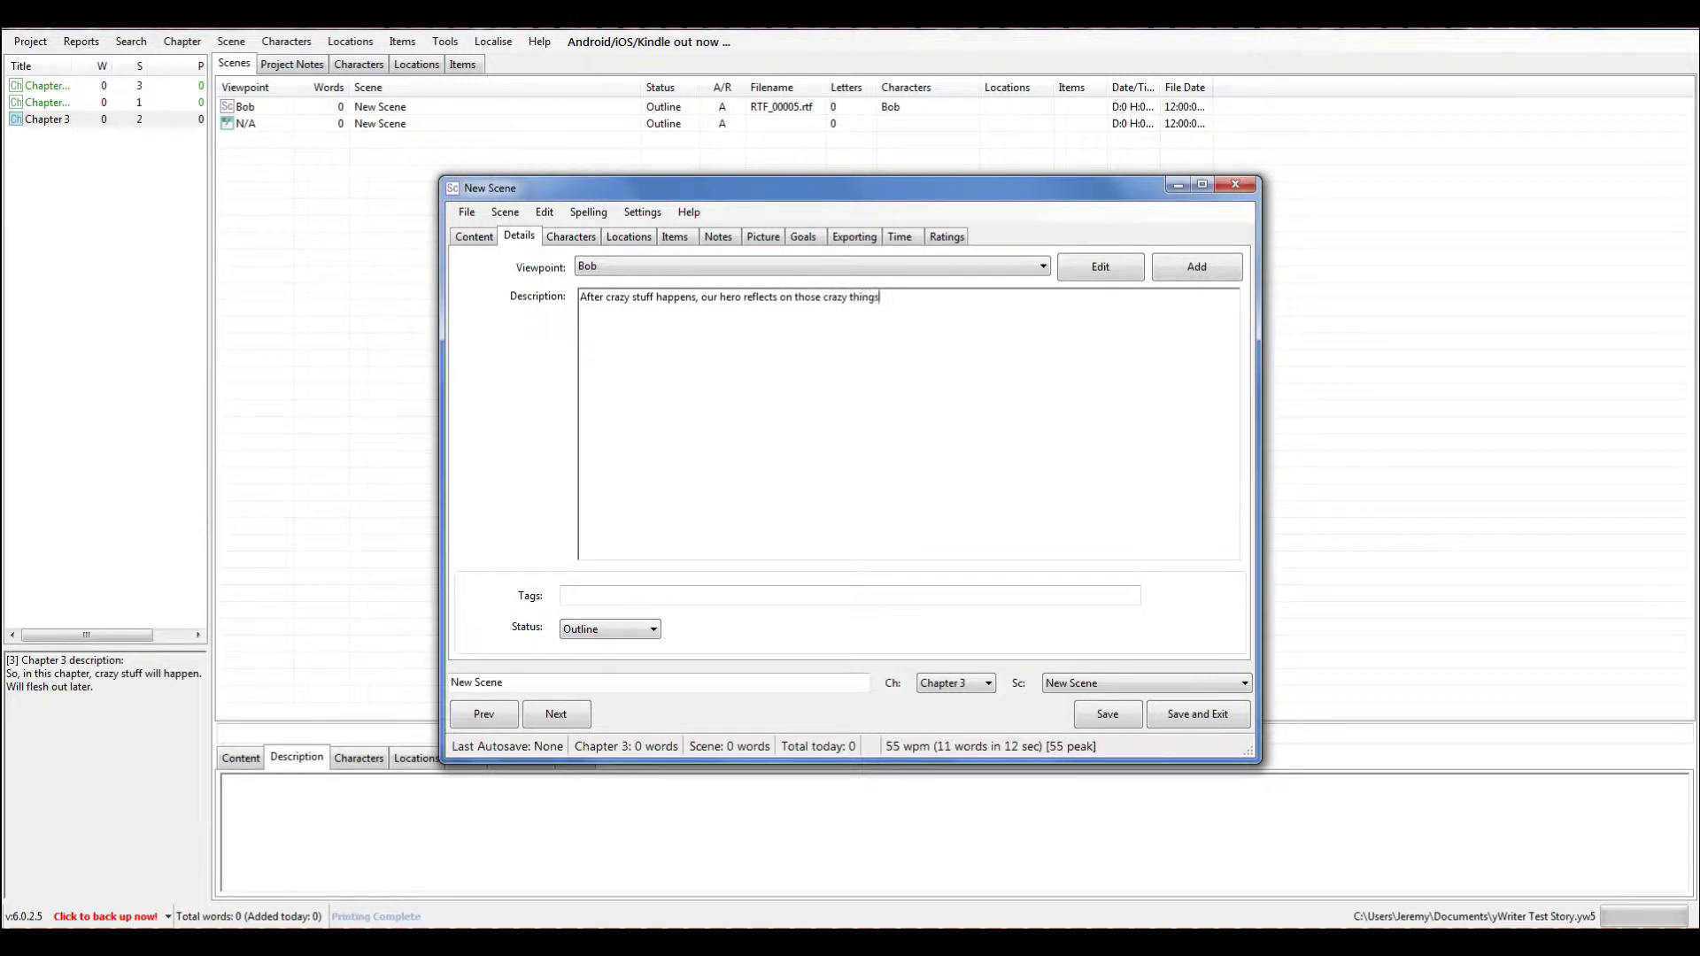
pyautogui.write('.')
pyautogui.click(1187, 717)
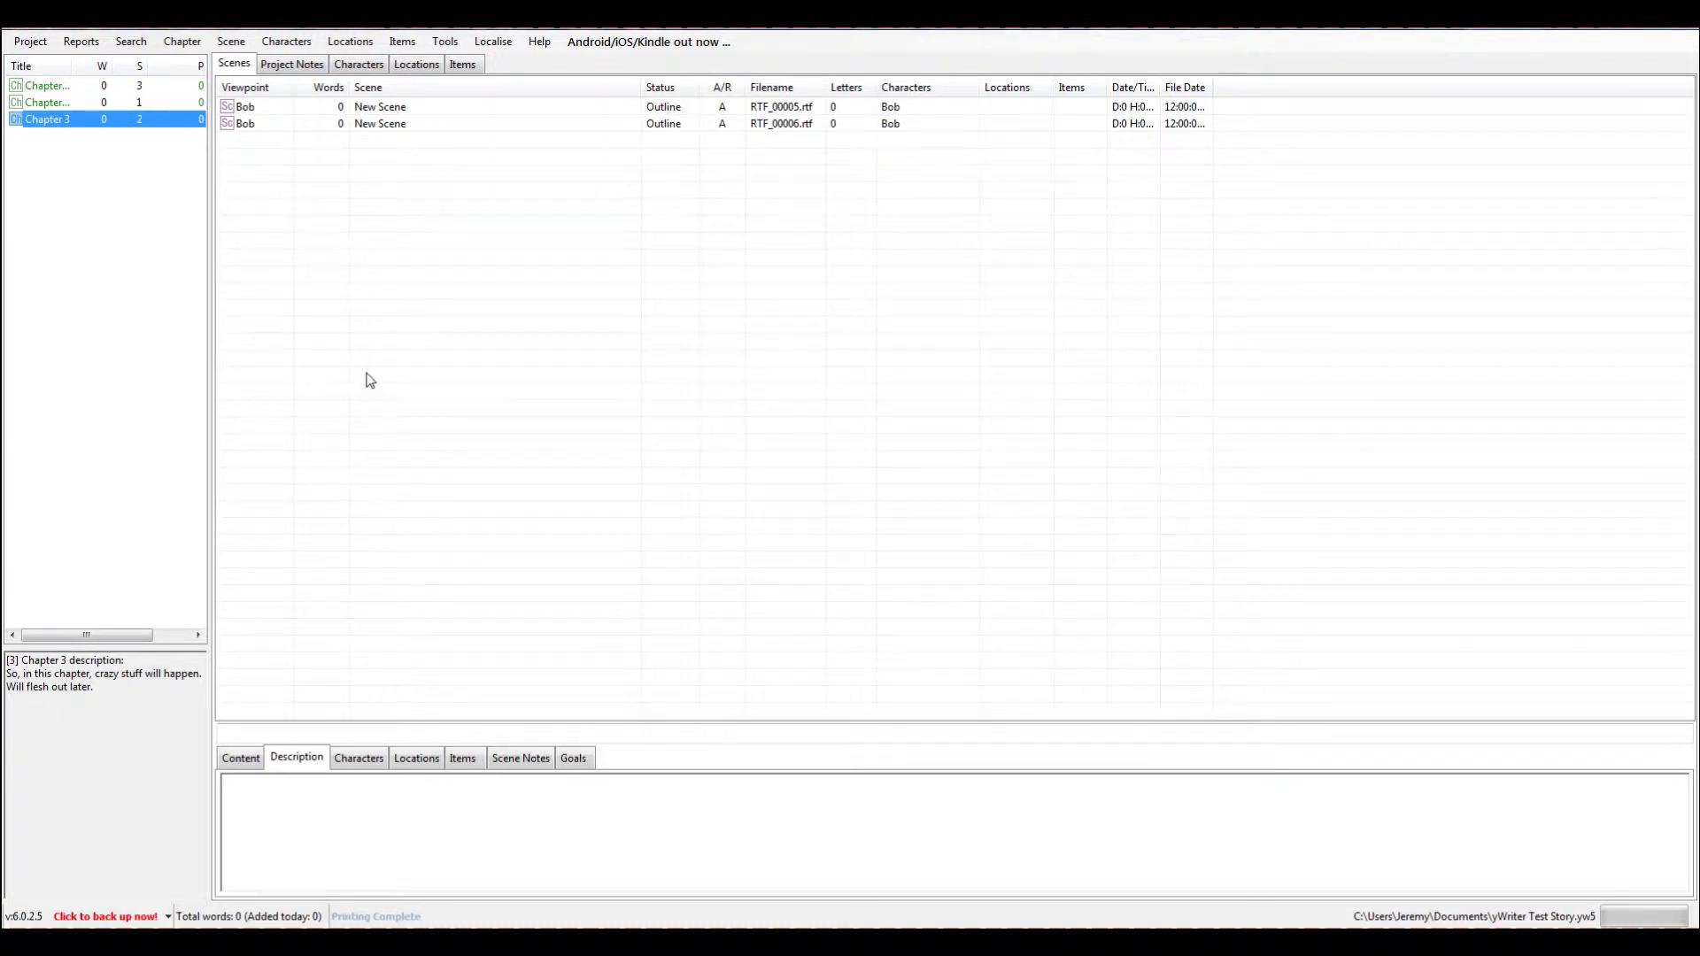
# Compare the descriptions of the two Chapter 3 scenes by selecting each in turn.
pyautogui.click(372, 107)
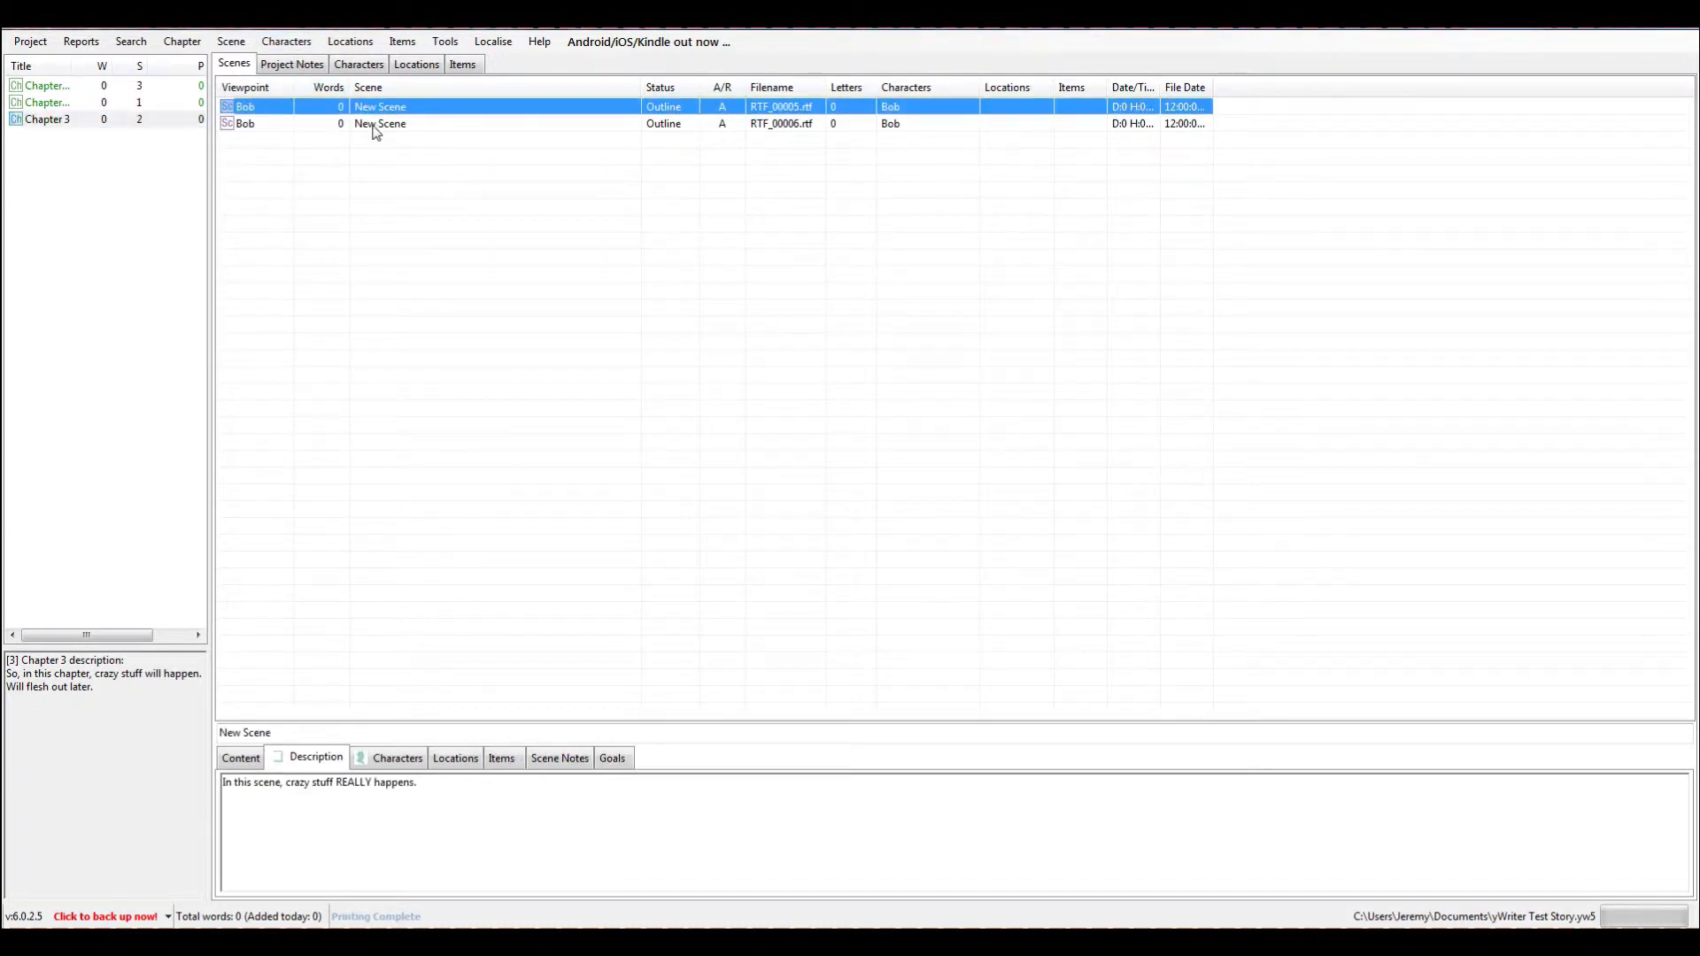
pyautogui.click(375, 124)
pyautogui.click(372, 107)
pyautogui.click(327, 125)
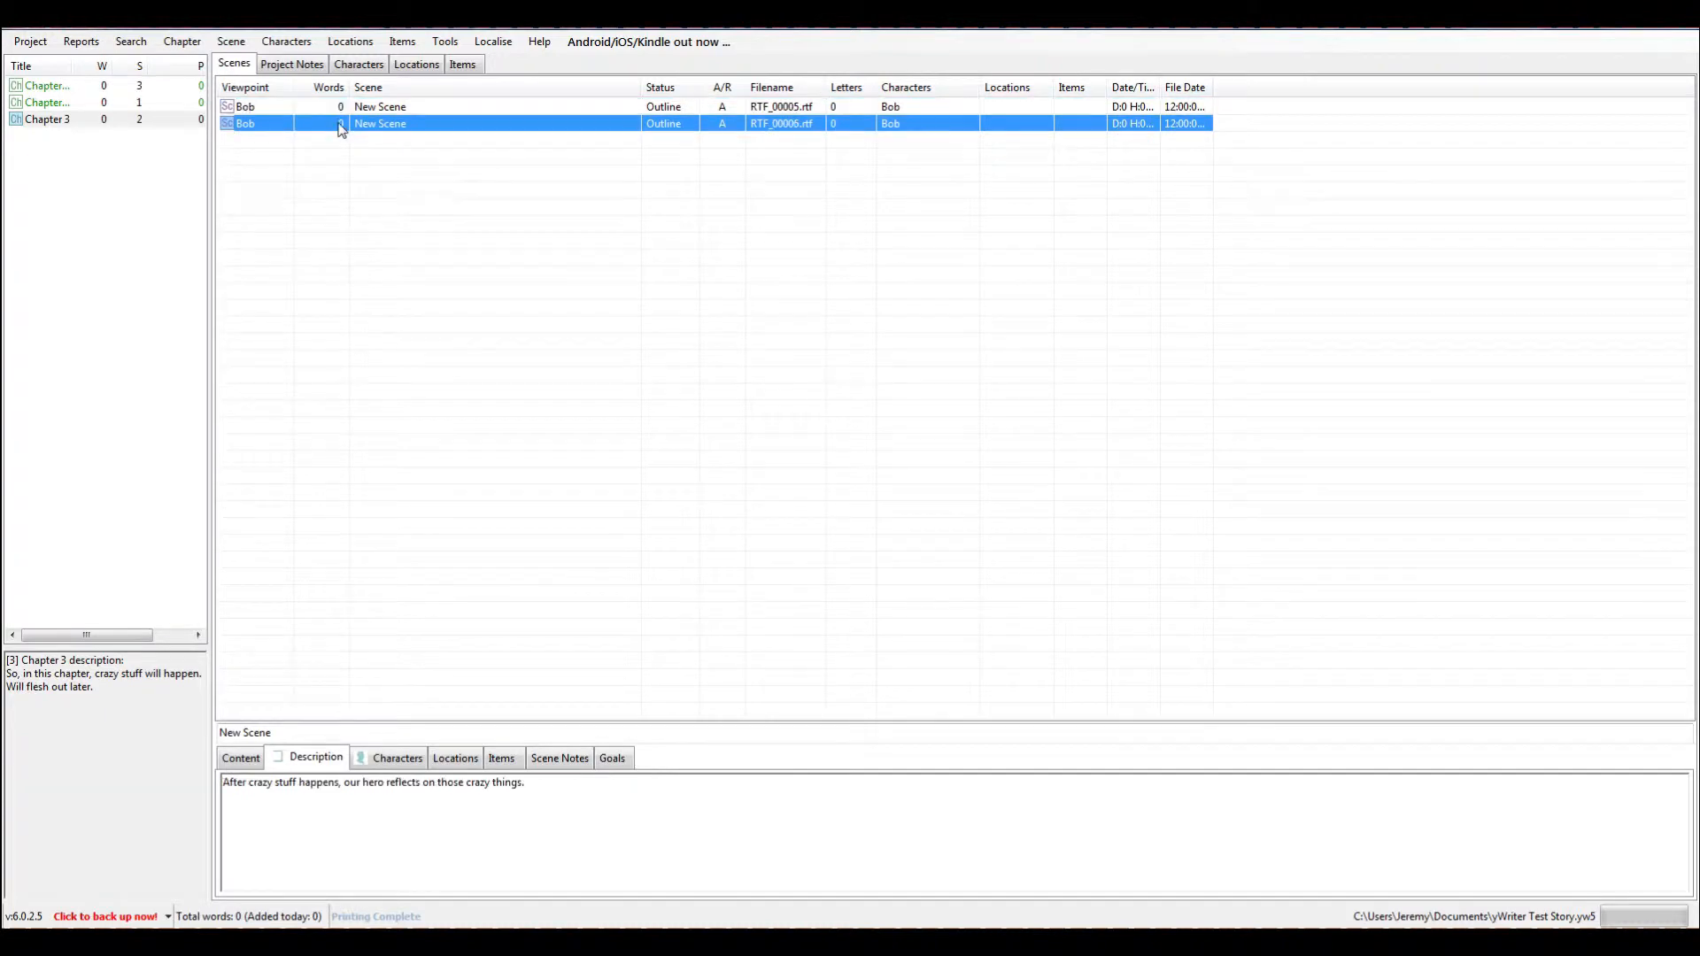
# Open the details of Chapter 3, review its automatically generated scene summaries, and close the details.
pyautogui.rightClick(46, 119)
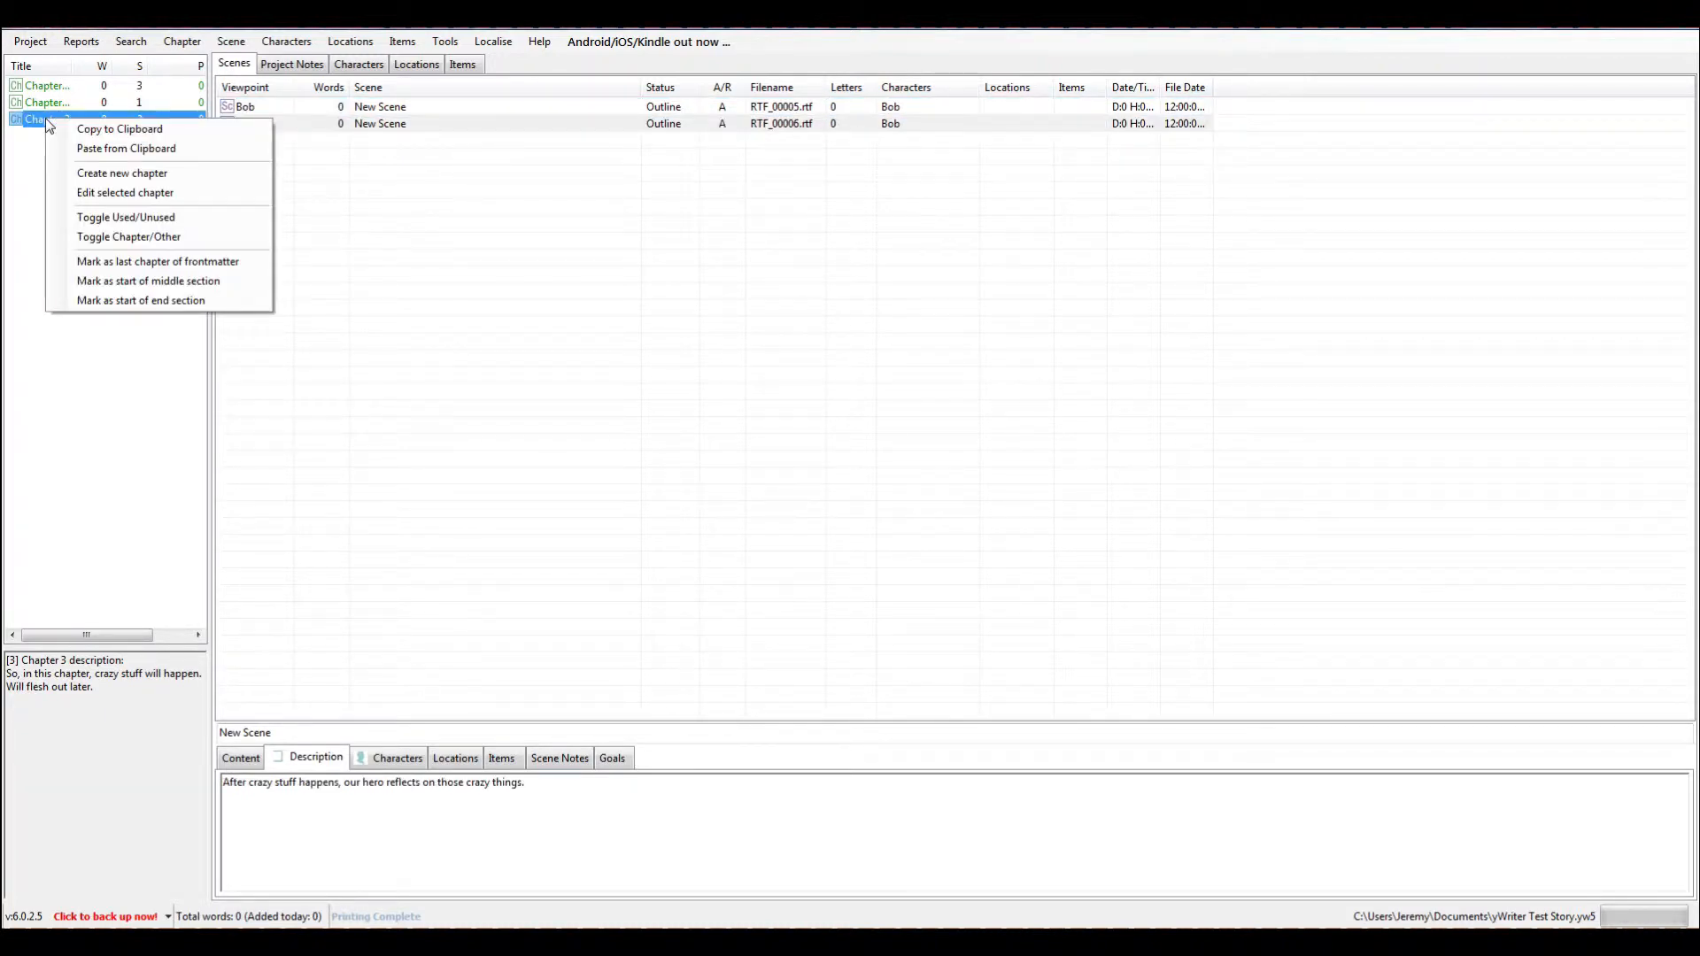
pyautogui.click(130, 195)
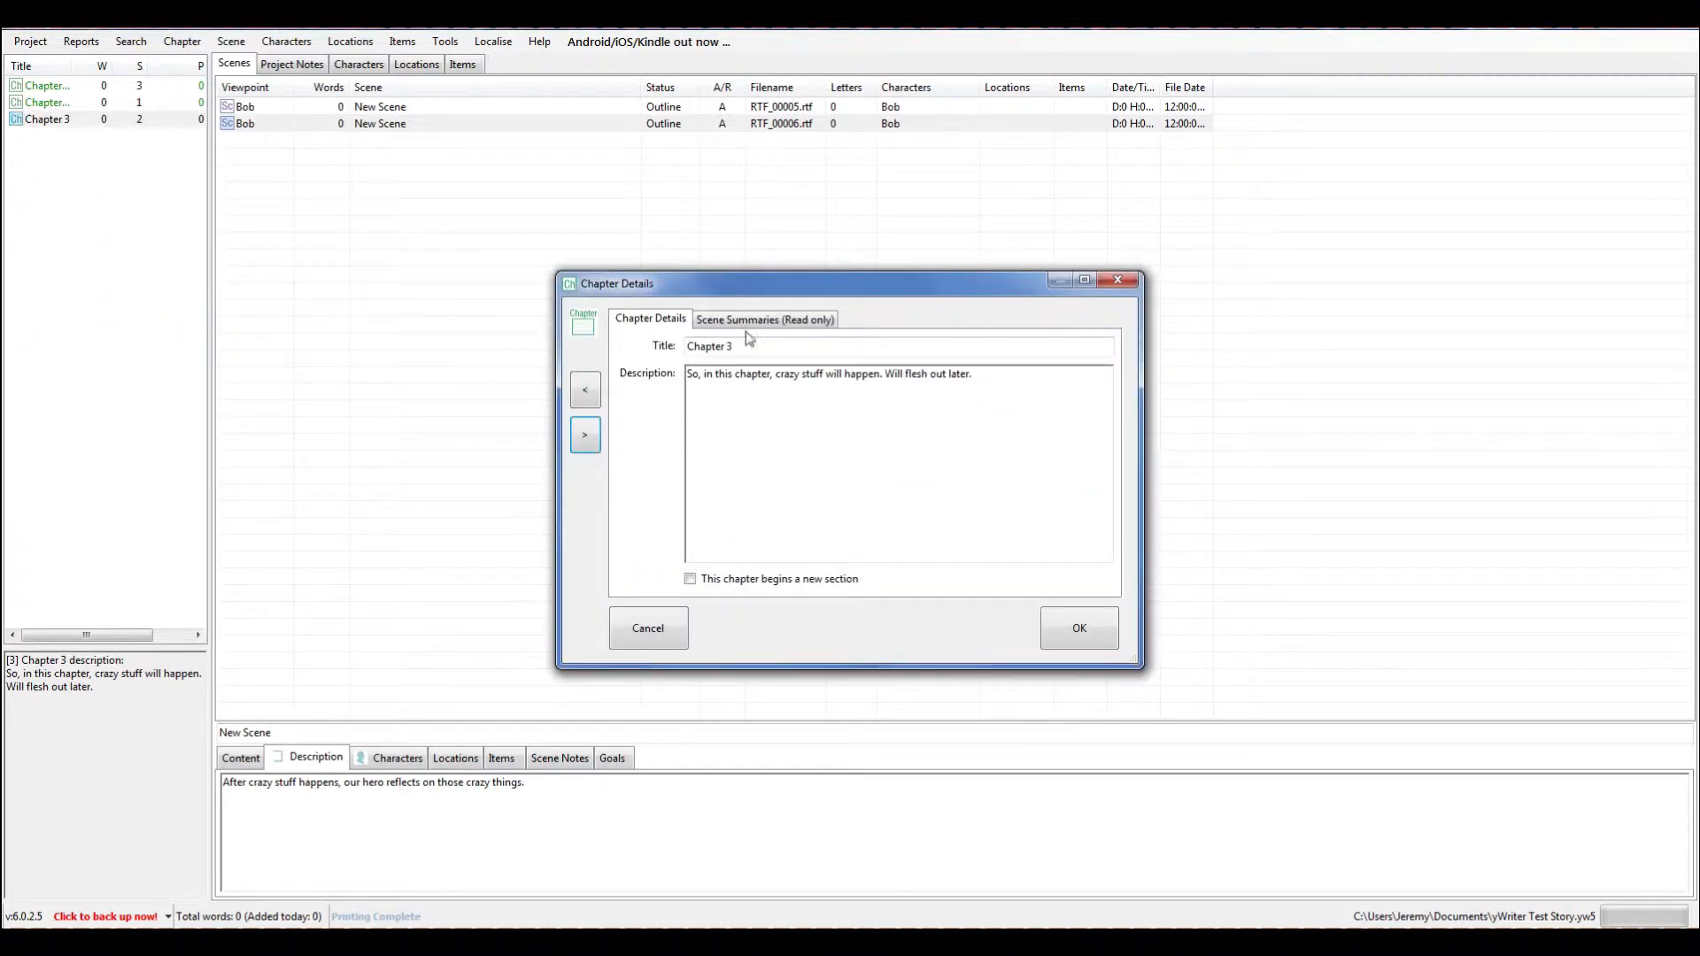
pyautogui.click(751, 321)
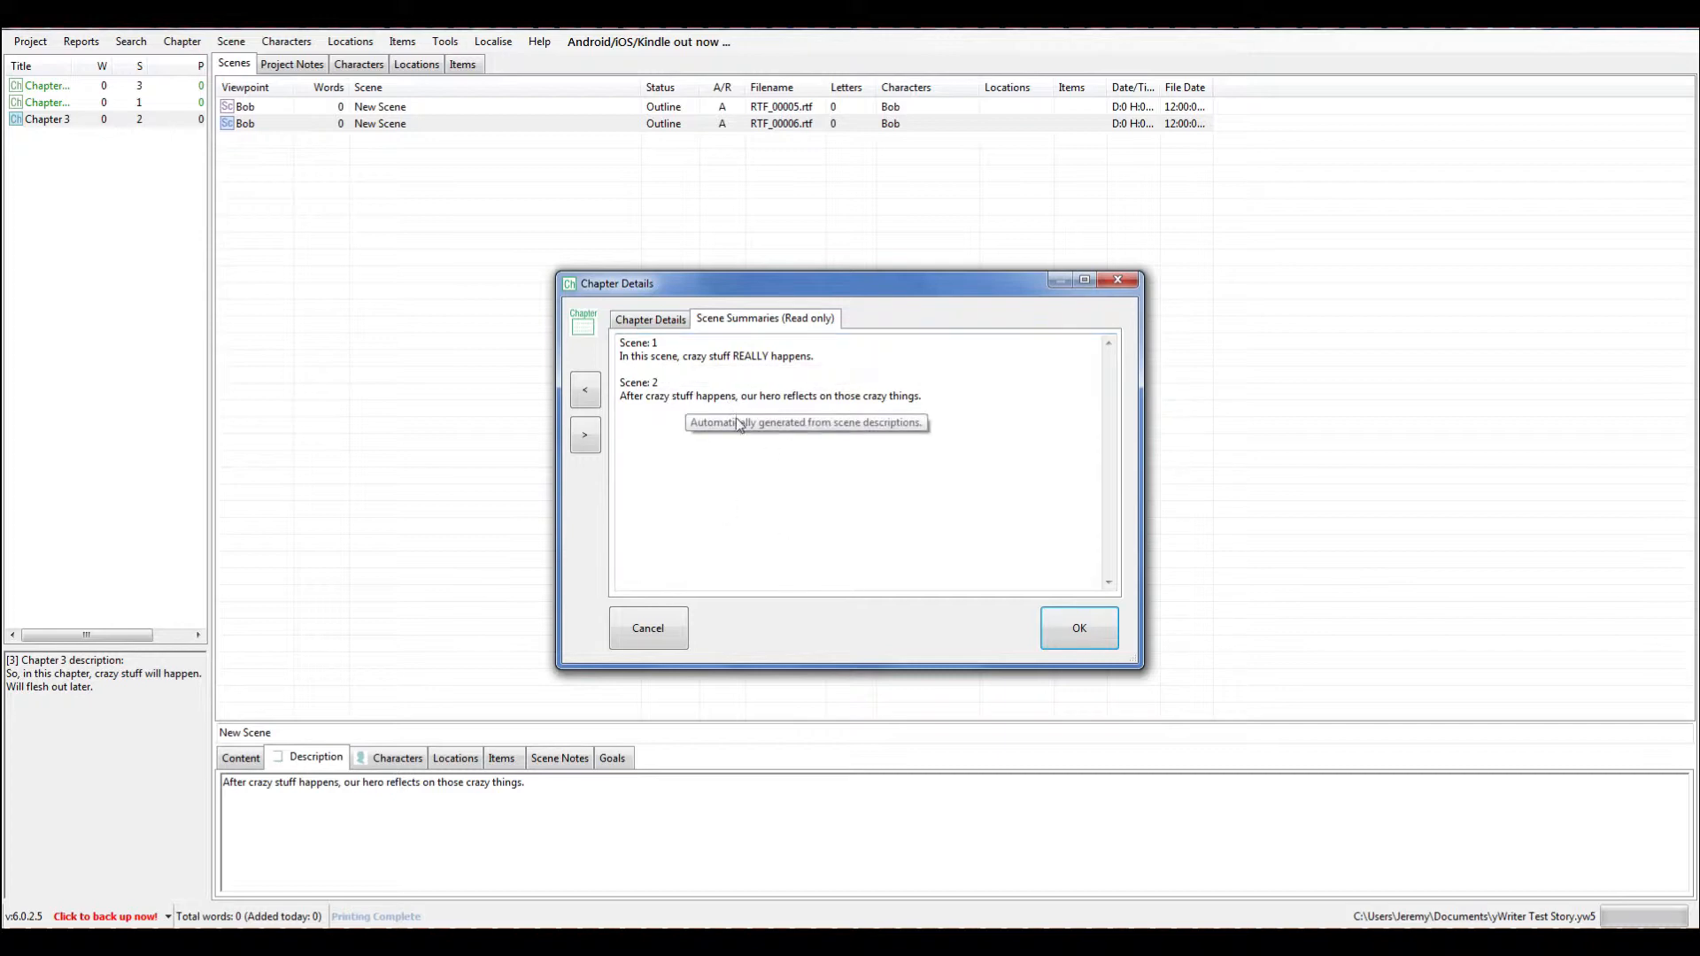
pyautogui.click(1072, 629)
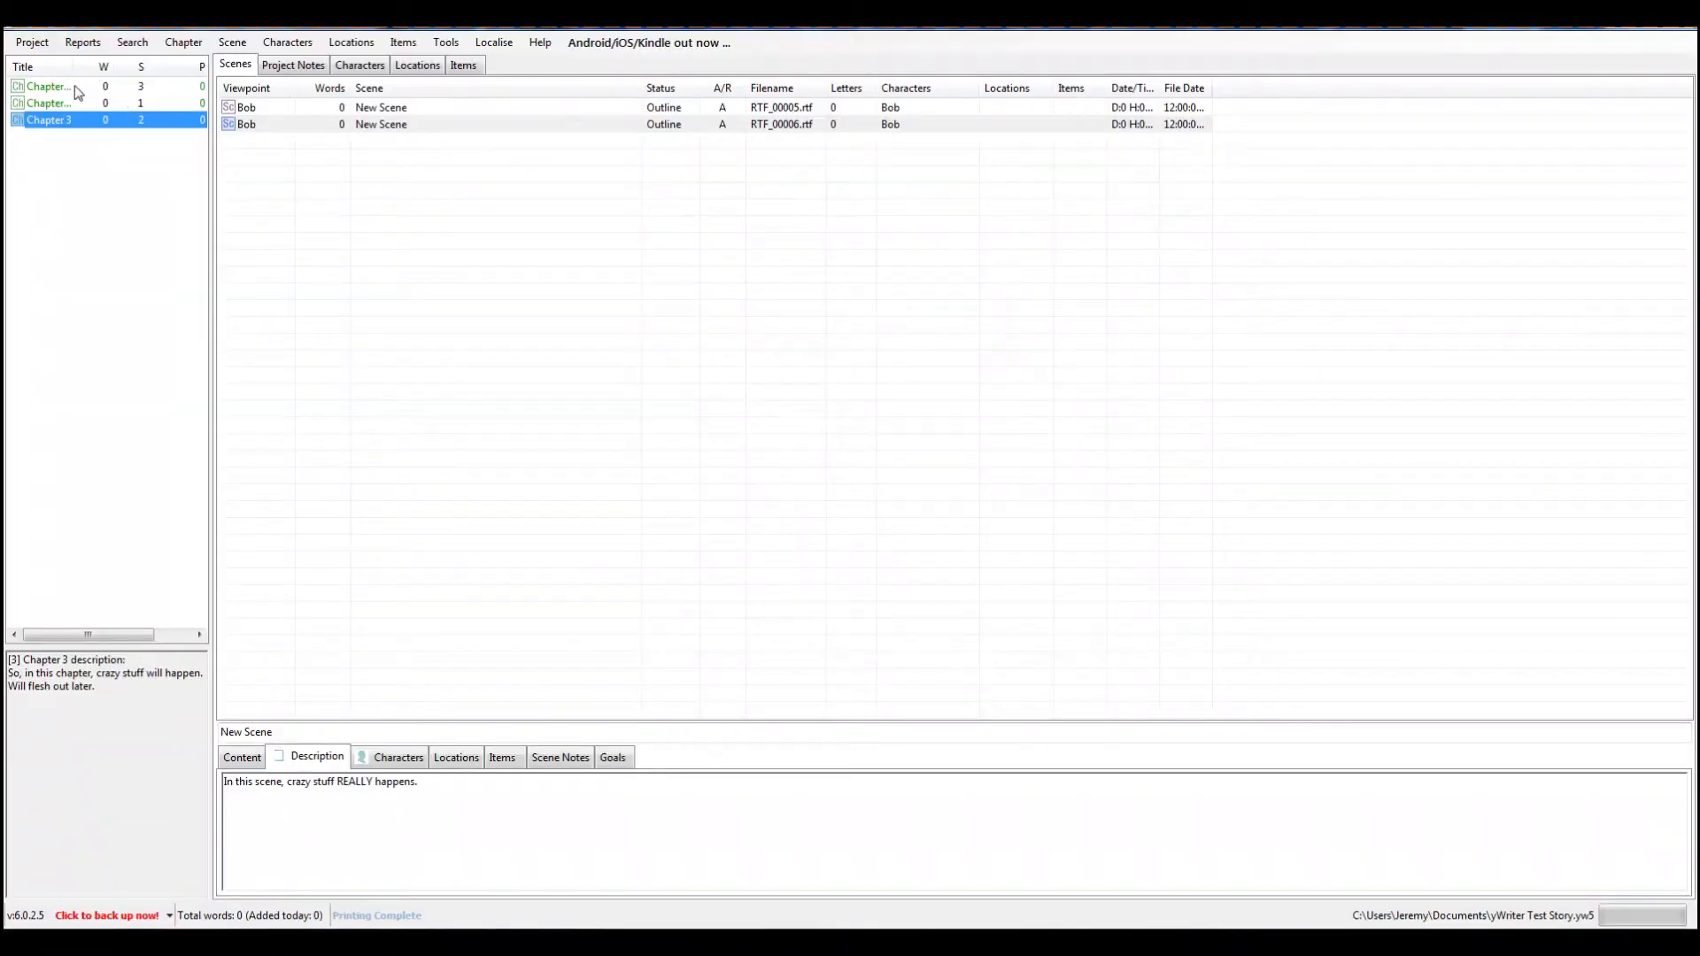
# Open the Chapter One scene "Pop Goes the Waterbed" for editing and review its description and viewpoint character choices.
pyautogui.click(80, 87)
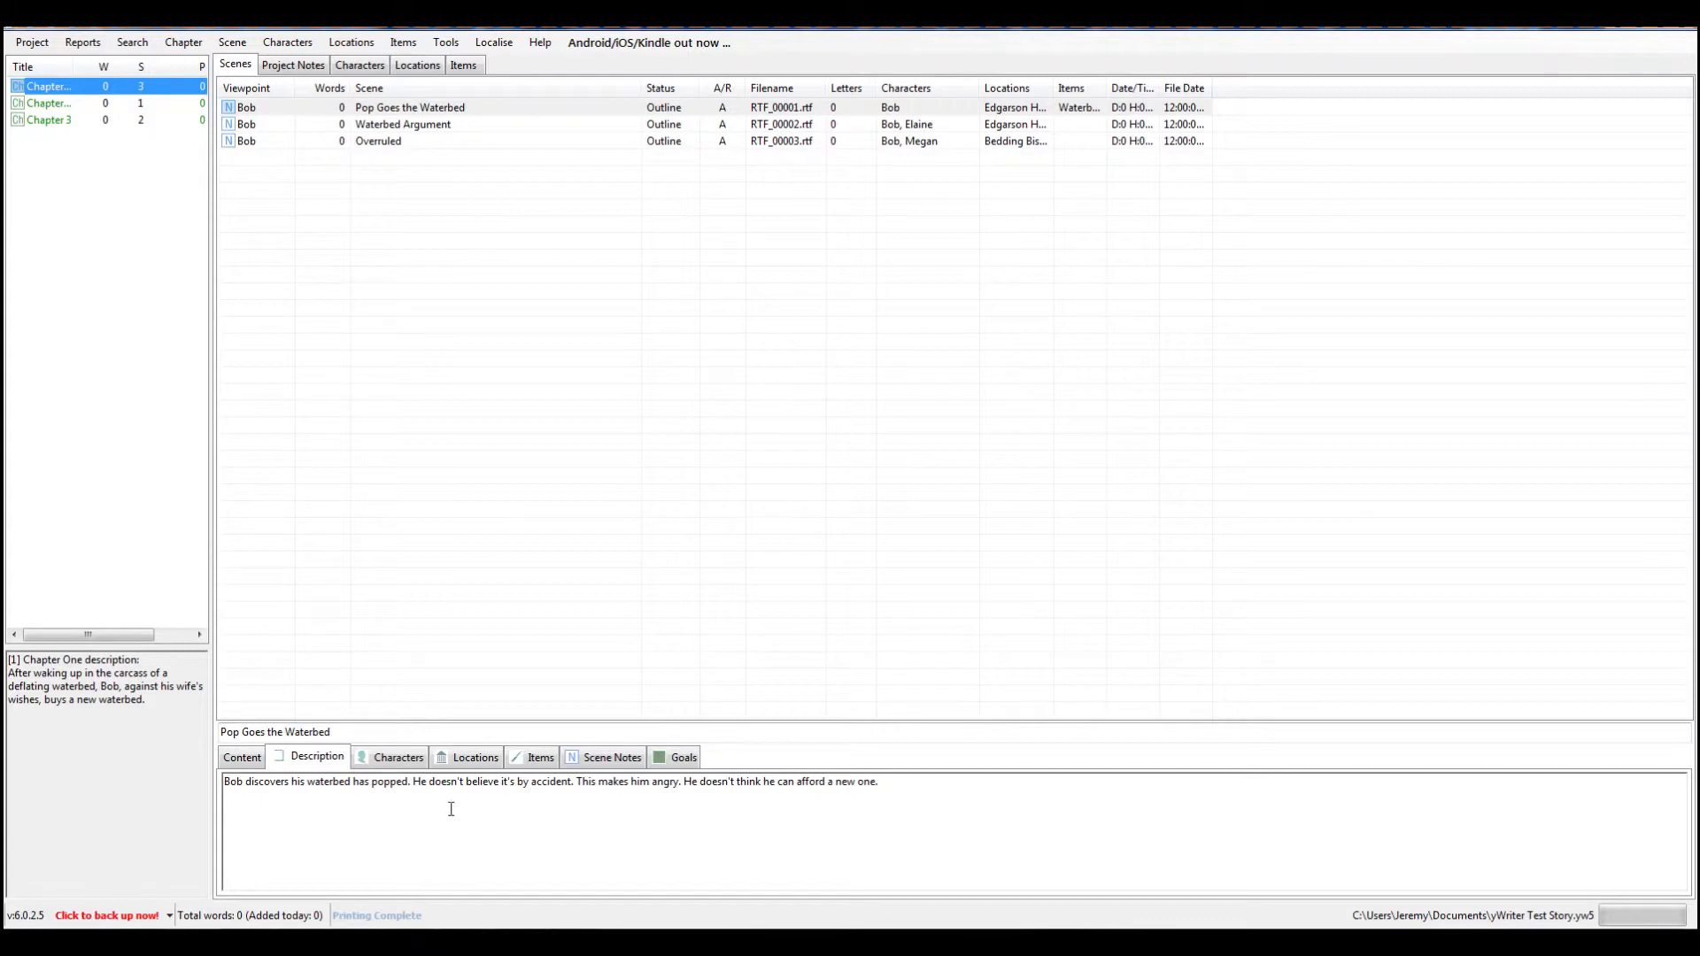
pyautogui.click(390, 110)
pyautogui.rightClick(390, 110)
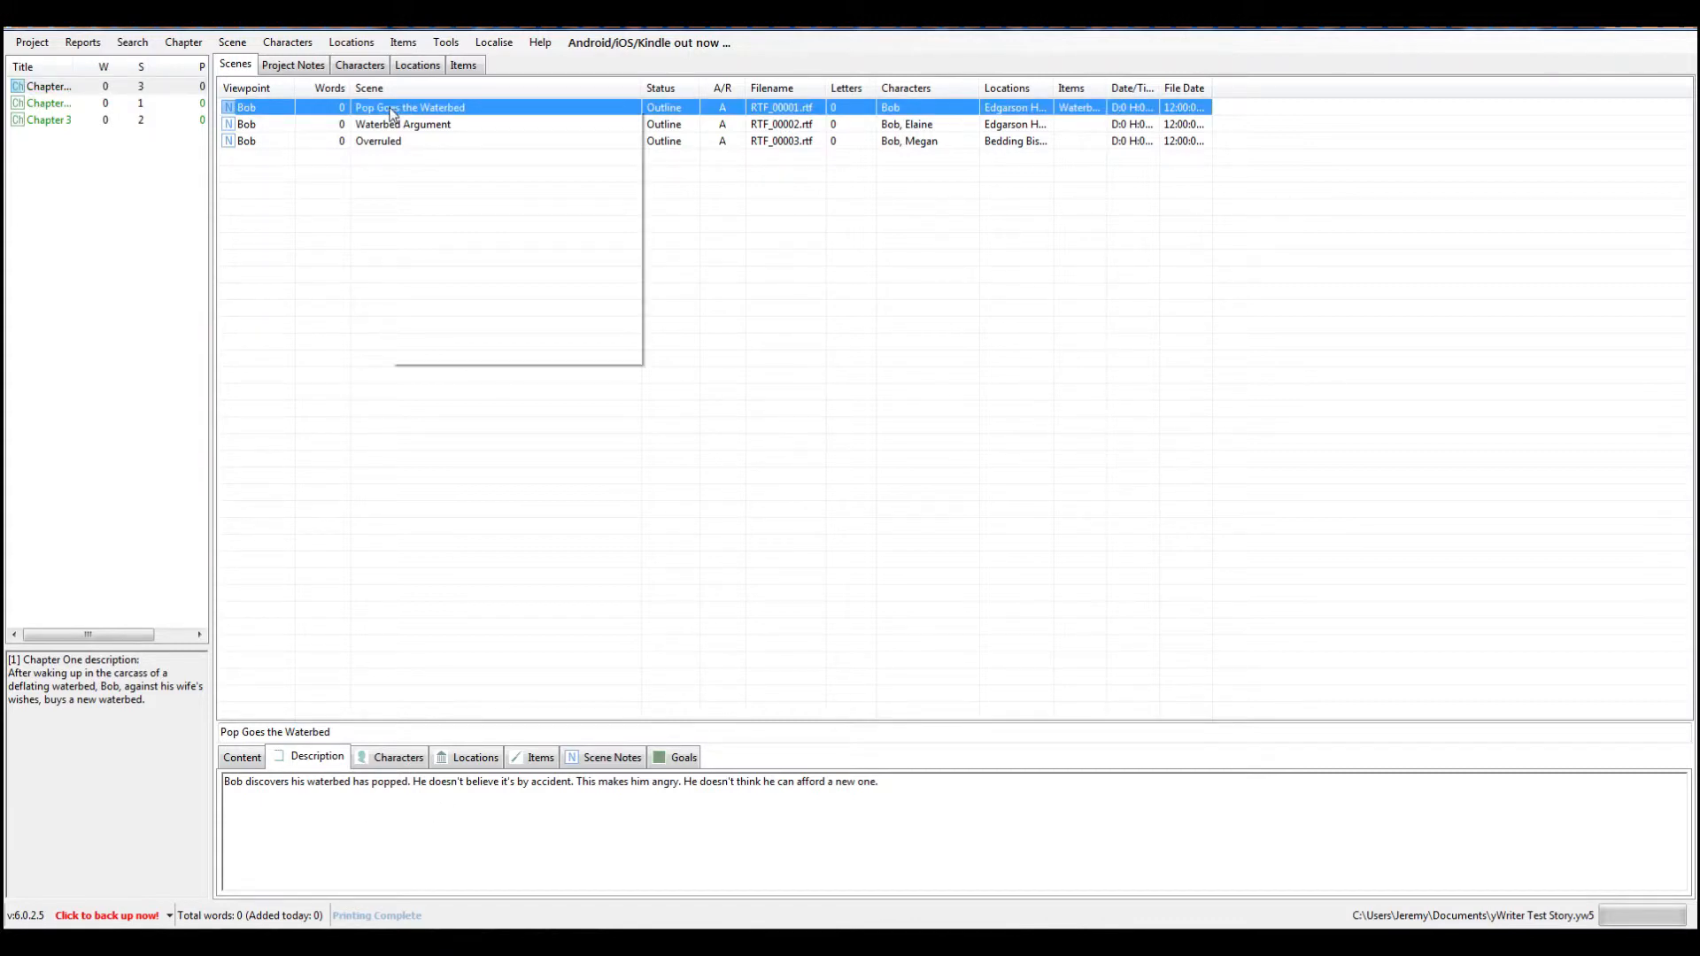
pyautogui.click(488, 138)
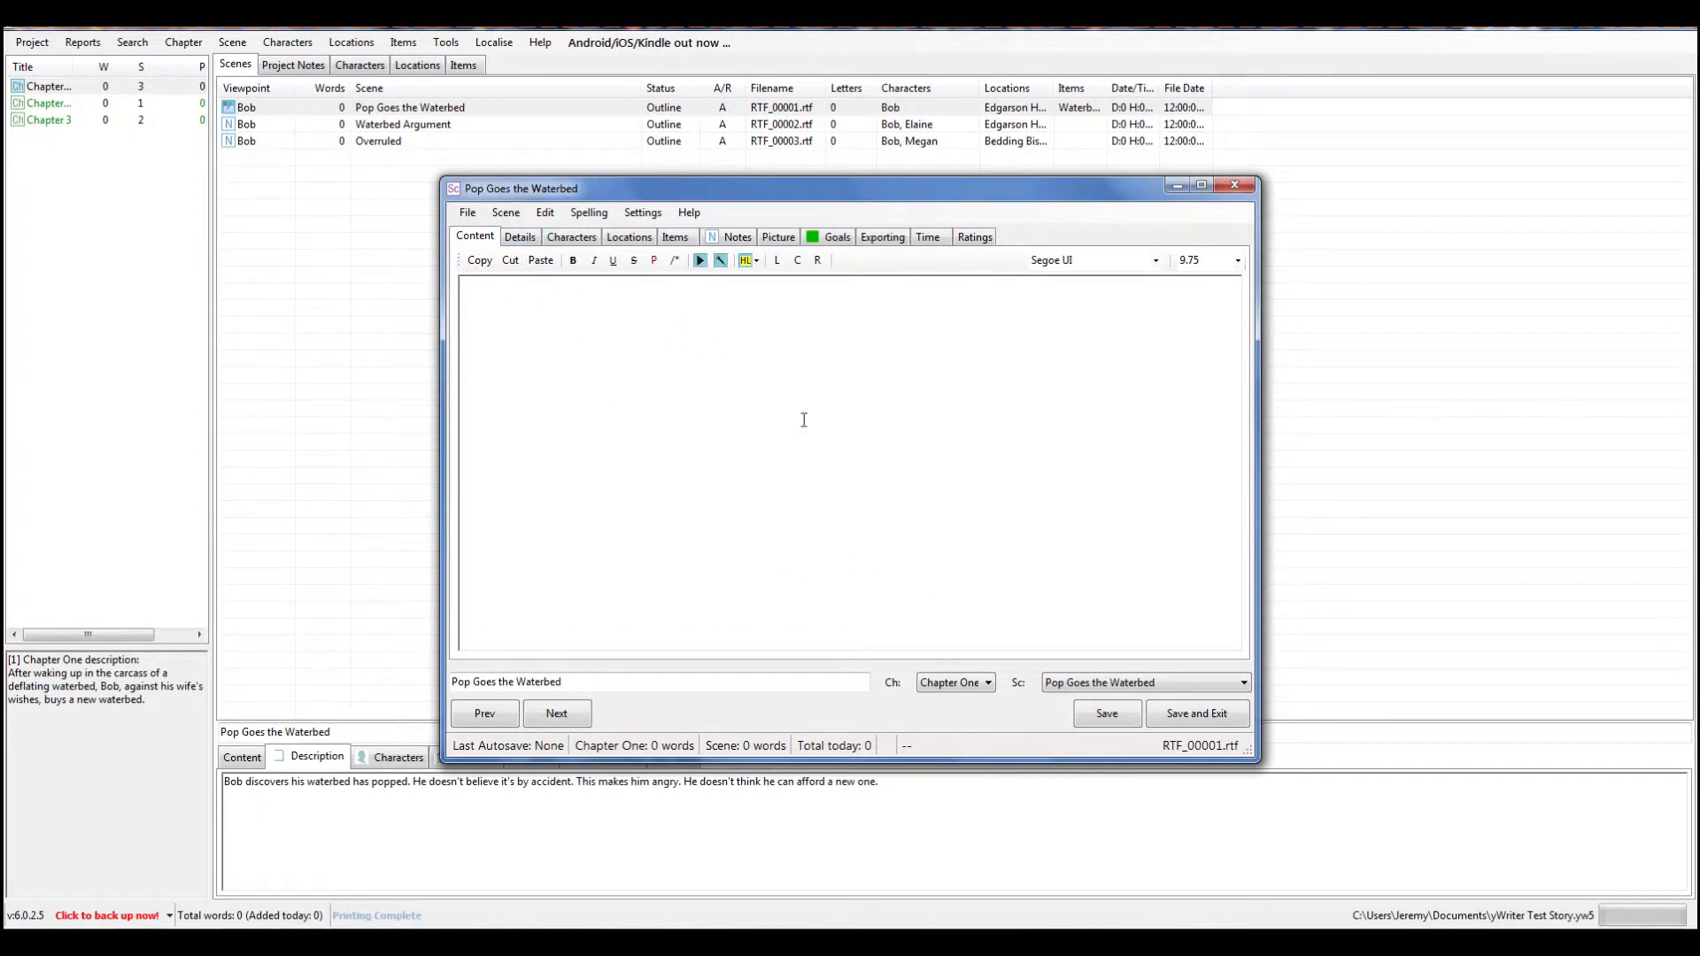
pyautogui.click(520, 239)
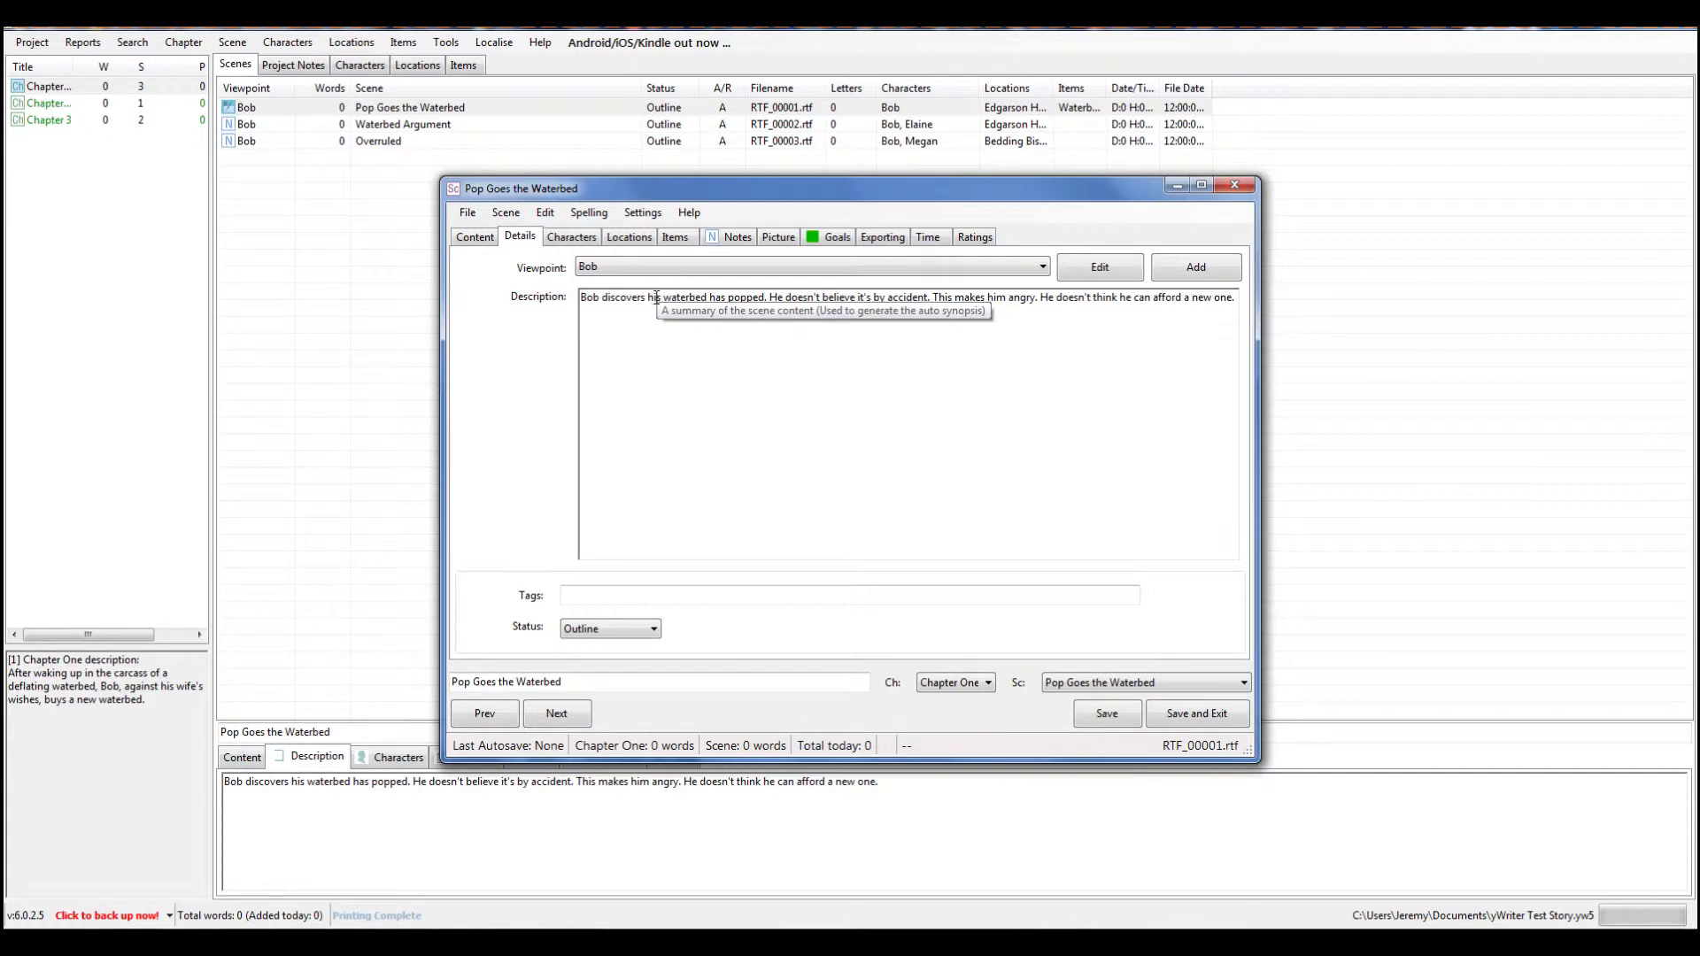
pyautogui.click(1043, 268)
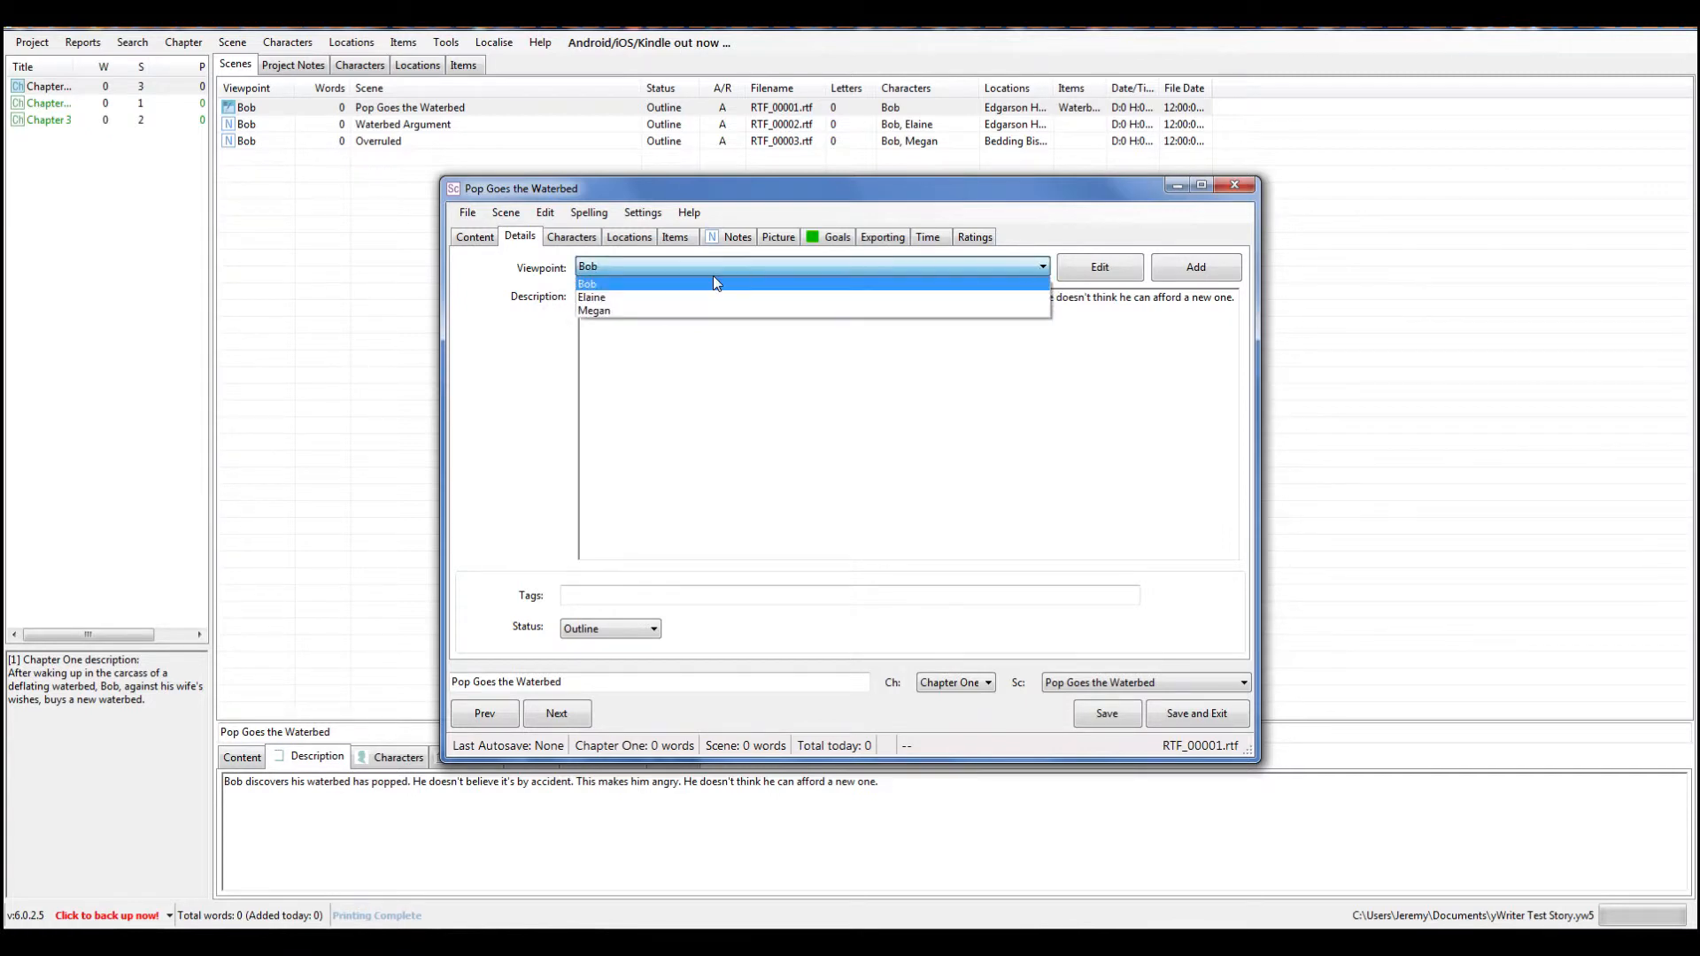
pyautogui.click(634, 284)
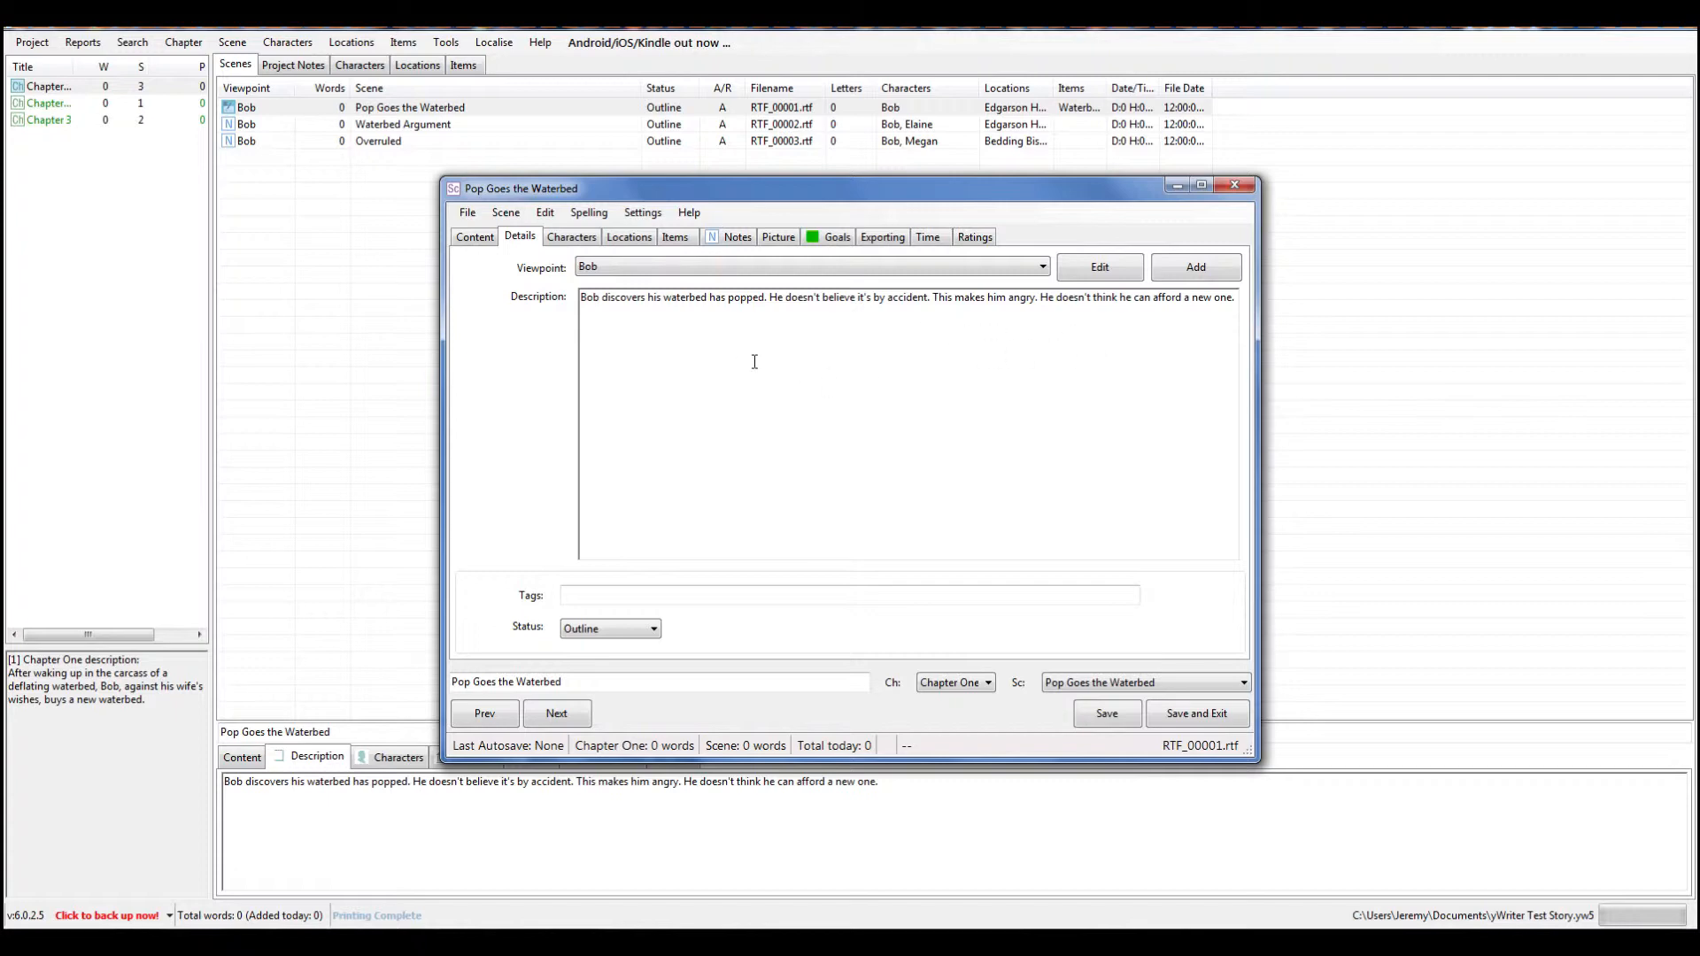
# Review the scene's characters, items, notes, picture, goals, exporting, time and ratings settings, and return to its content.
pyautogui.click(569, 239)
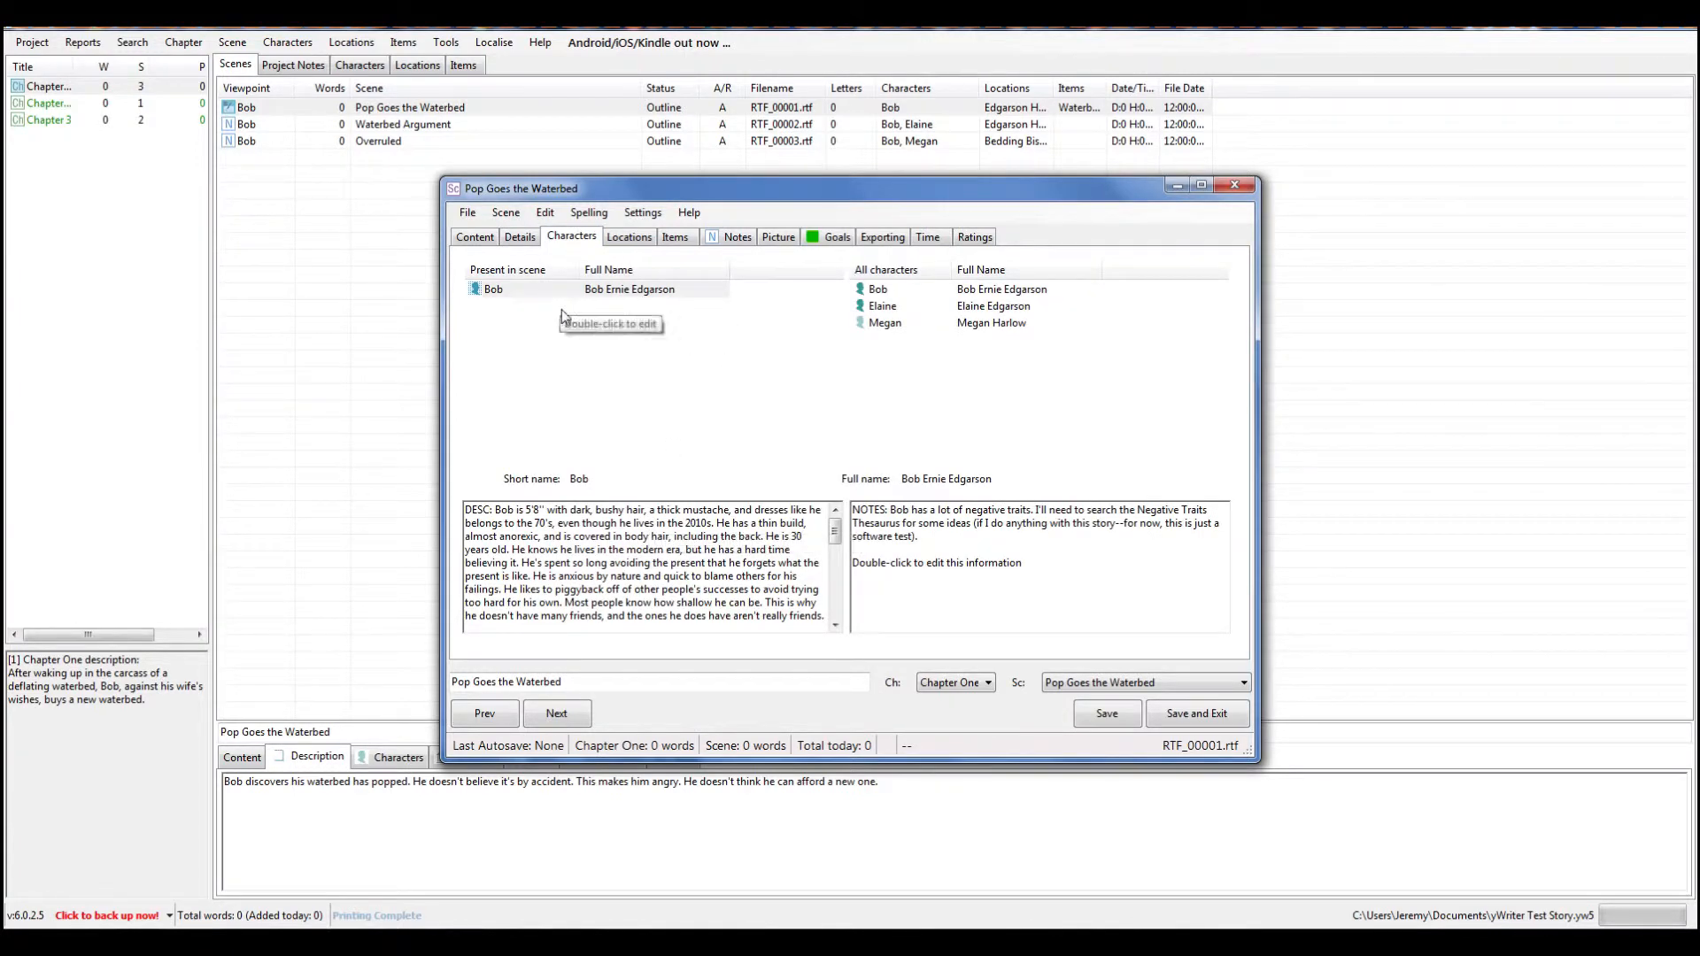
pyautogui.click(674, 237)
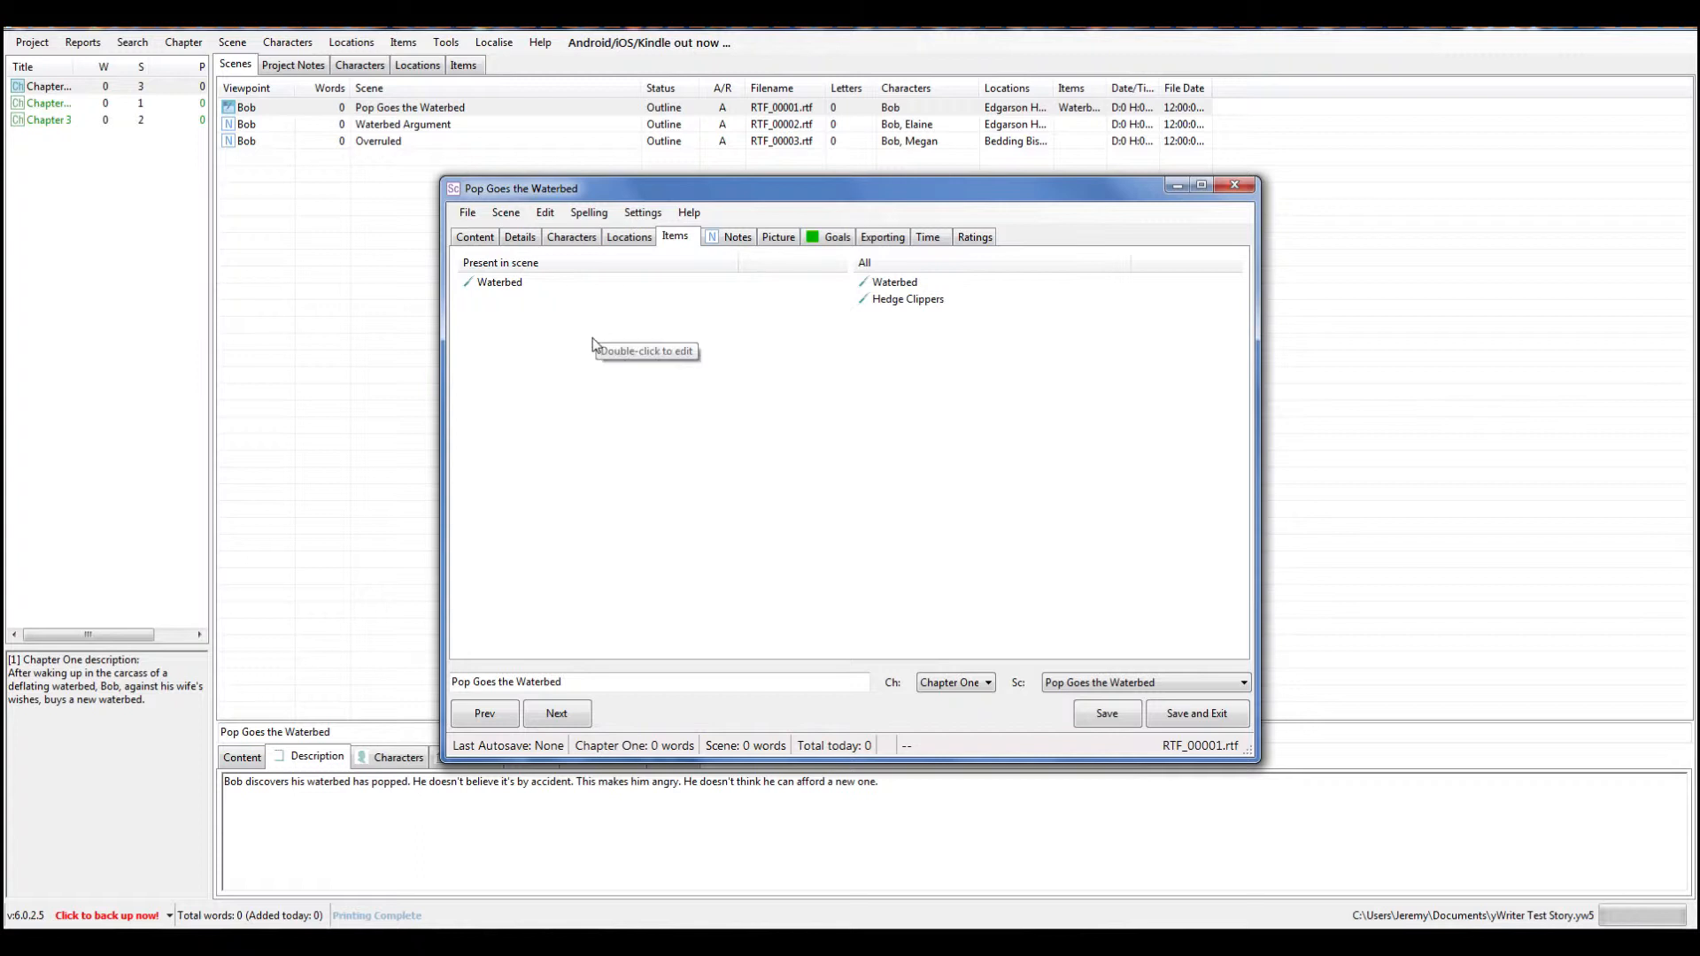
pyautogui.click(731, 239)
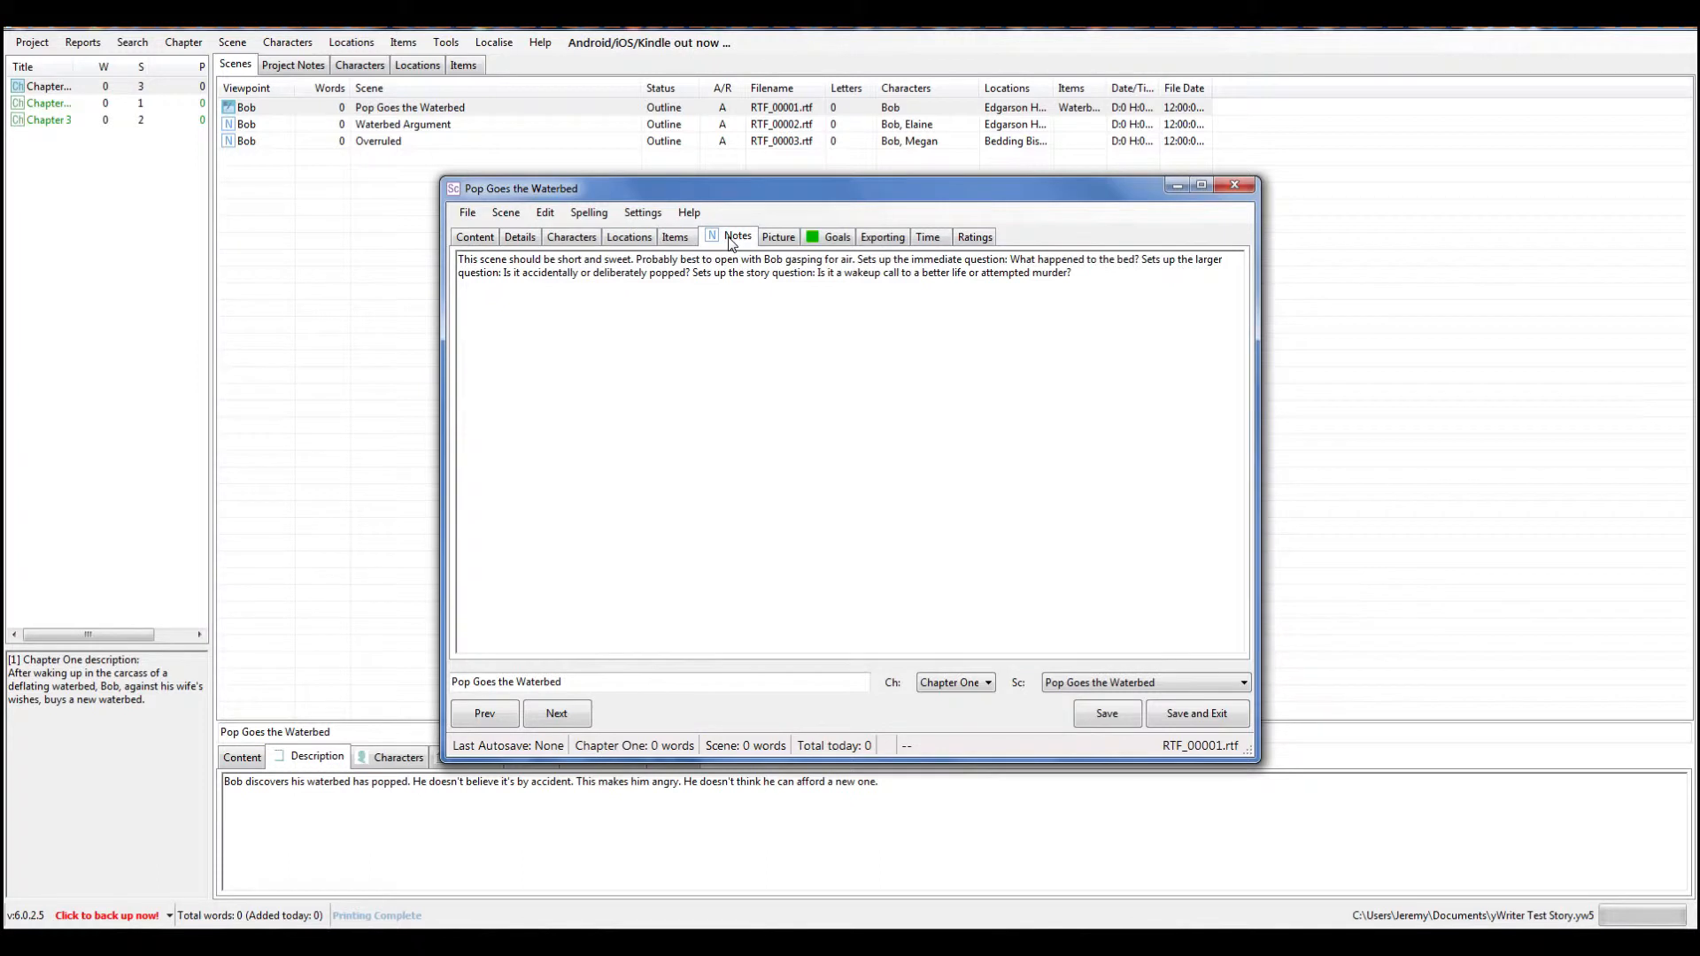
pyautogui.click(769, 239)
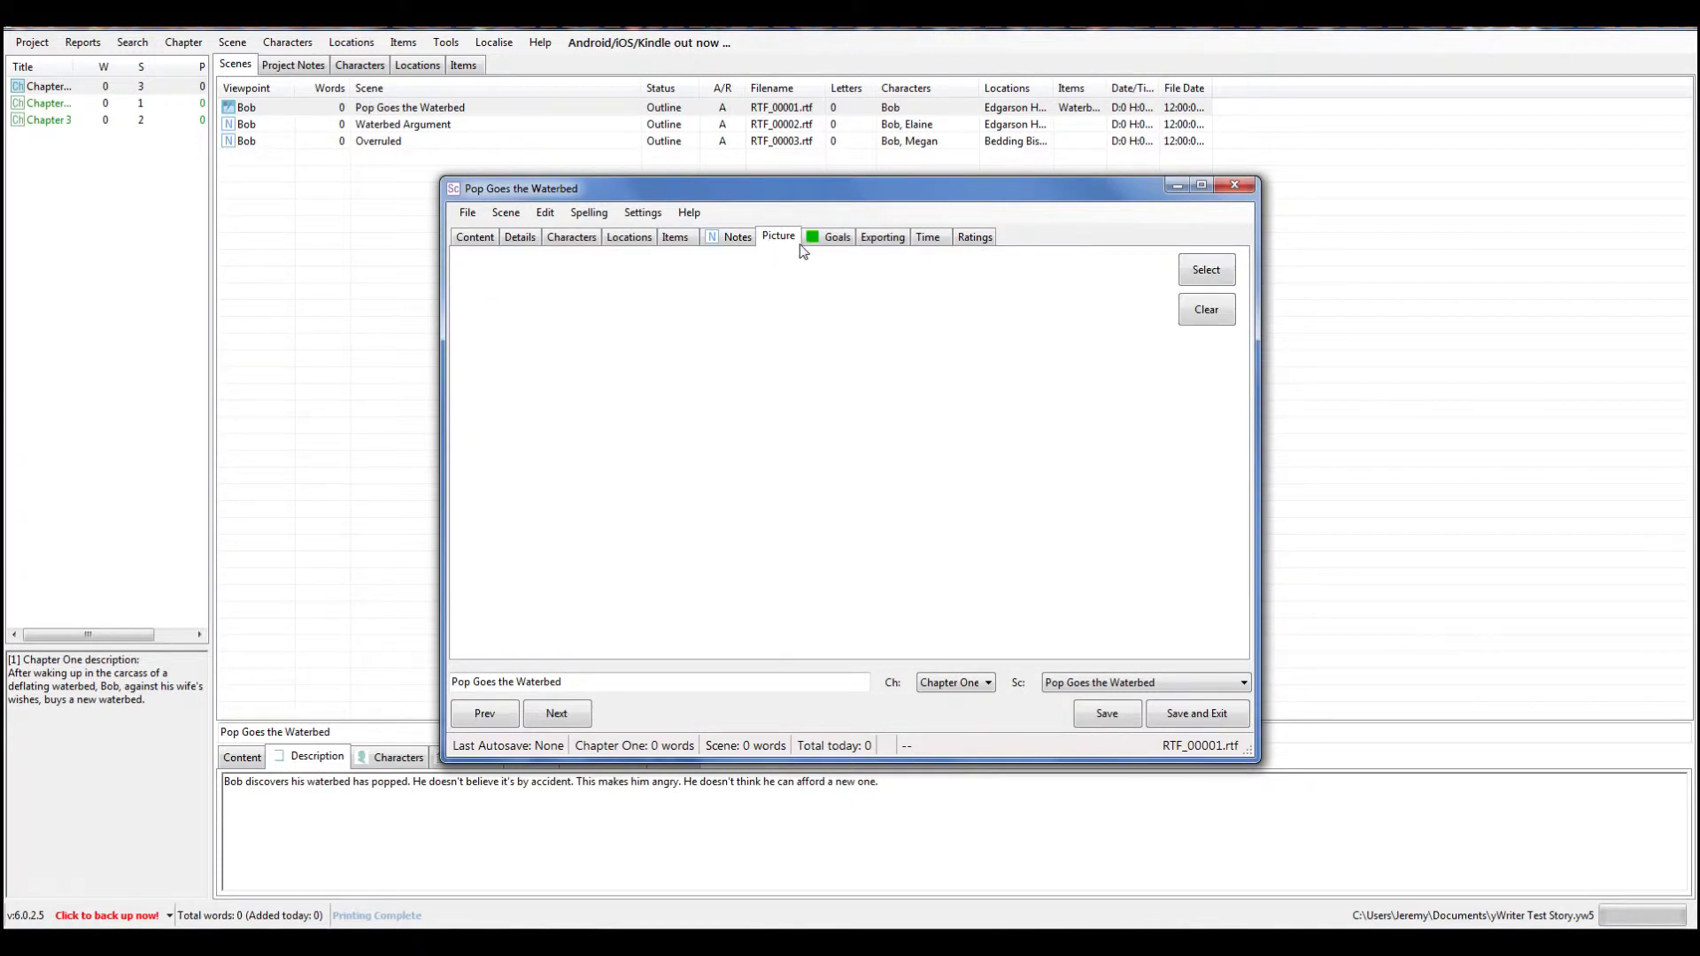
pyautogui.click(825, 239)
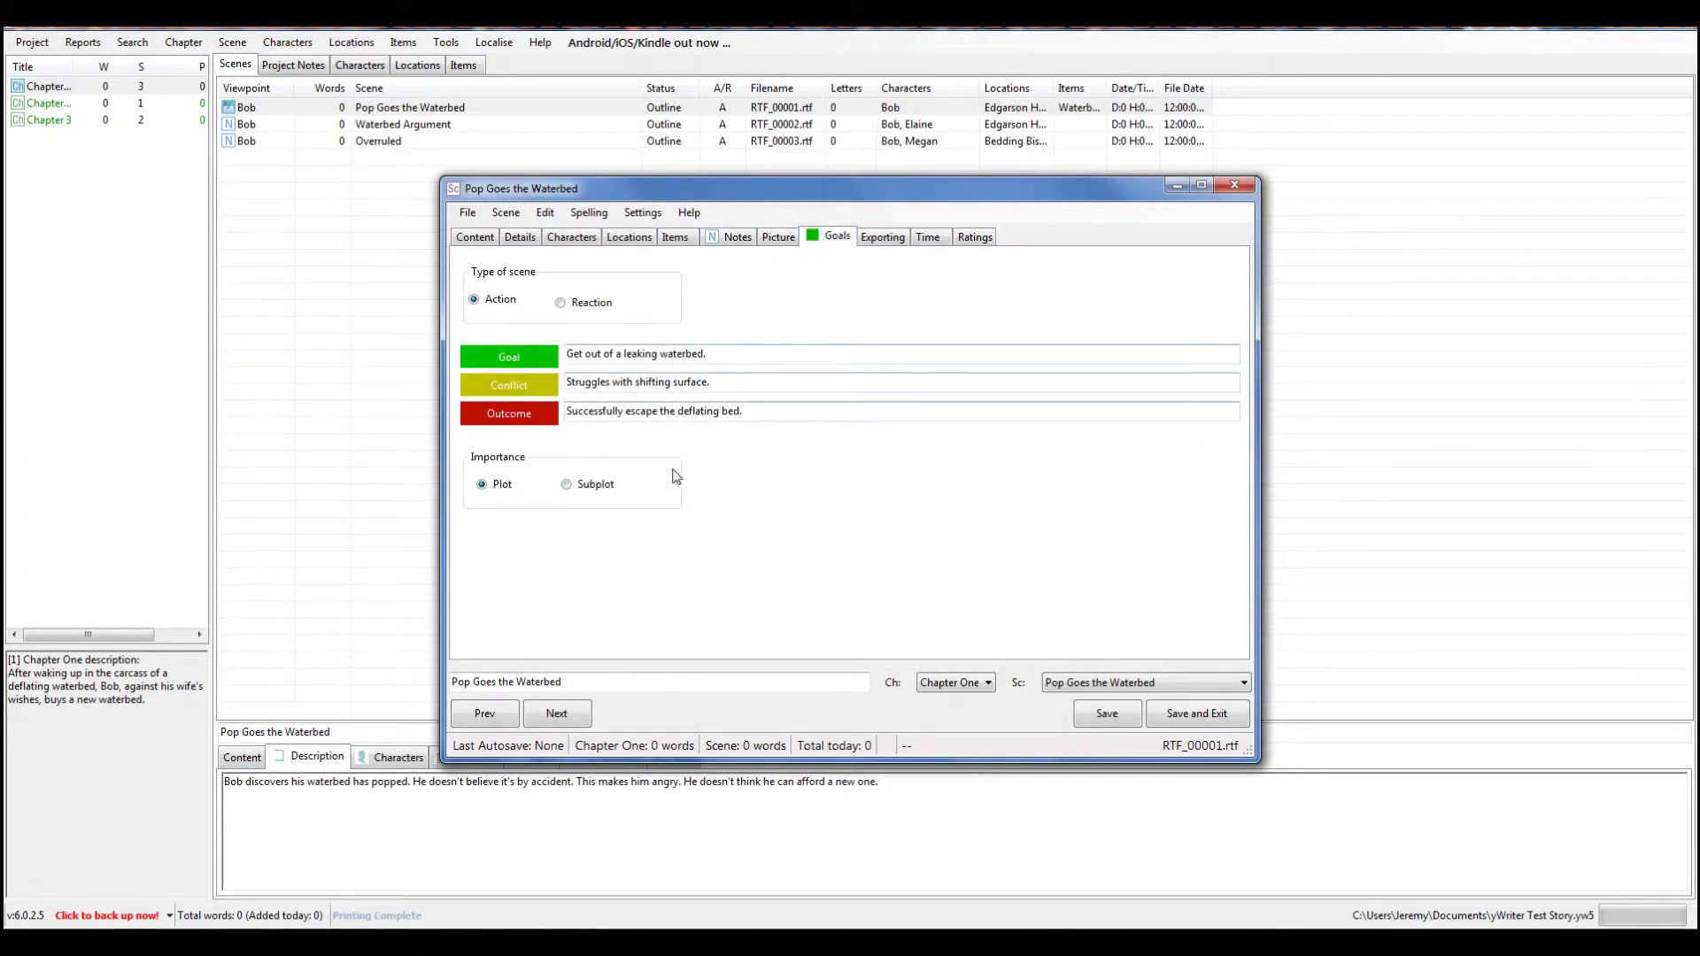
pyautogui.click(896, 238)
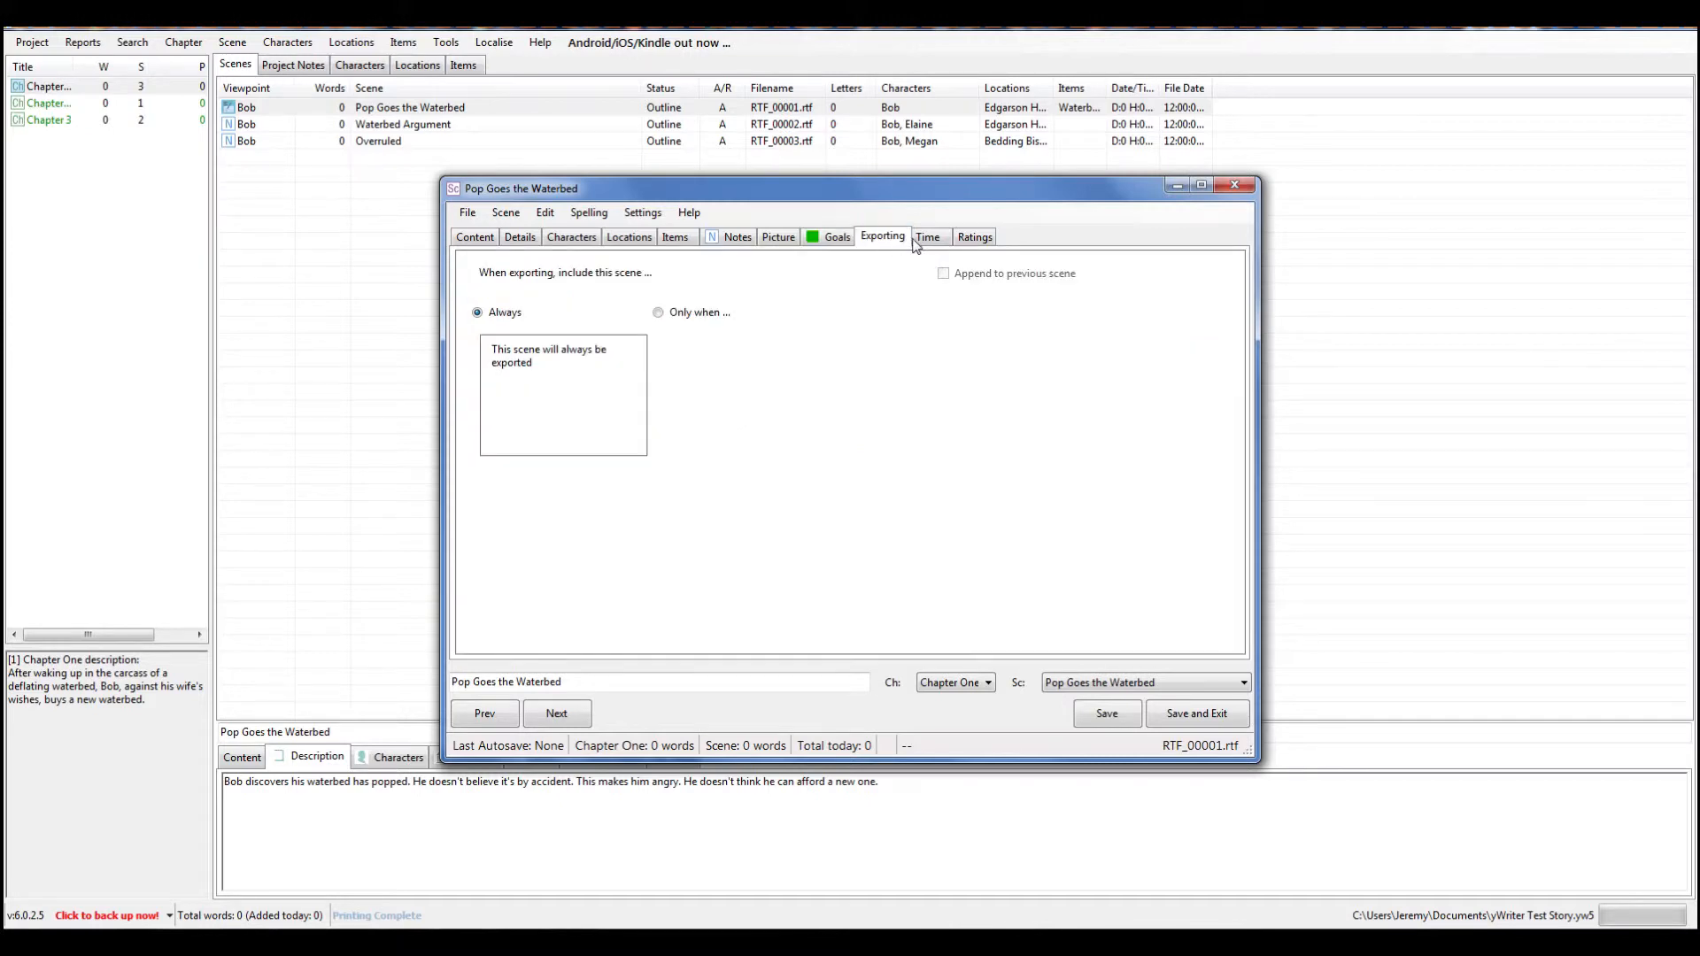
pyautogui.click(926, 237)
pyautogui.click(963, 241)
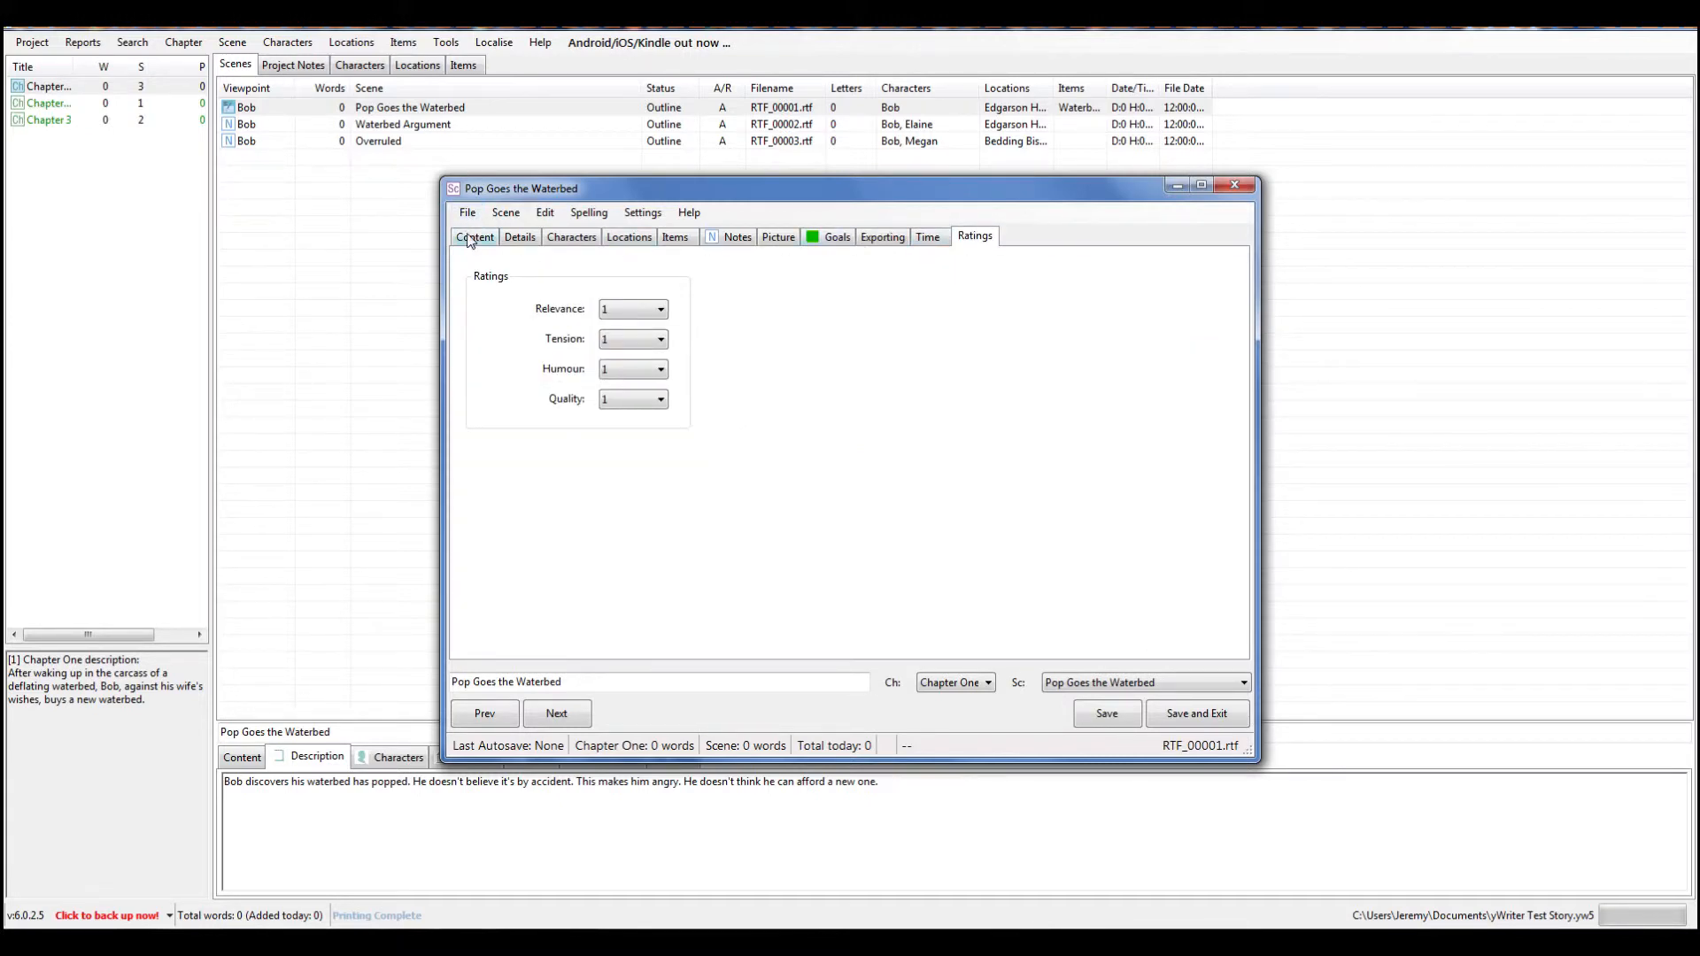
pyautogui.click(469, 239)
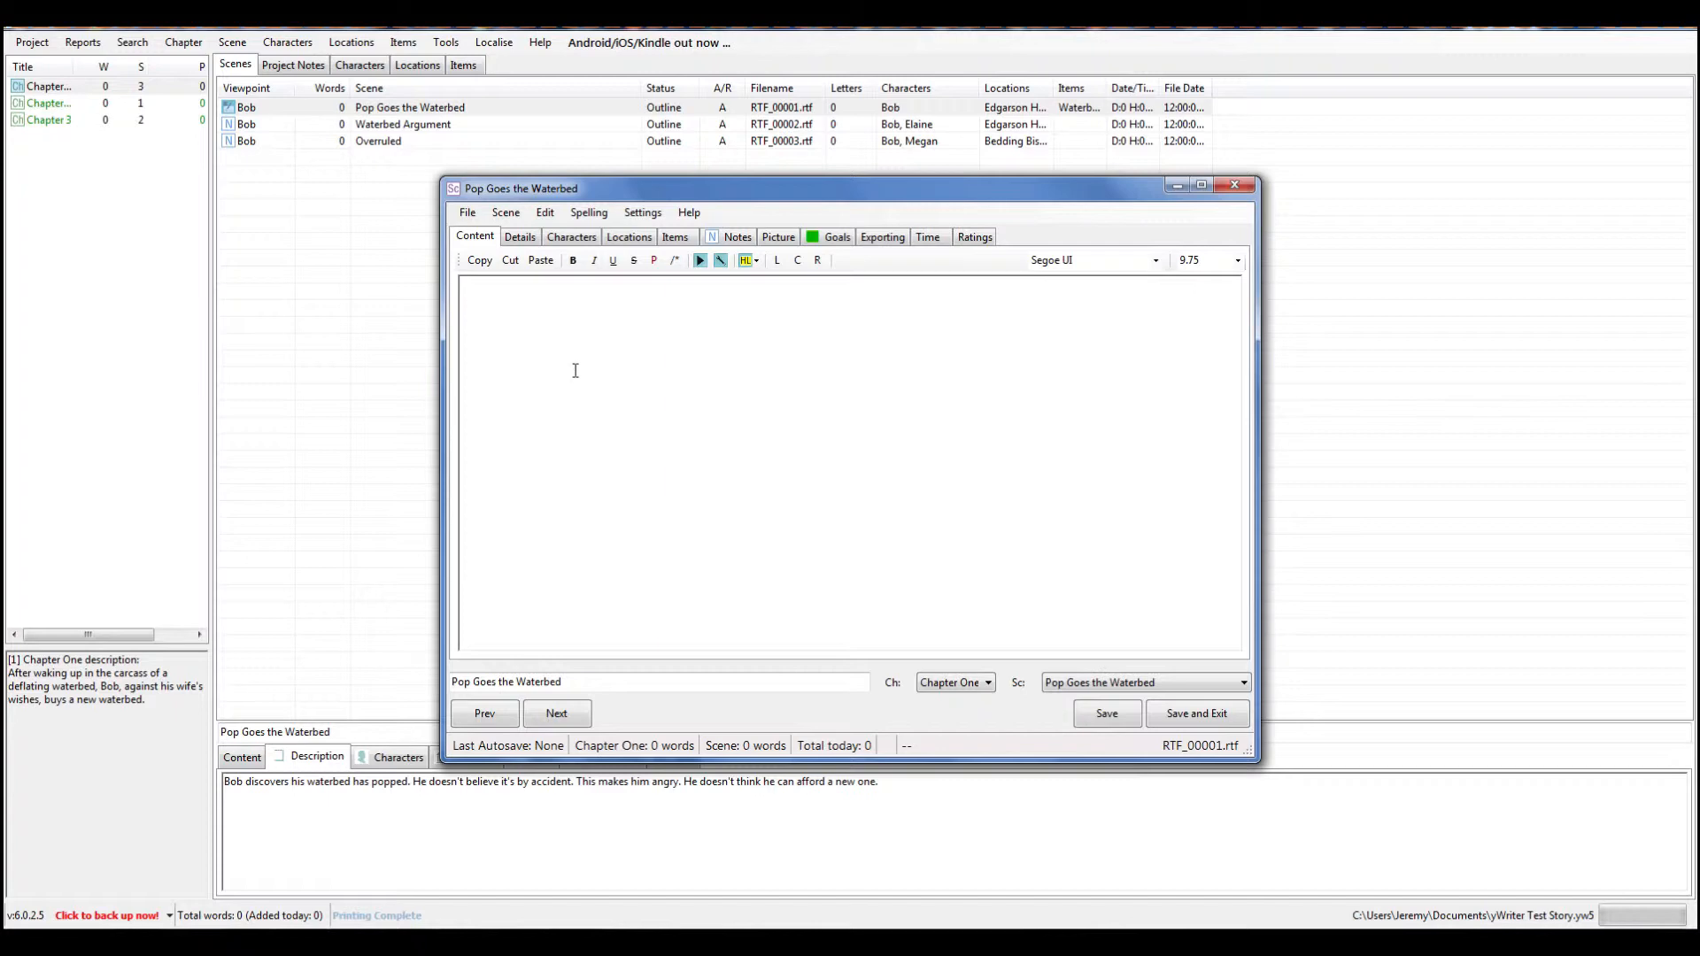
# Read the description of the character present in the scene, open the character's bio, and close it without changes.
pyautogui.click(520, 237)
pyautogui.click(586, 242)
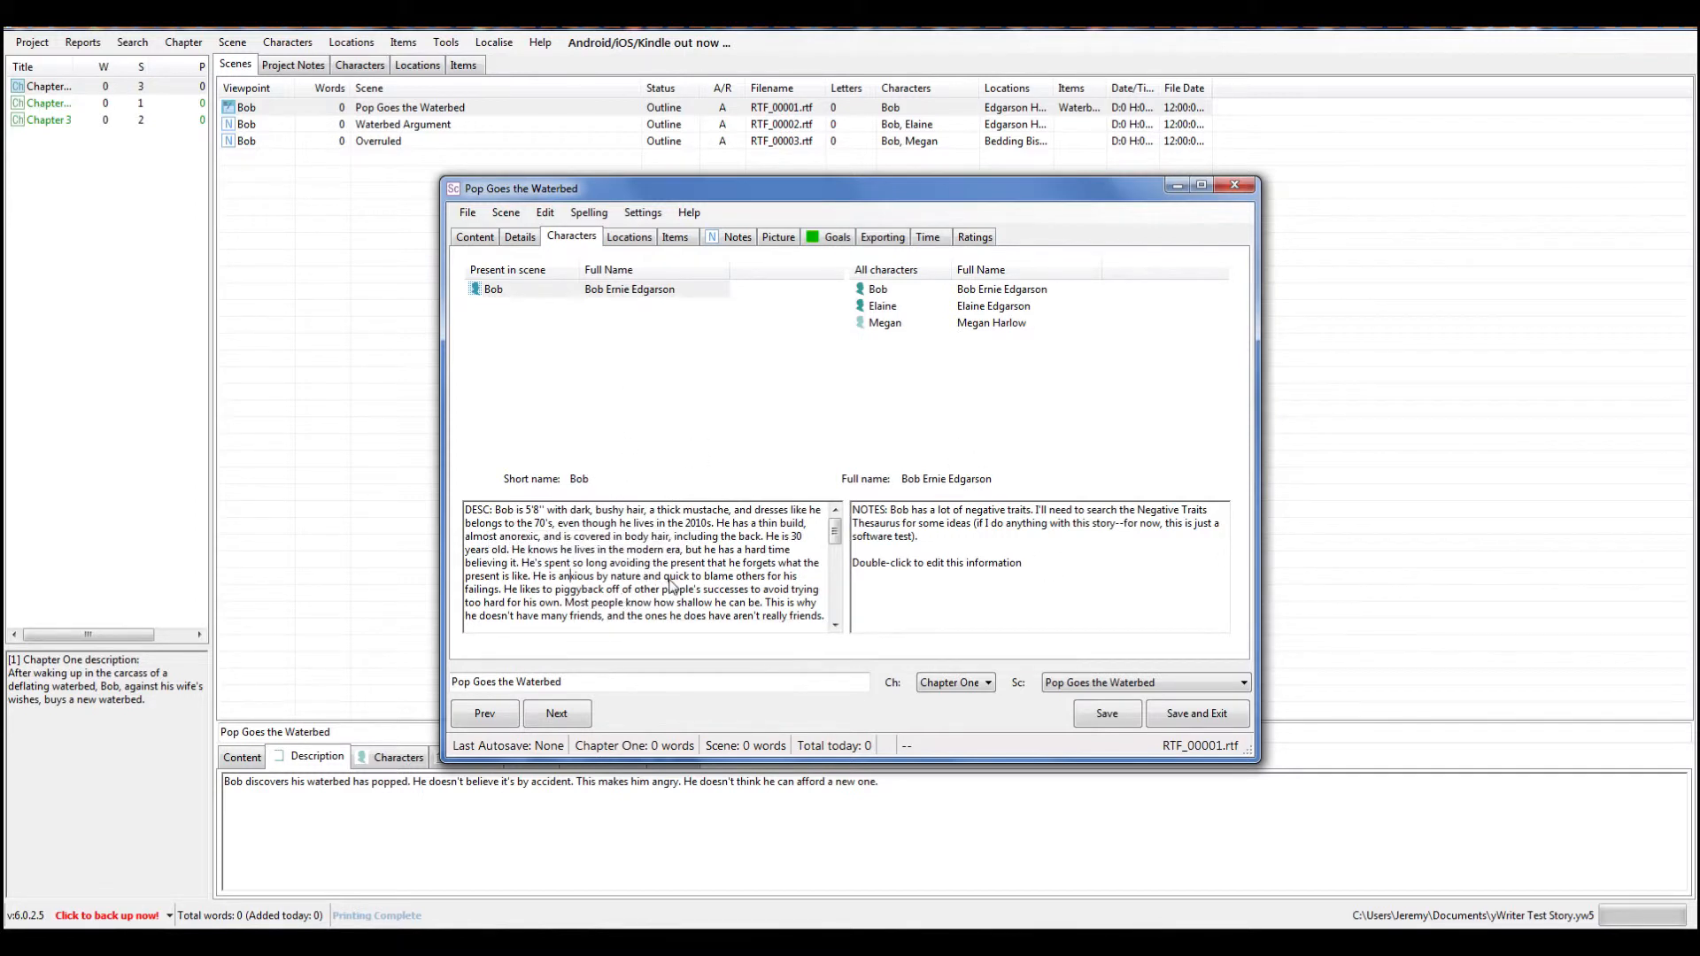
pyautogui.scroll(-10, 670, 586)
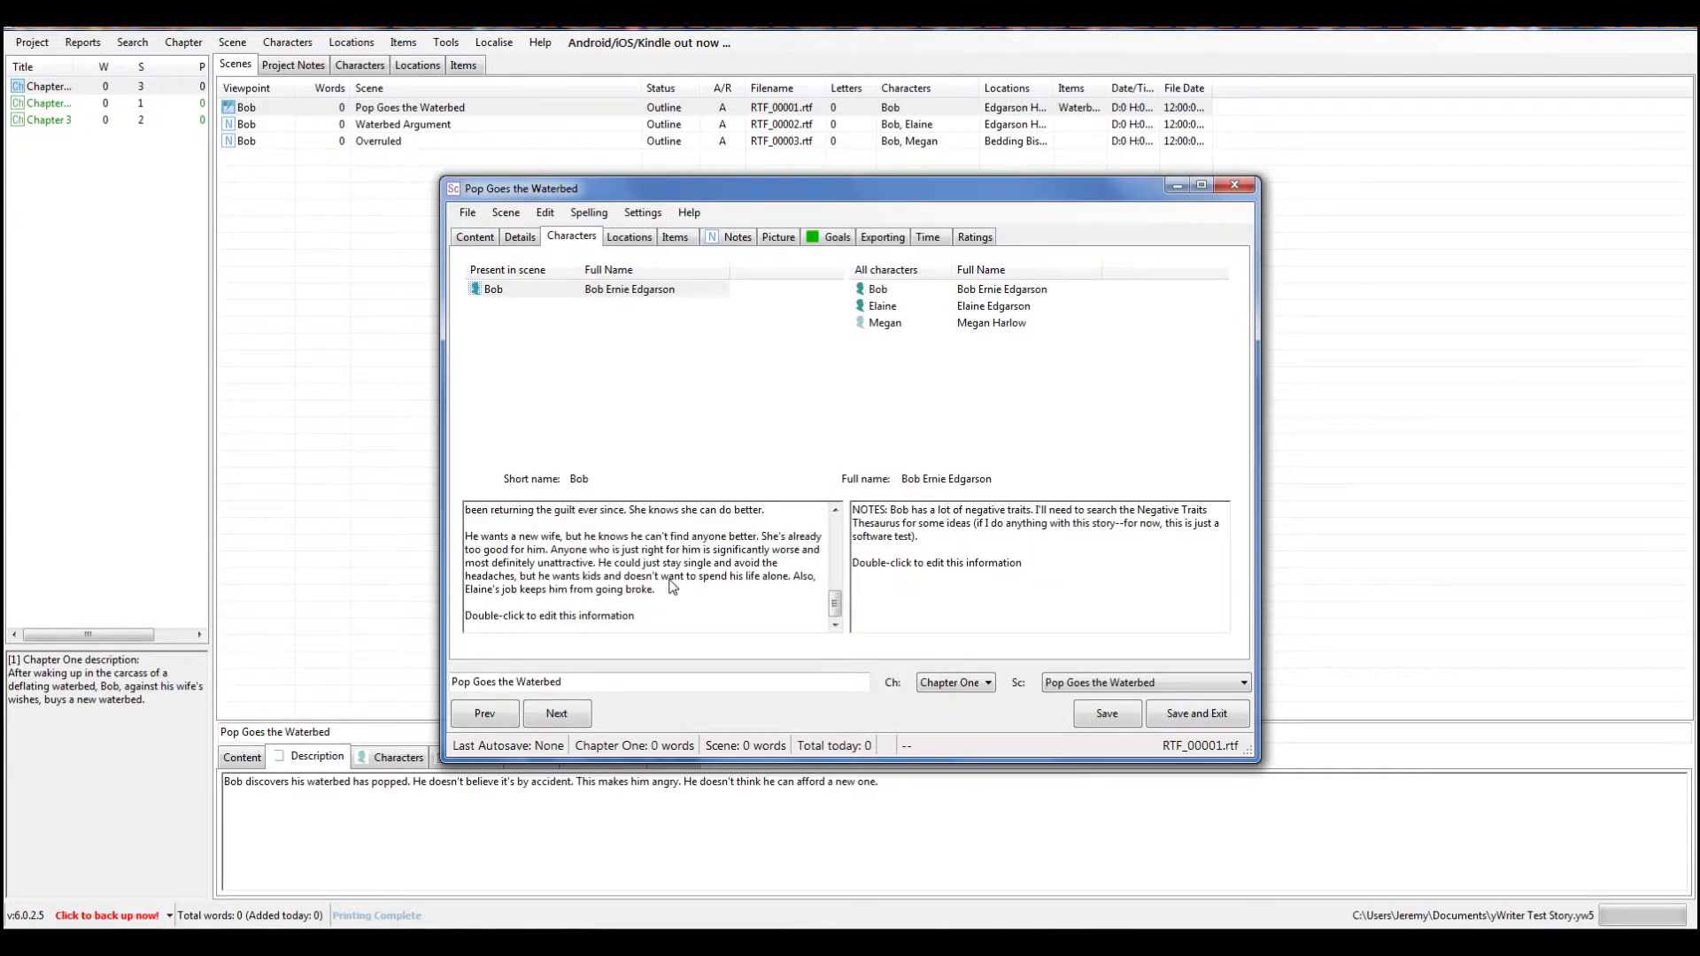
pyautogui.doubleClick(606, 573)
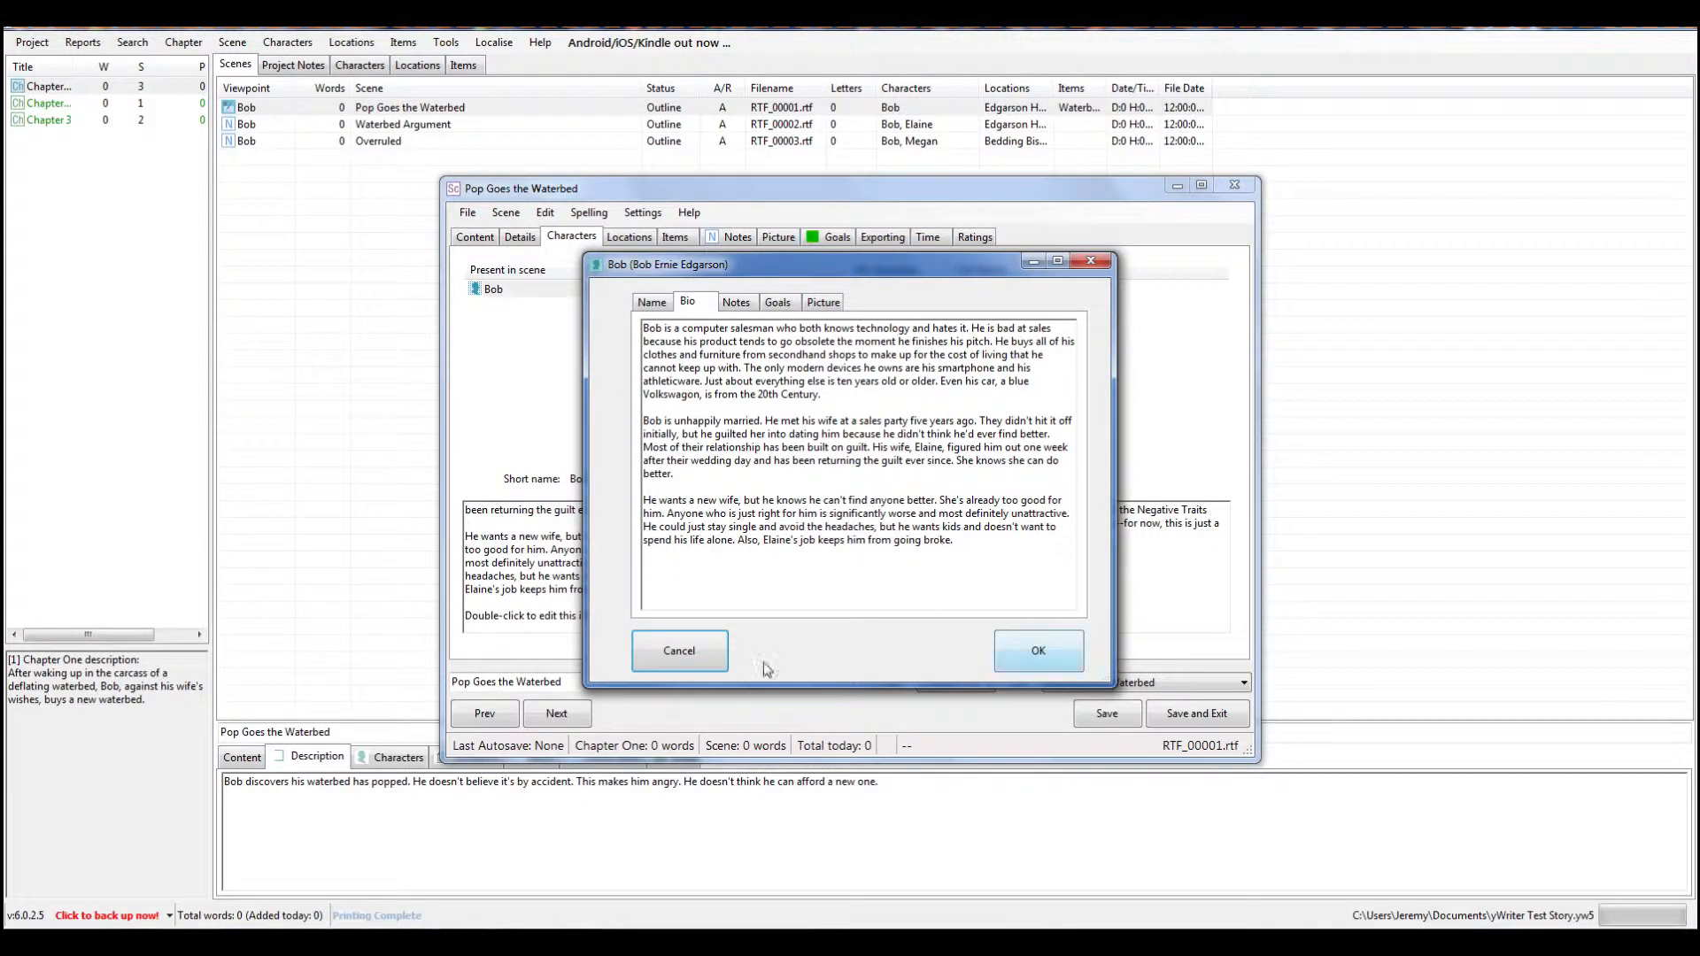
pyautogui.click(695, 666)
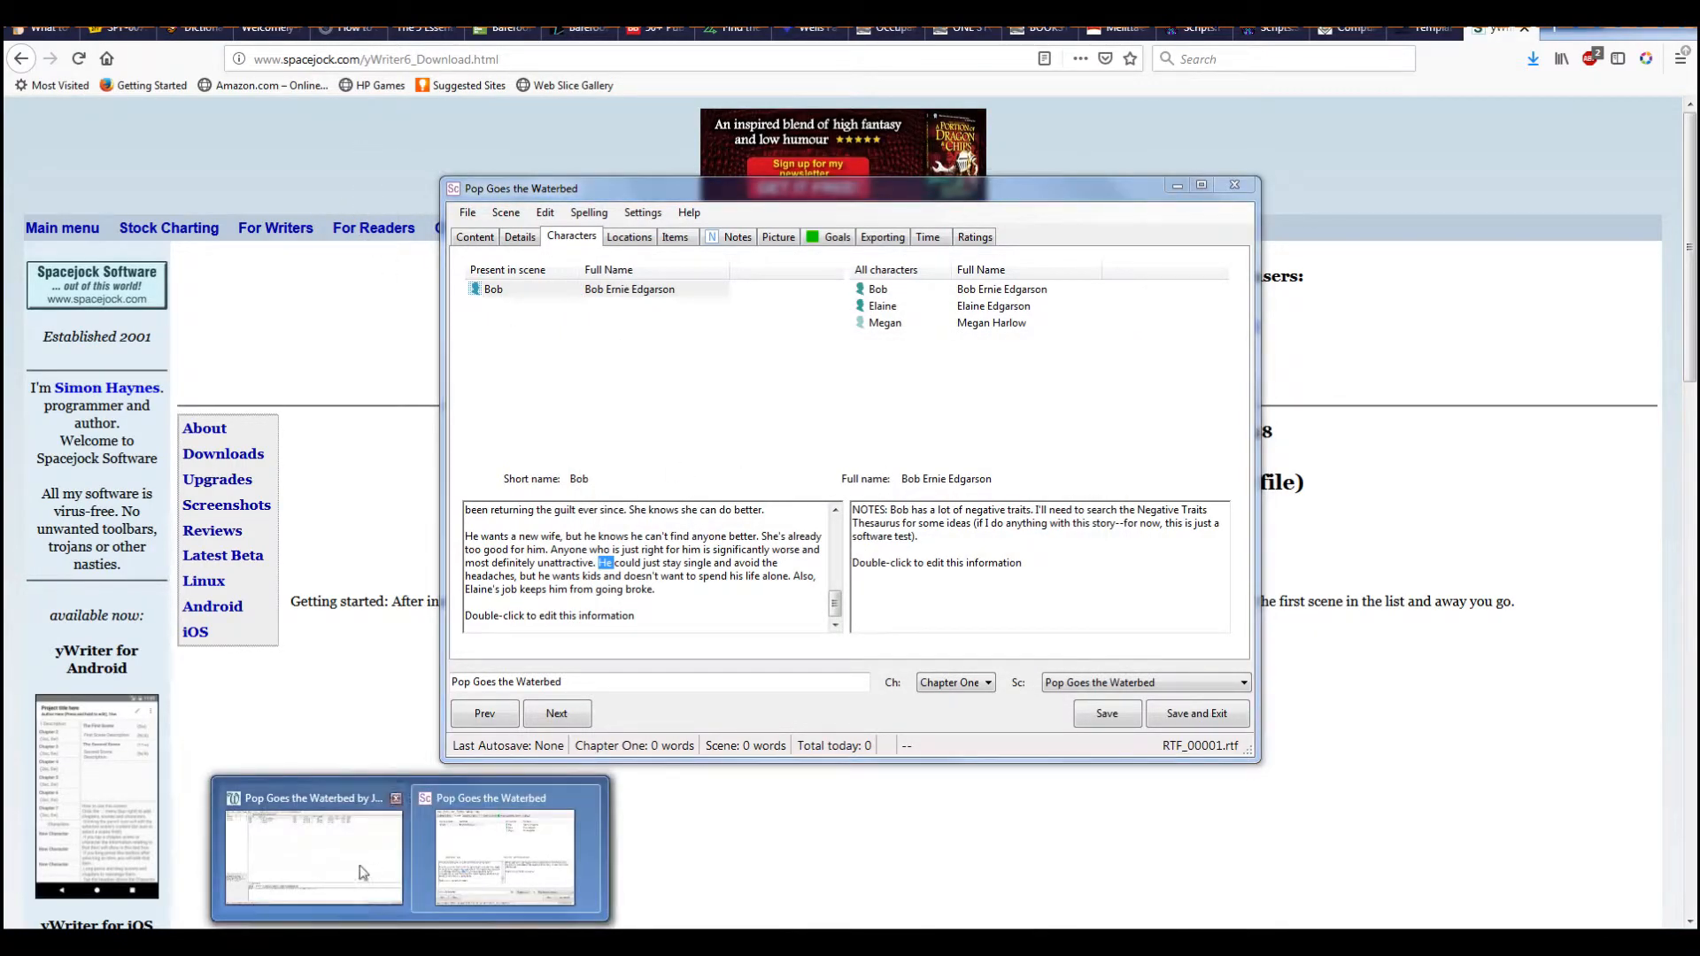
# Return to the main project window, view the list of all characters in the project, and close it.
pyautogui.click(376, 843)
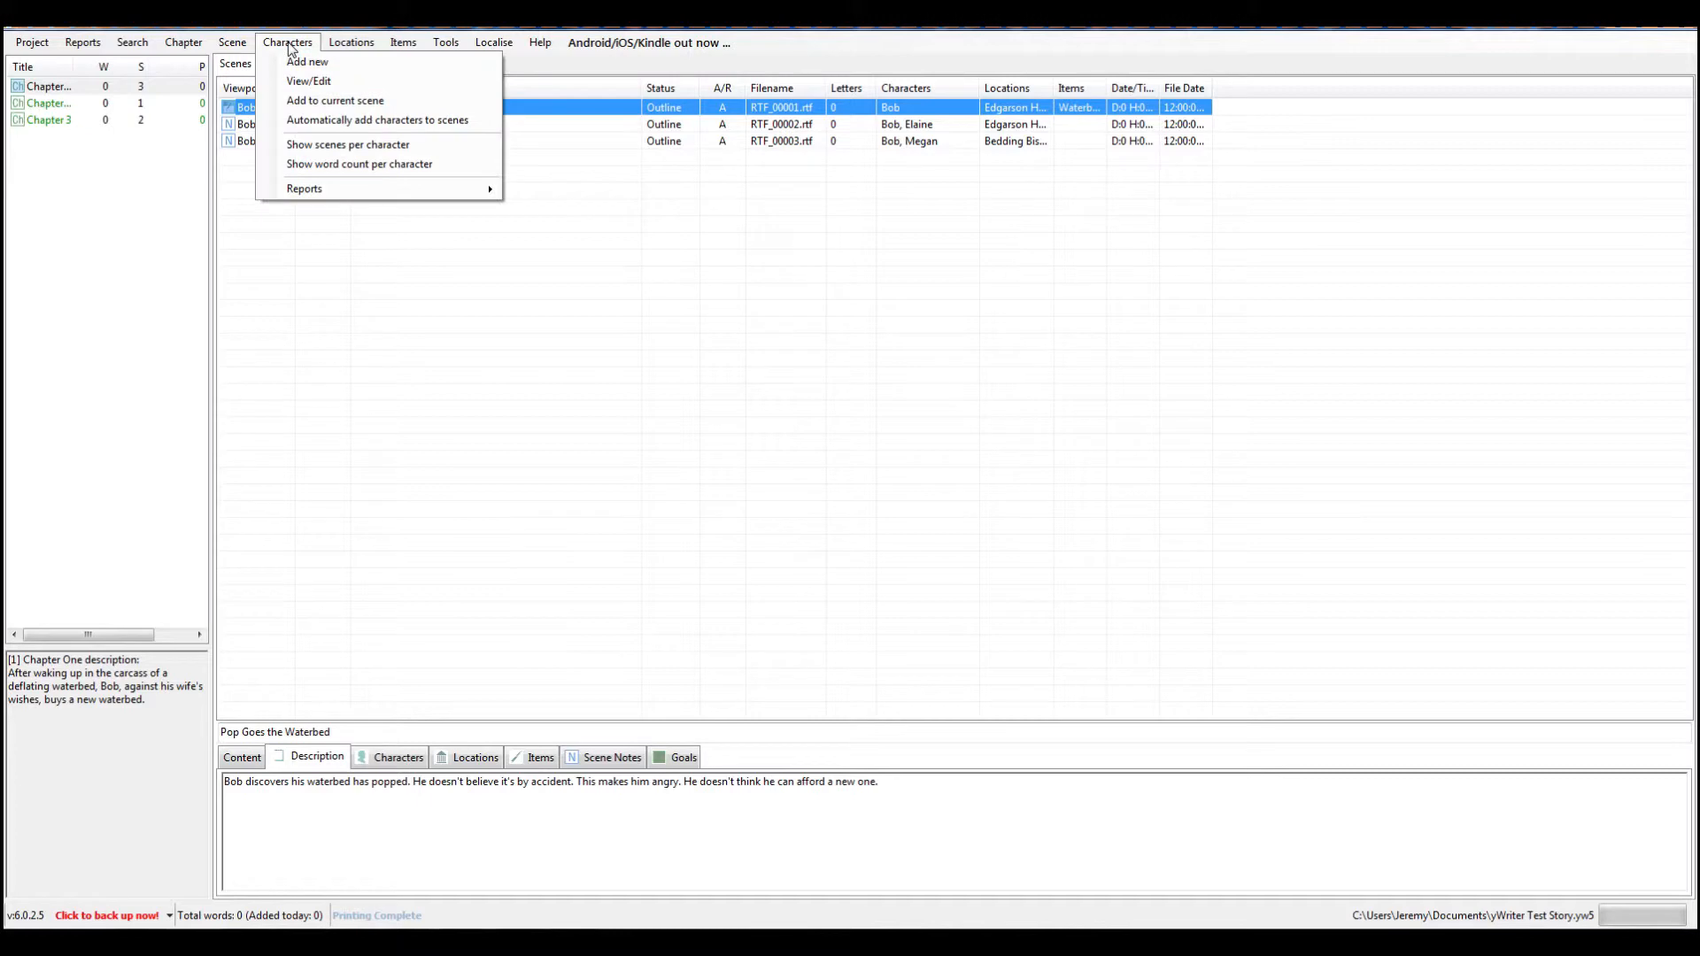
pyautogui.click(294, 79)
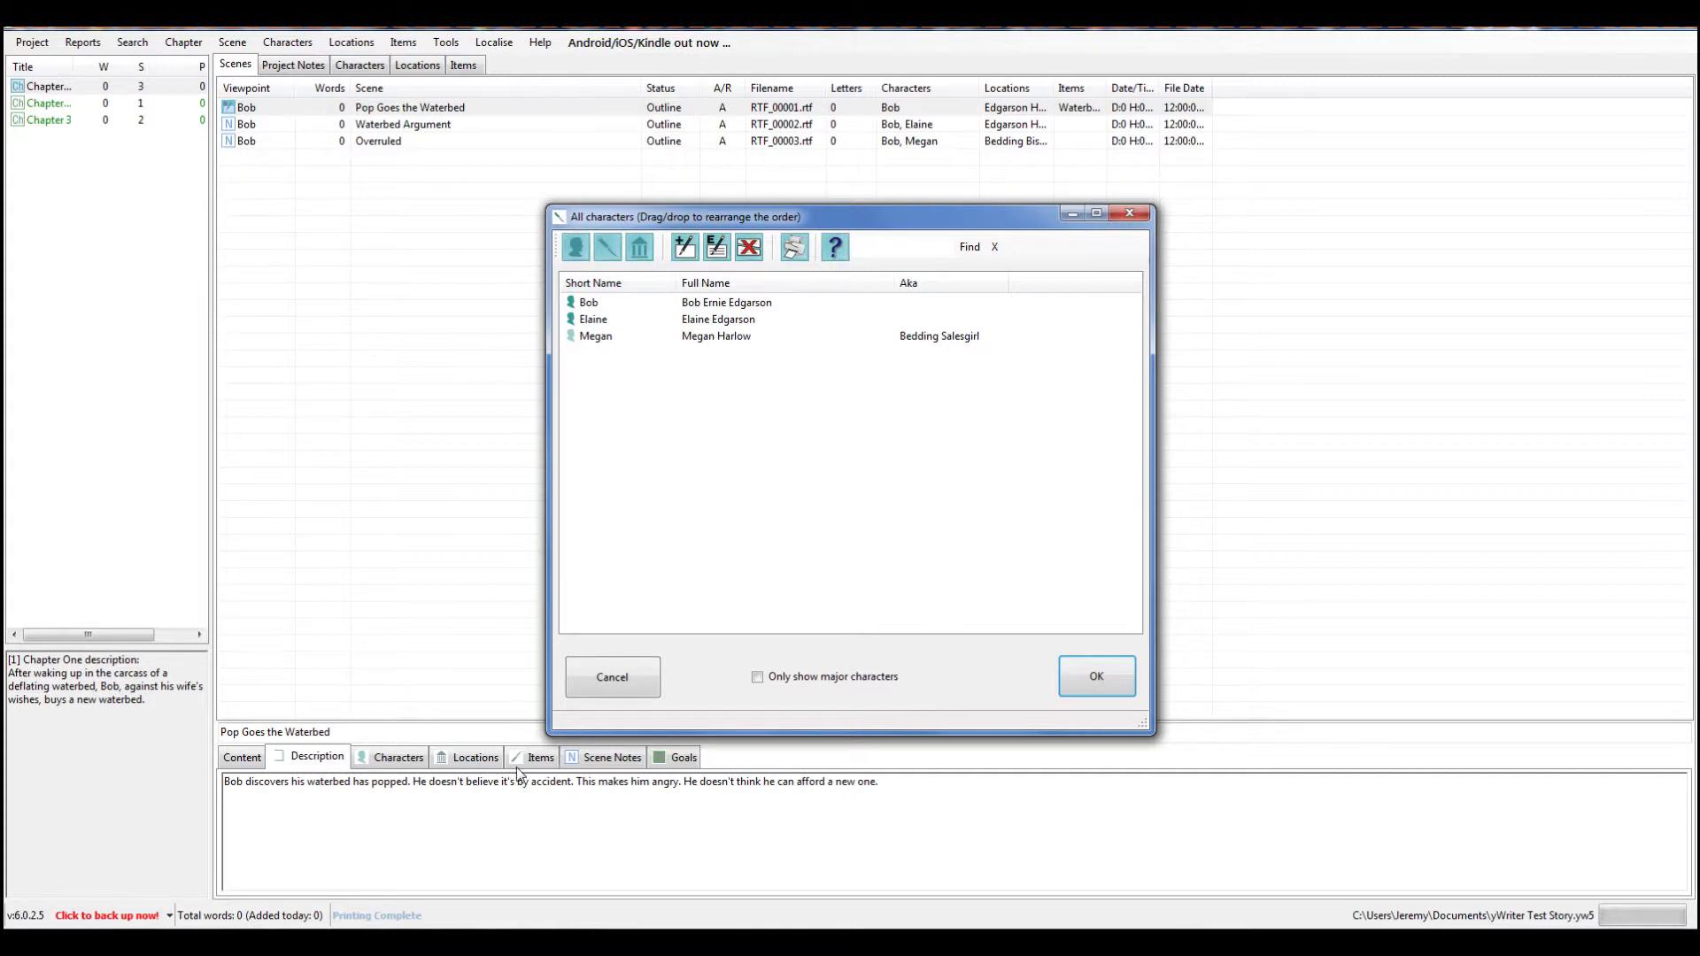
pyautogui.click(416, 759)
pyautogui.click(1098, 675)
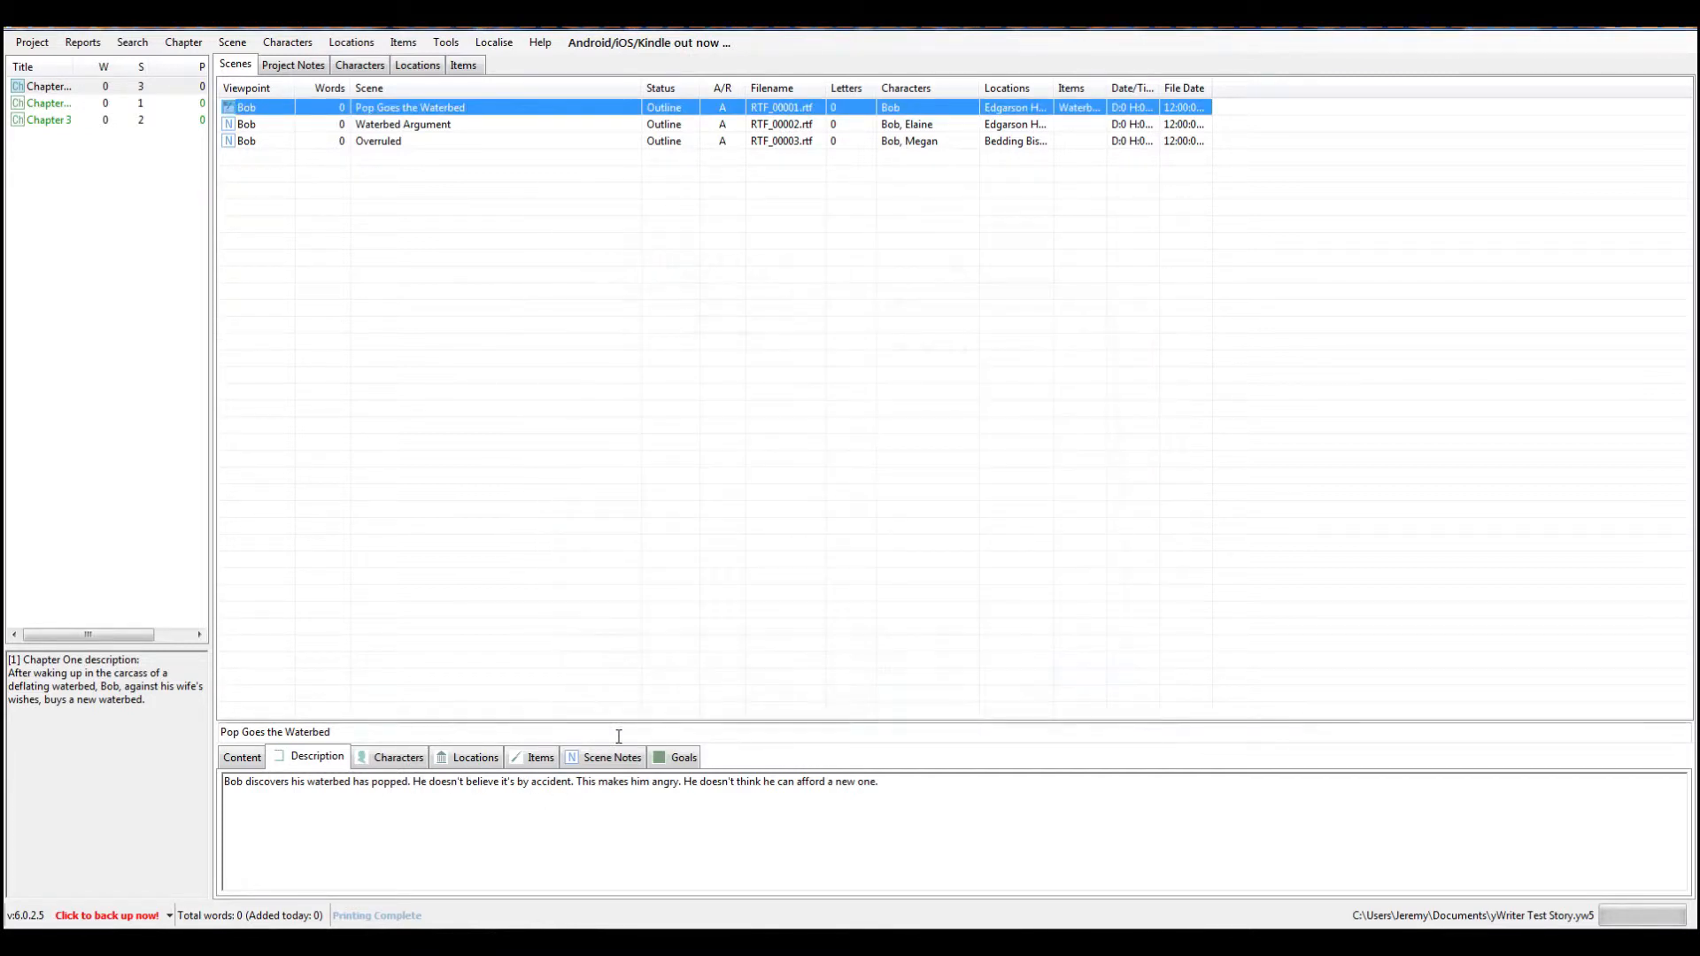
# Show the scene's characters, list all characters in the project, and open the first one's details.
pyautogui.click(419, 757)
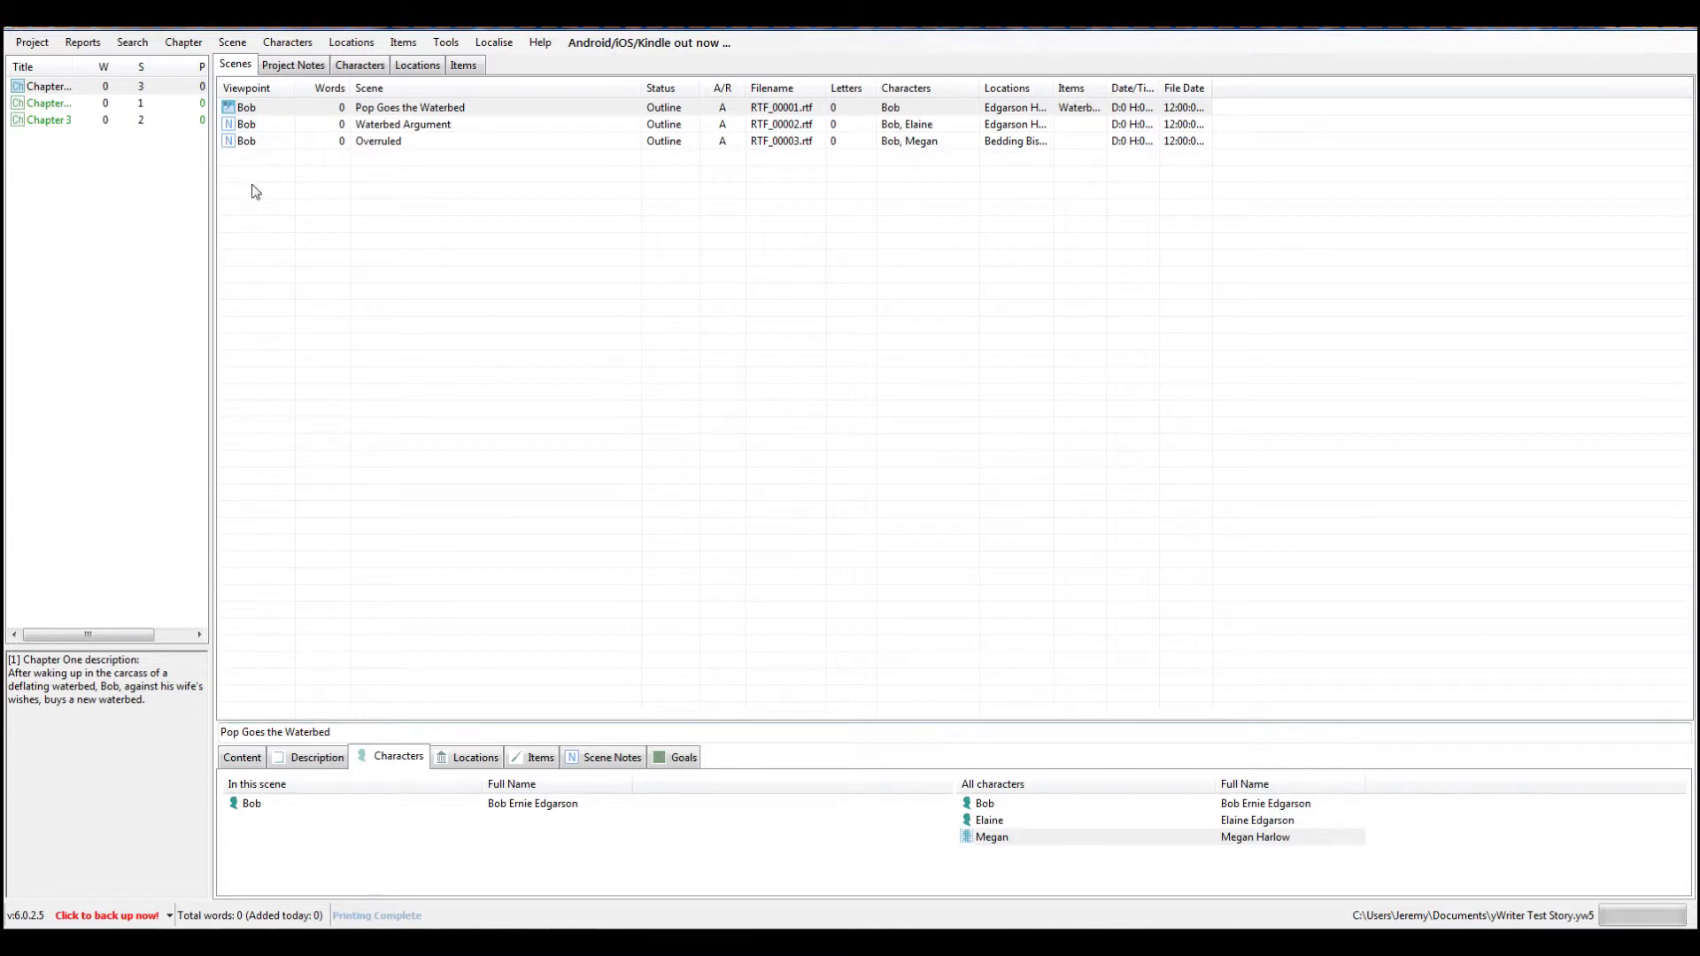
pyautogui.click(284, 43)
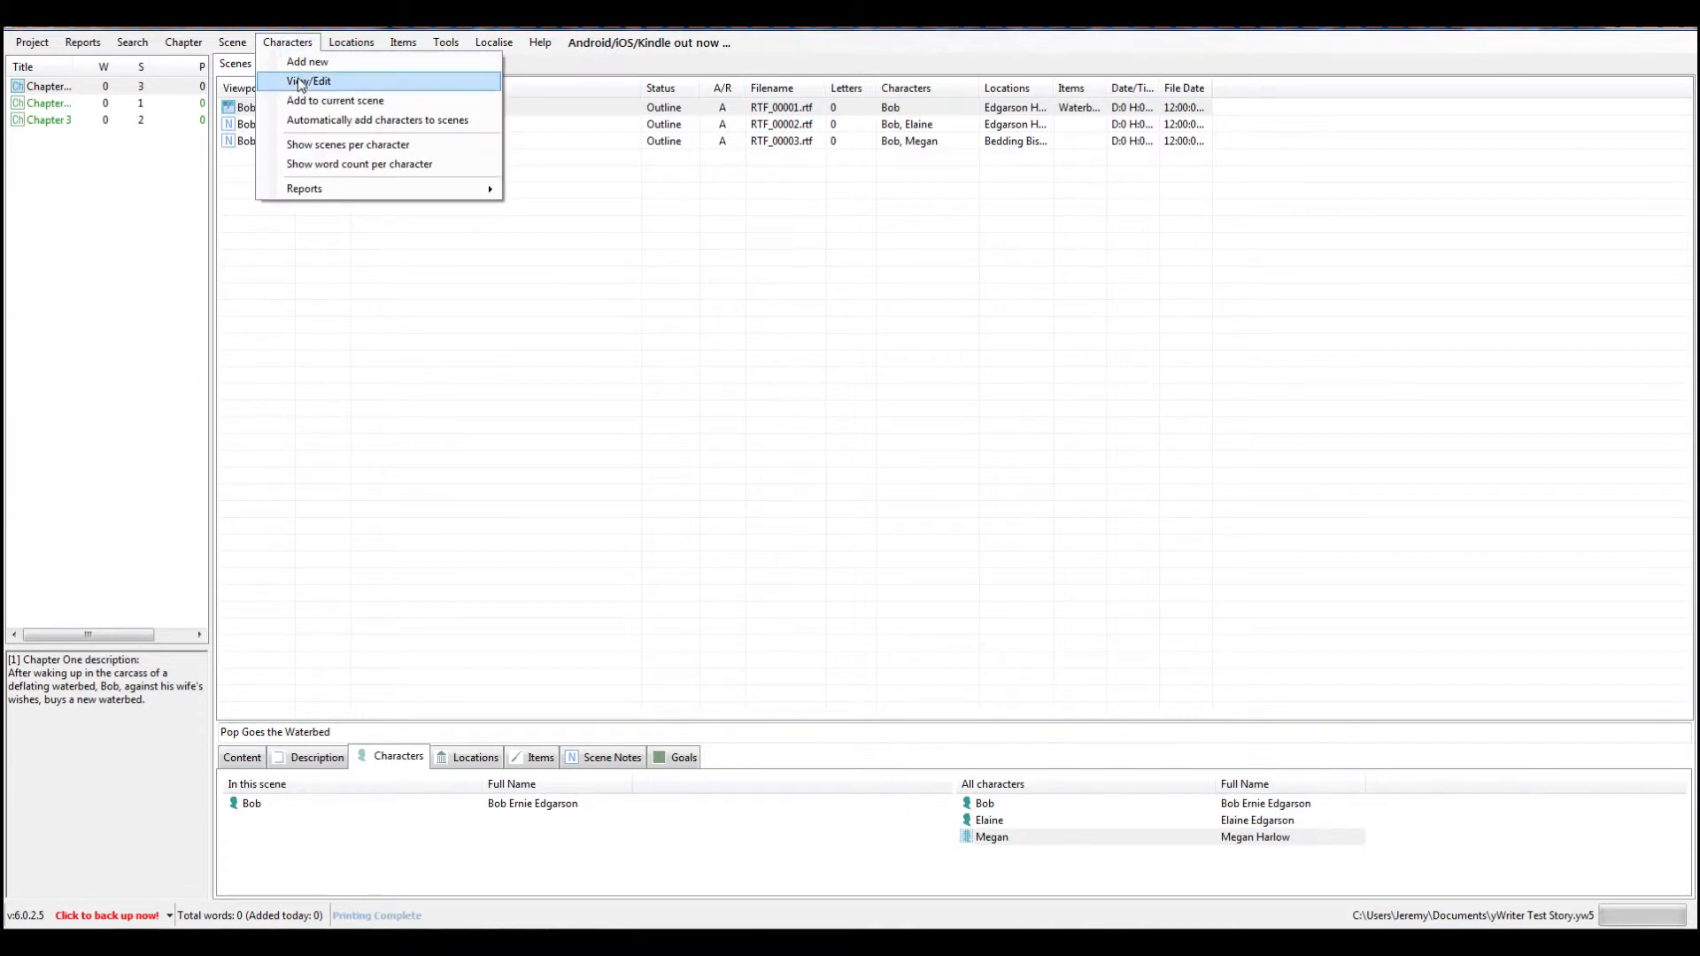
pyautogui.click(299, 81)
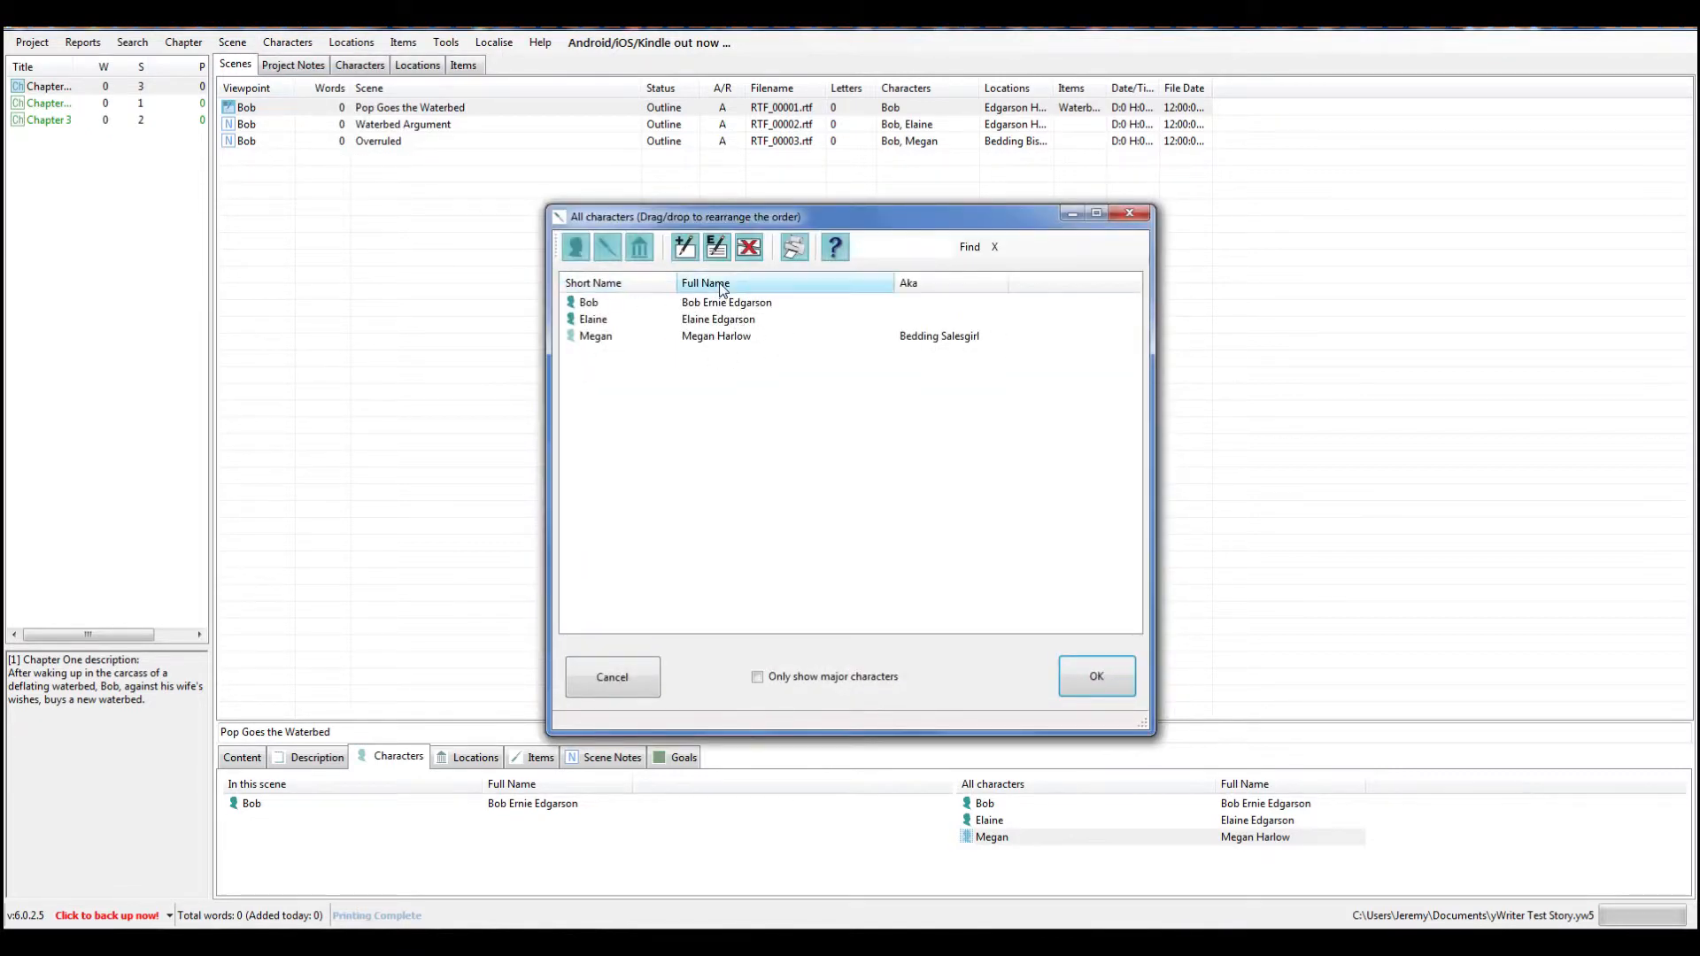
pyautogui.click(587, 306)
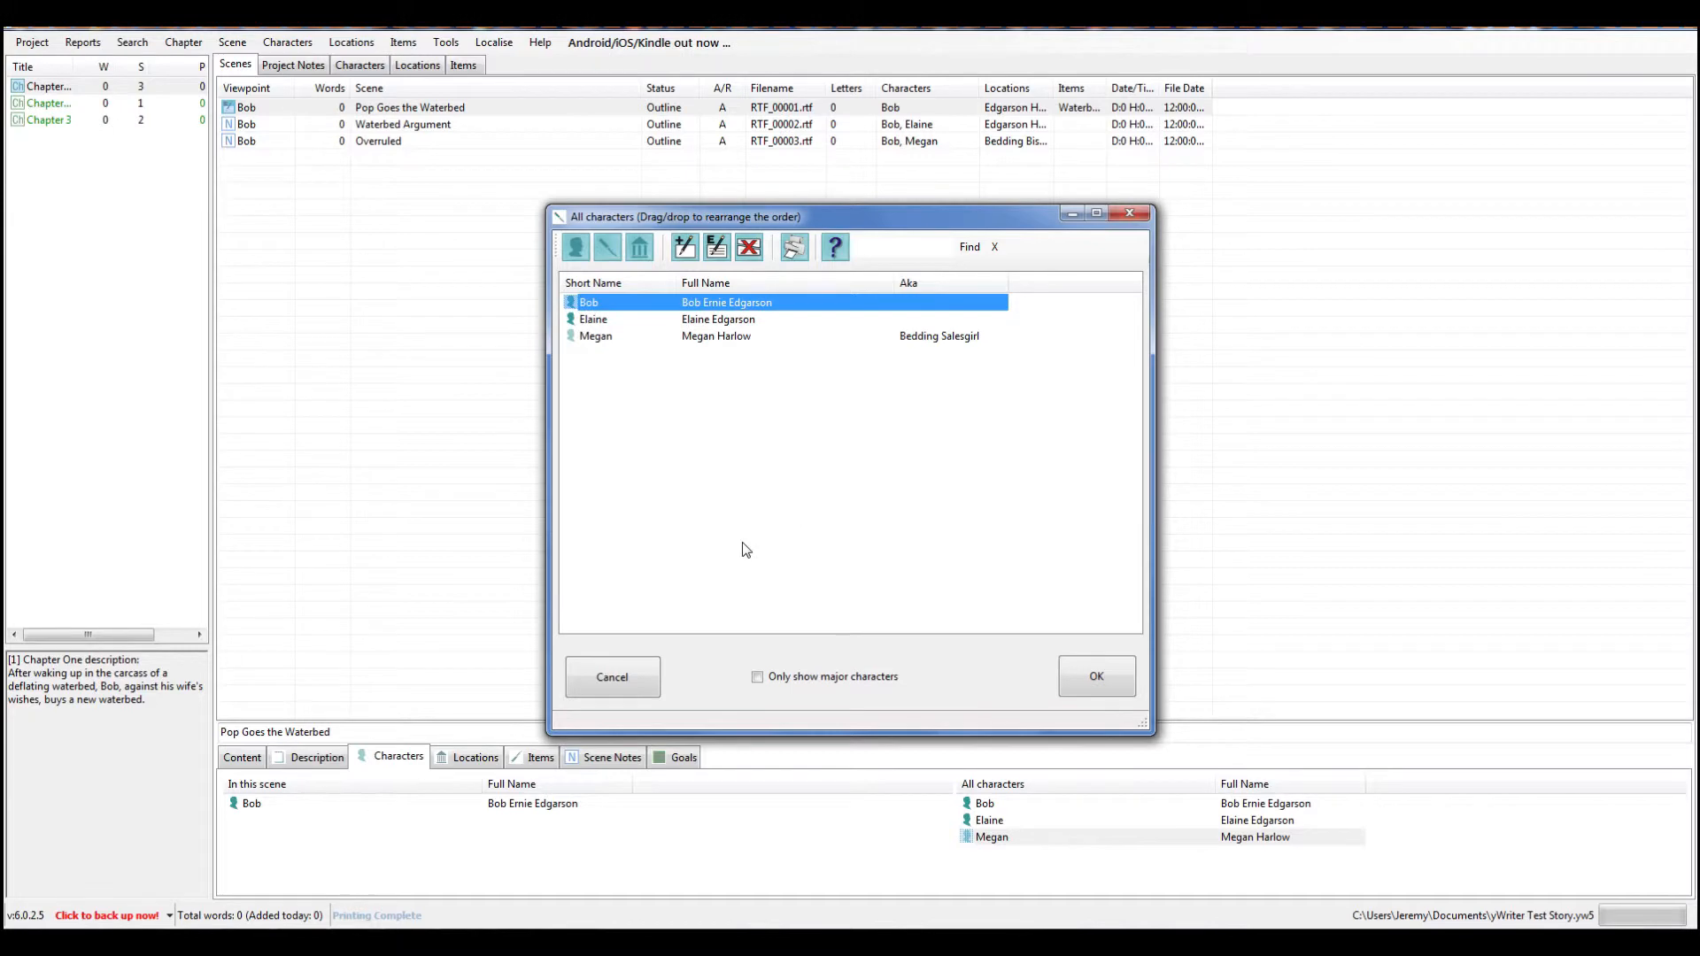
pyautogui.click(718, 249)
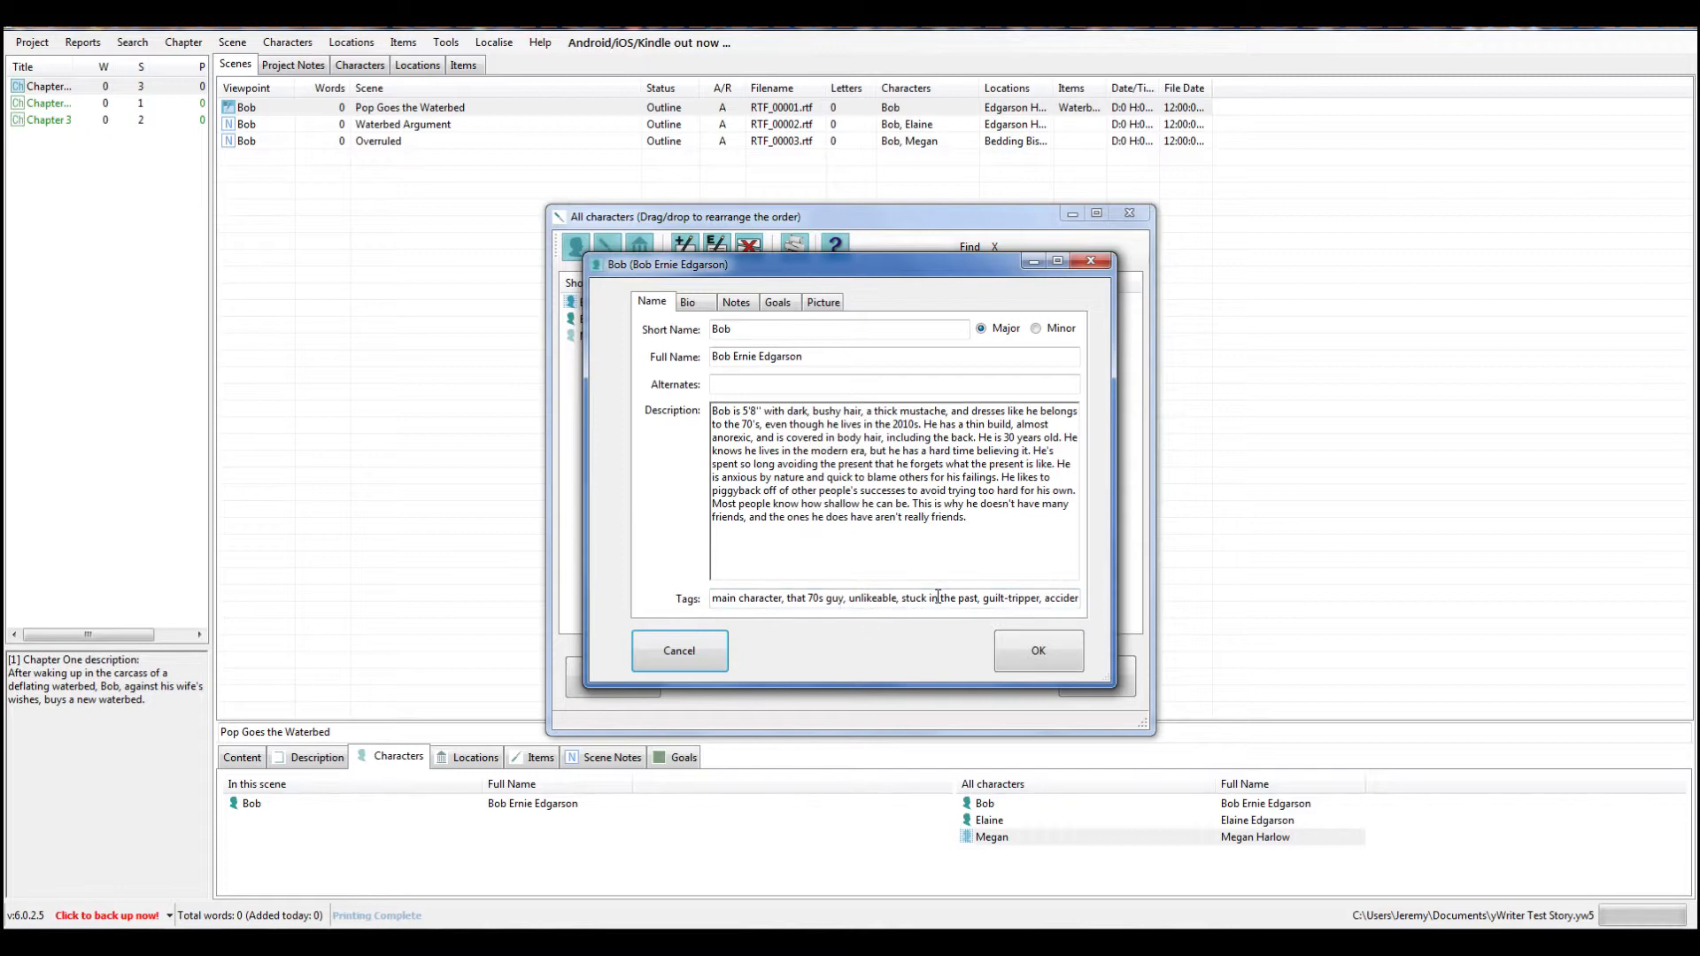
# Review the character's tags, bio, notes, goals and picture, return to the description, and close the details without changes.
pyautogui.click(898, 599)
pyautogui.click(688, 302)
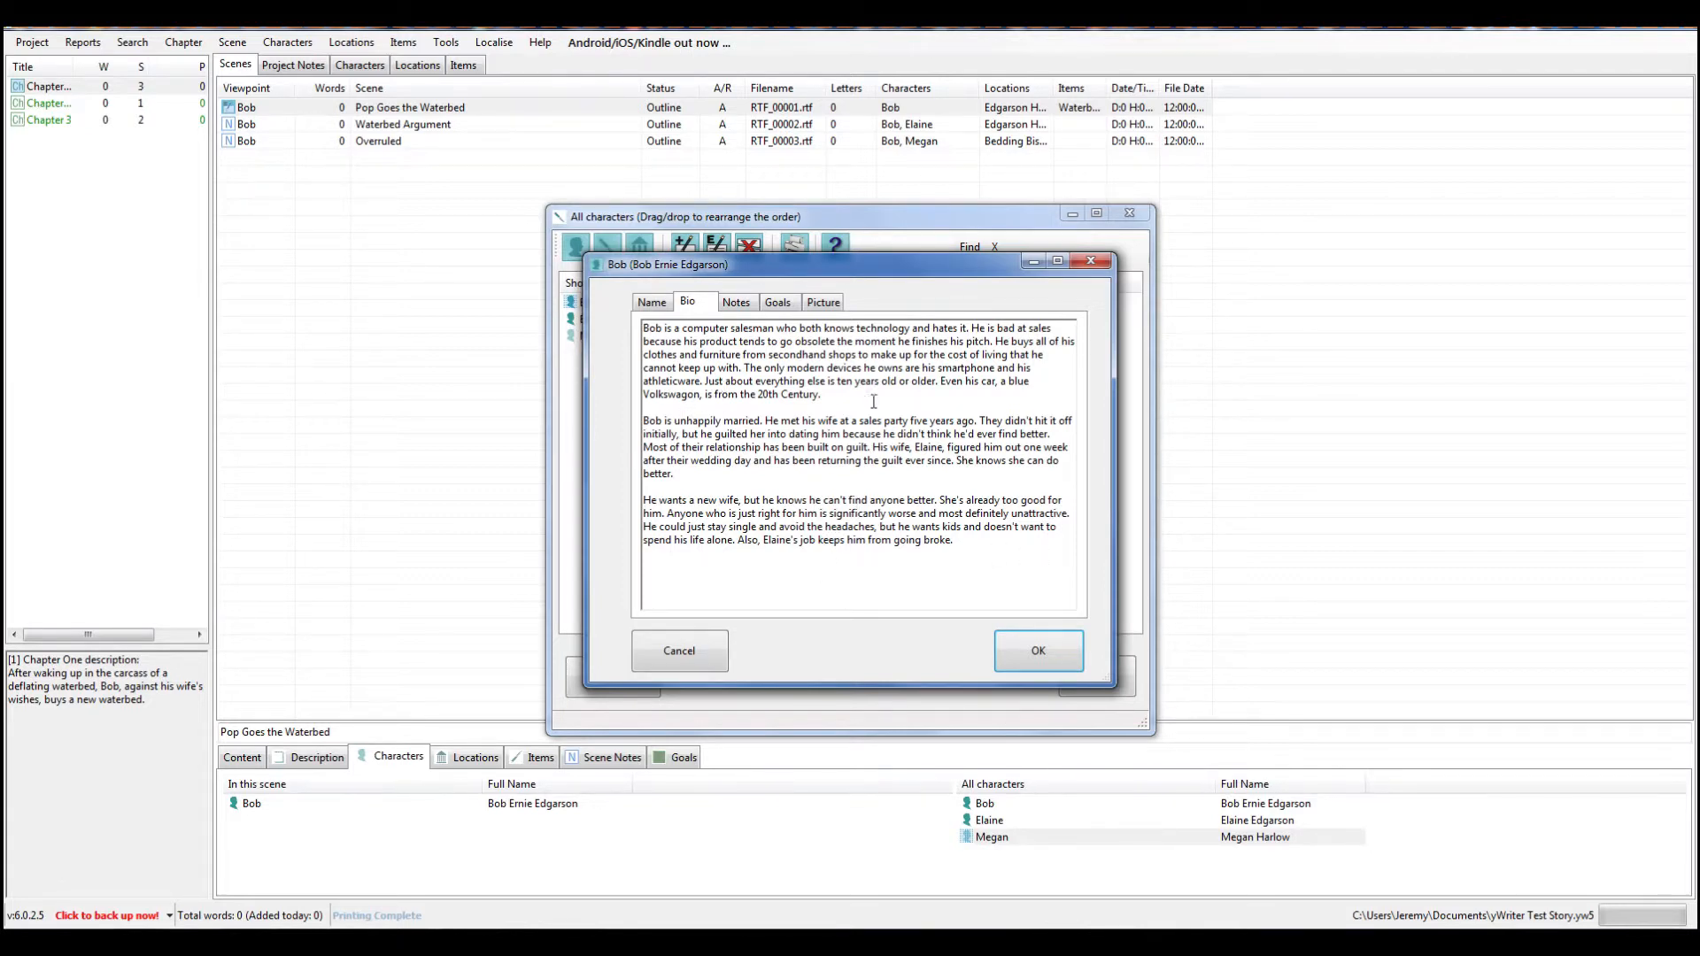
pyautogui.click(735, 302)
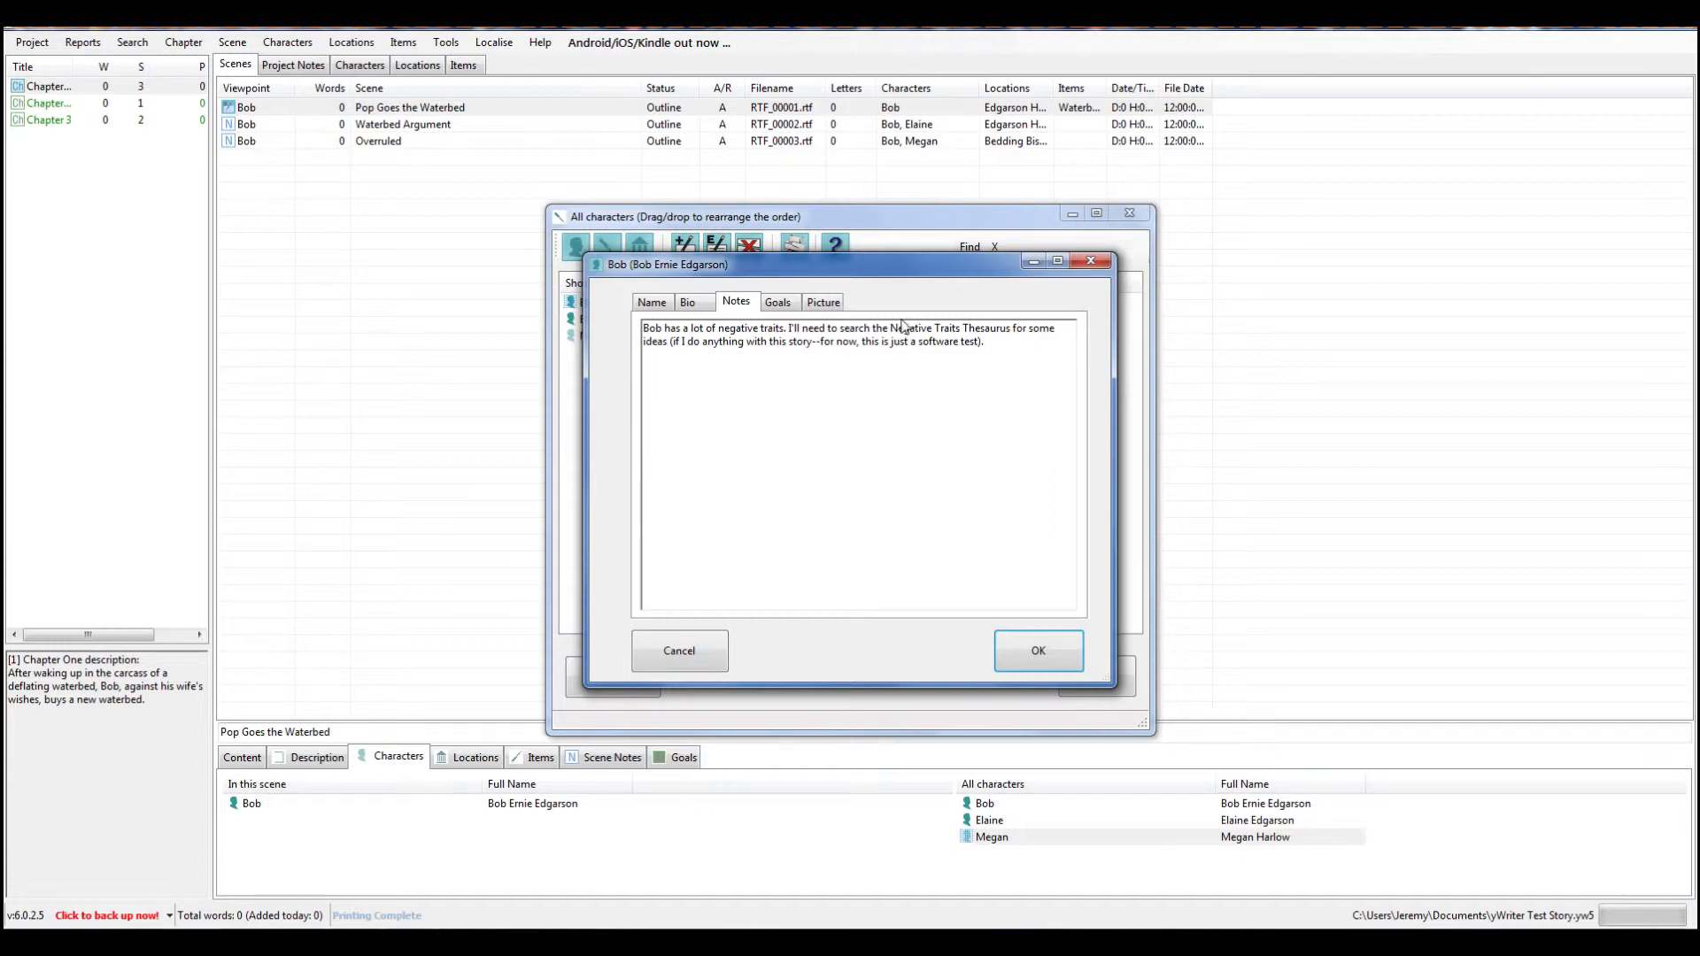
pyautogui.moveTo(892, 329); pyautogui.dragTo(1013, 330)
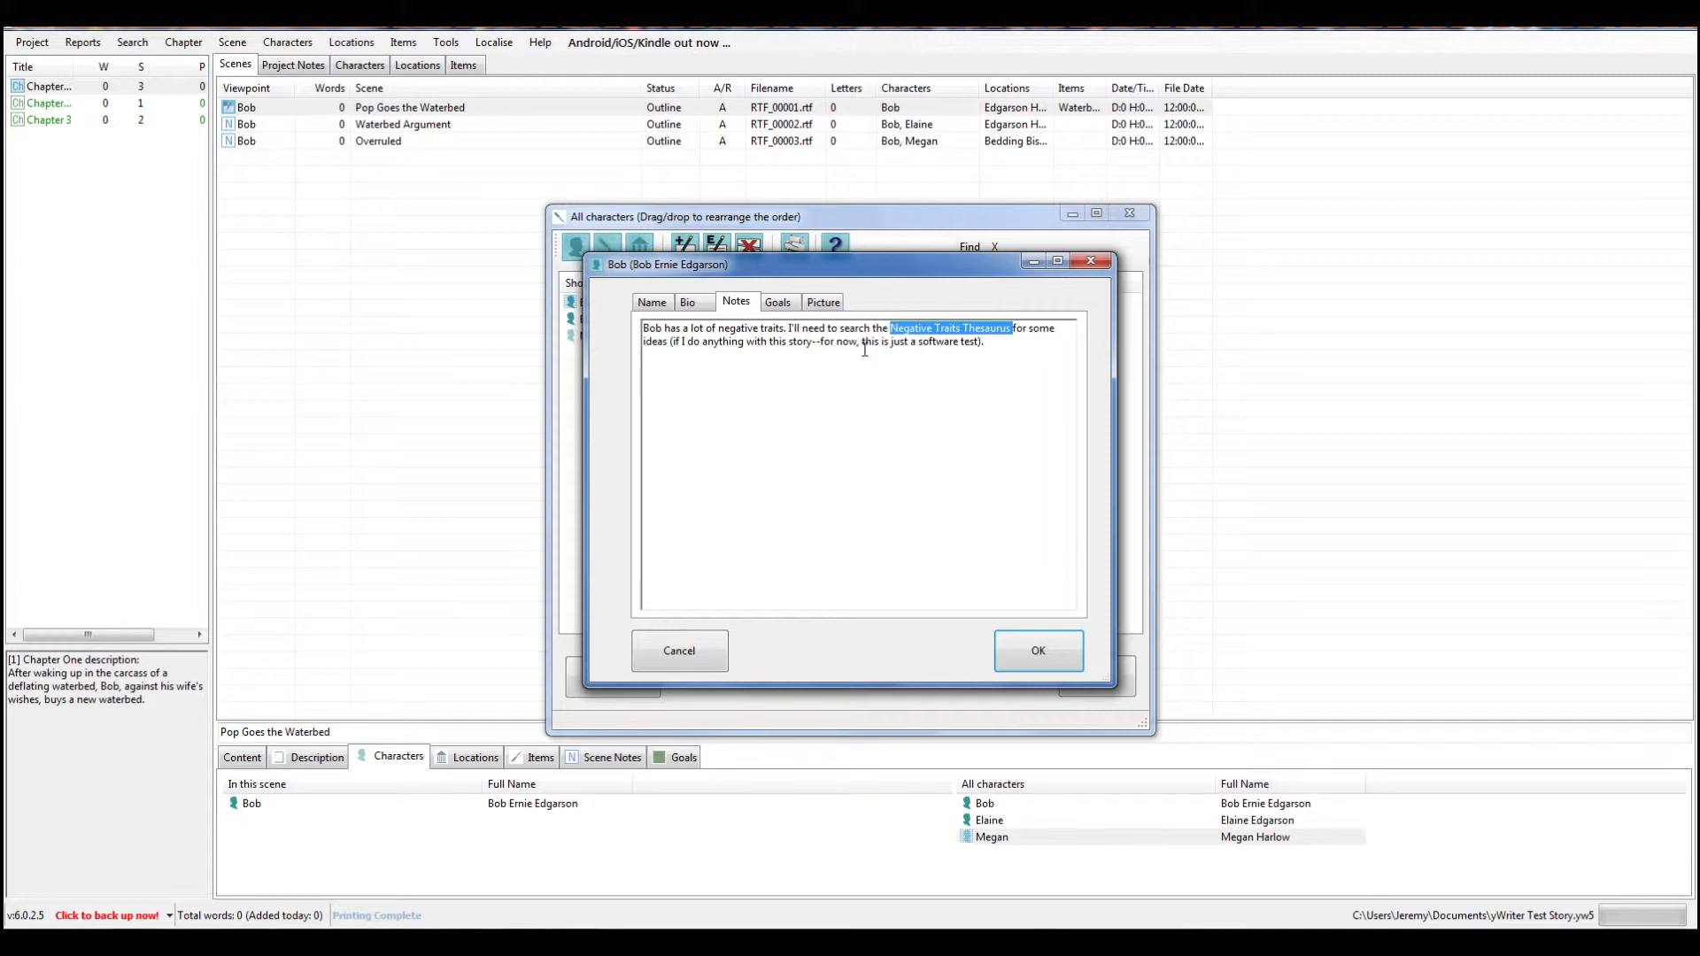
pyautogui.click(777, 303)
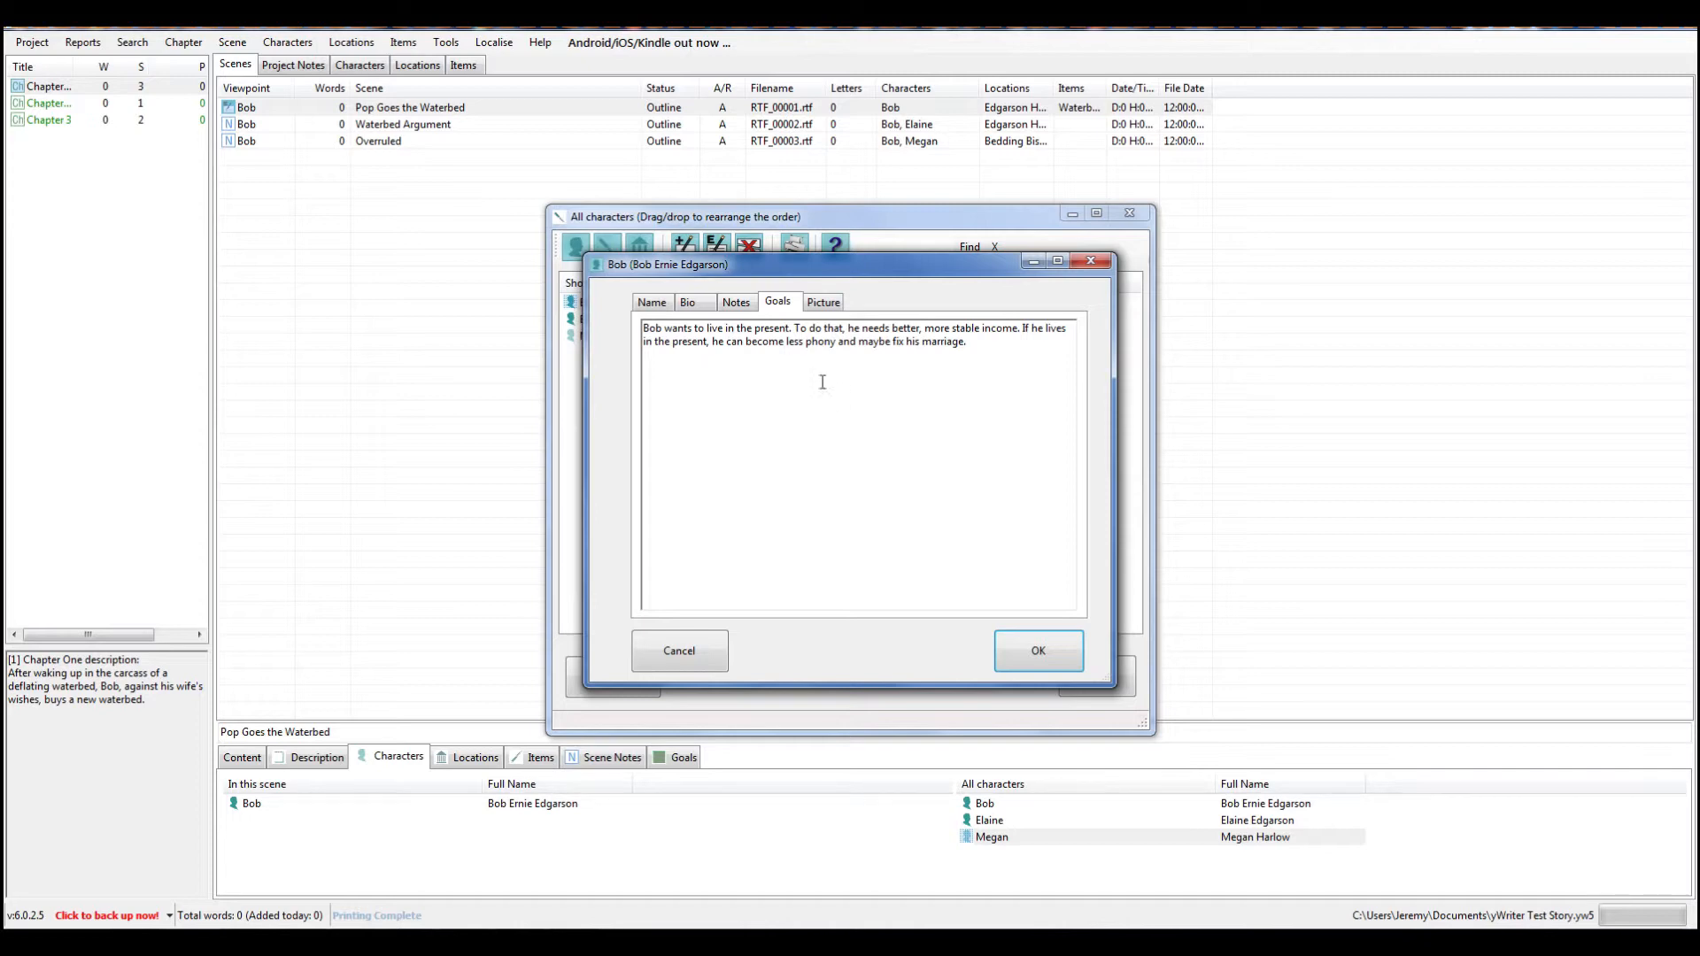
pyautogui.click(824, 303)
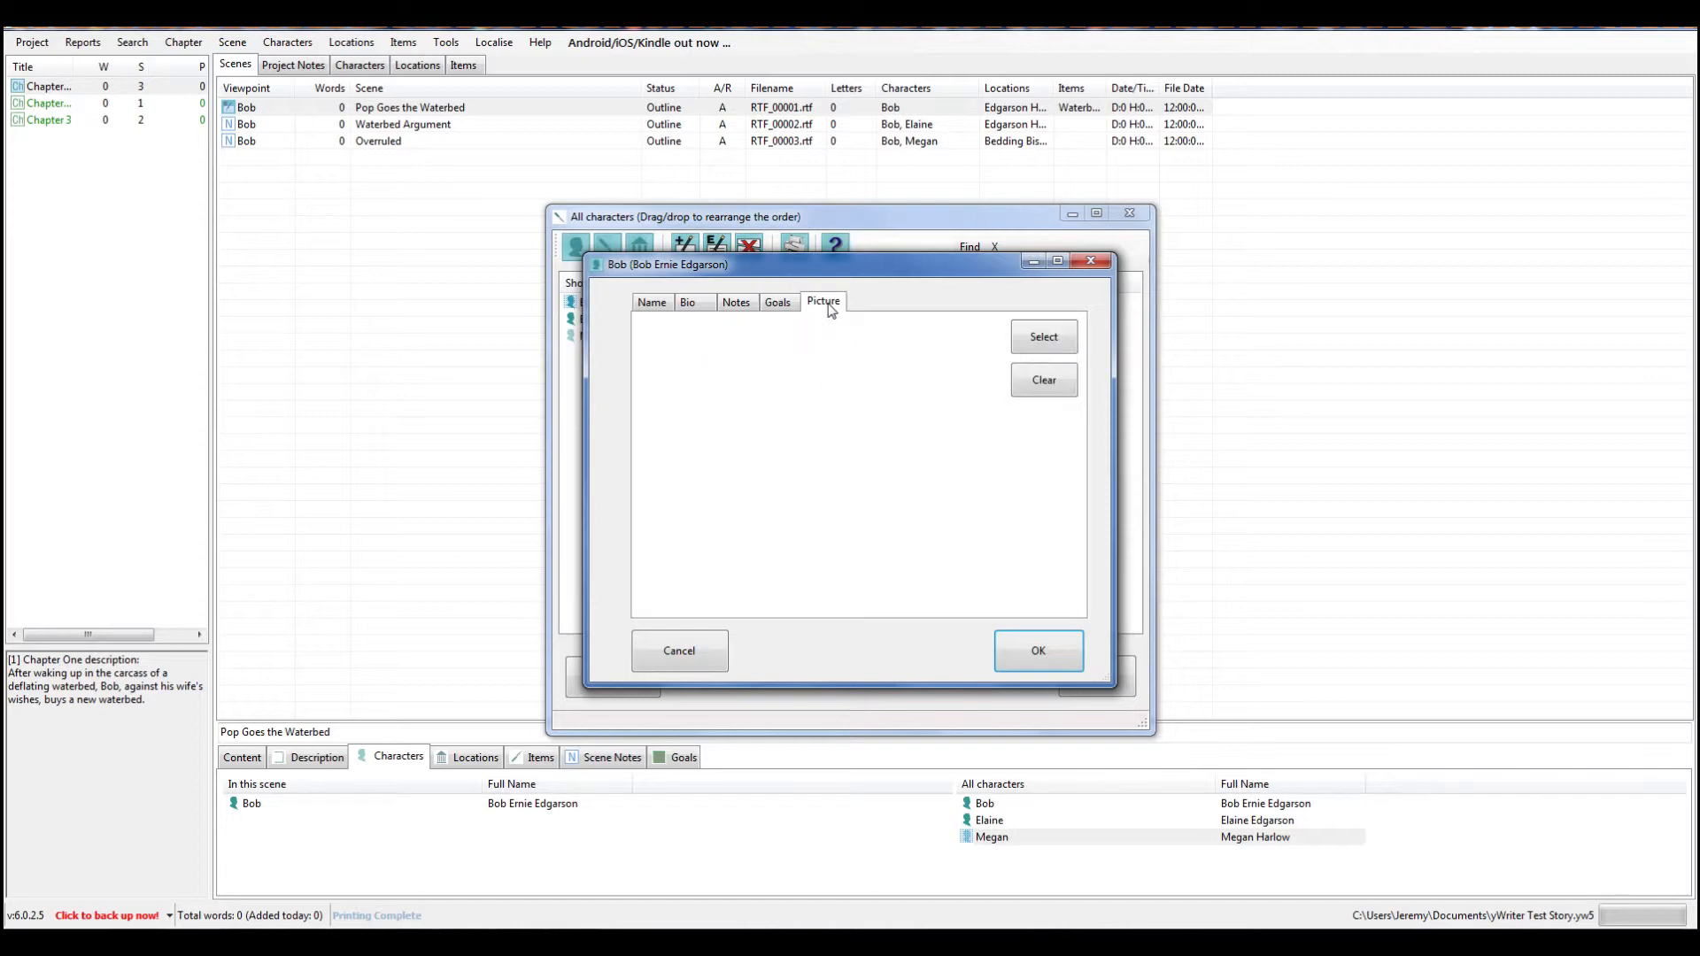
pyautogui.click(778, 304)
pyautogui.click(821, 310)
pyautogui.click(657, 306)
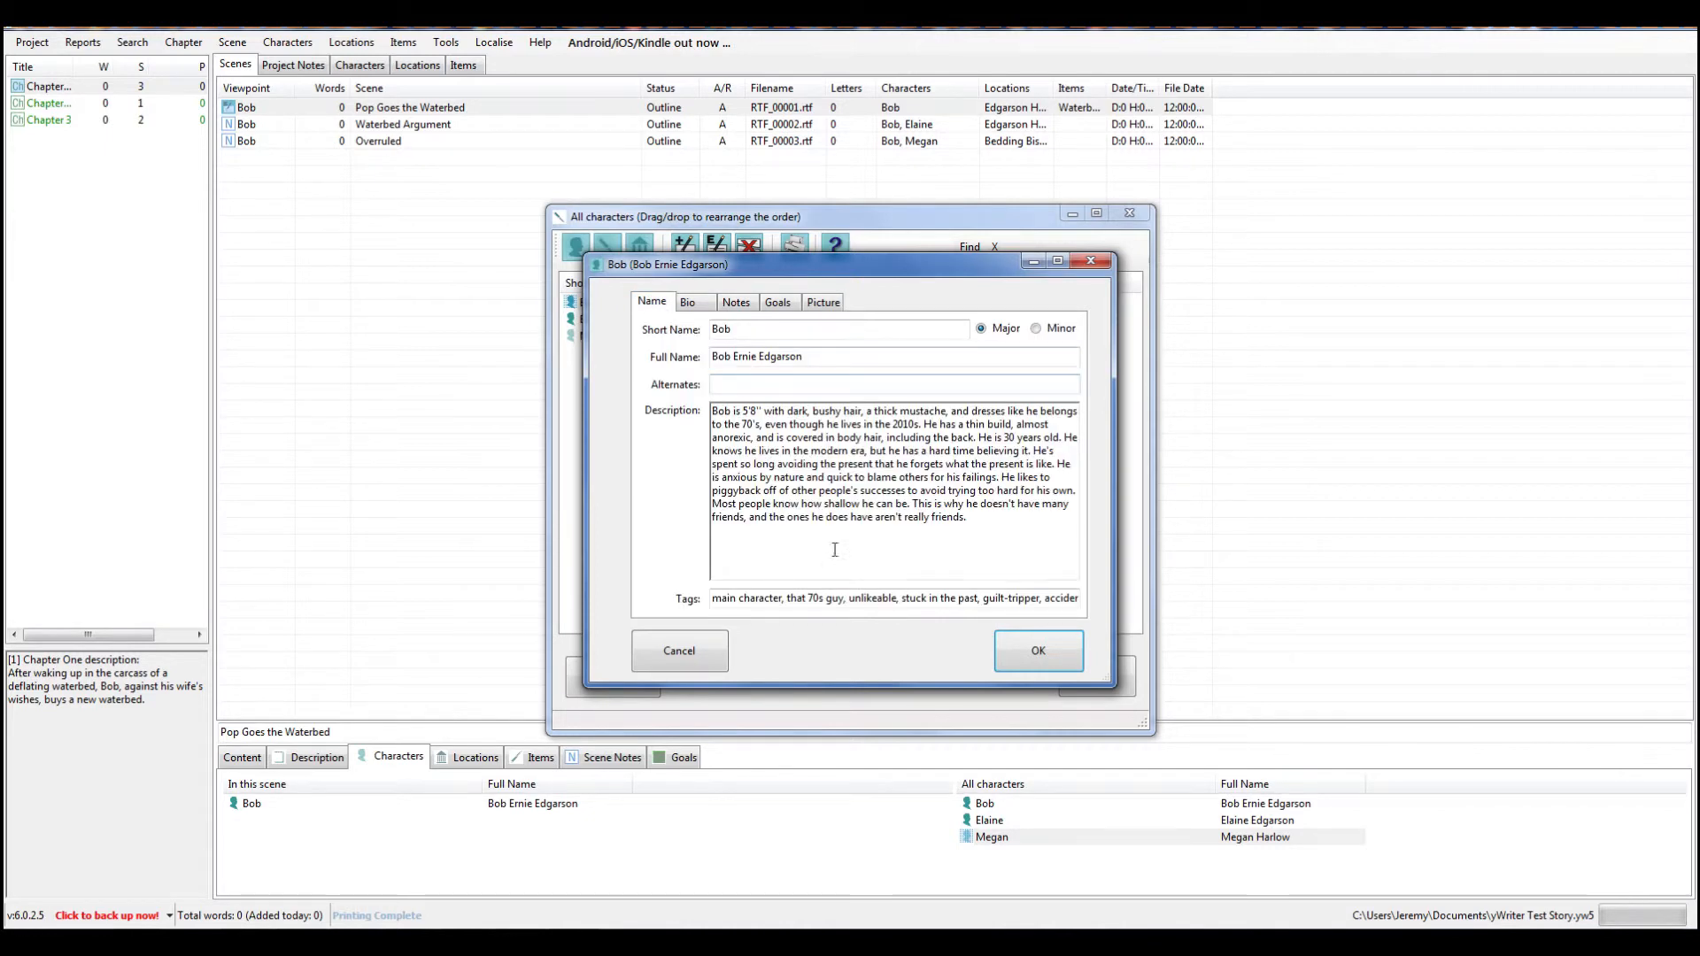
pyautogui.click(679, 652)
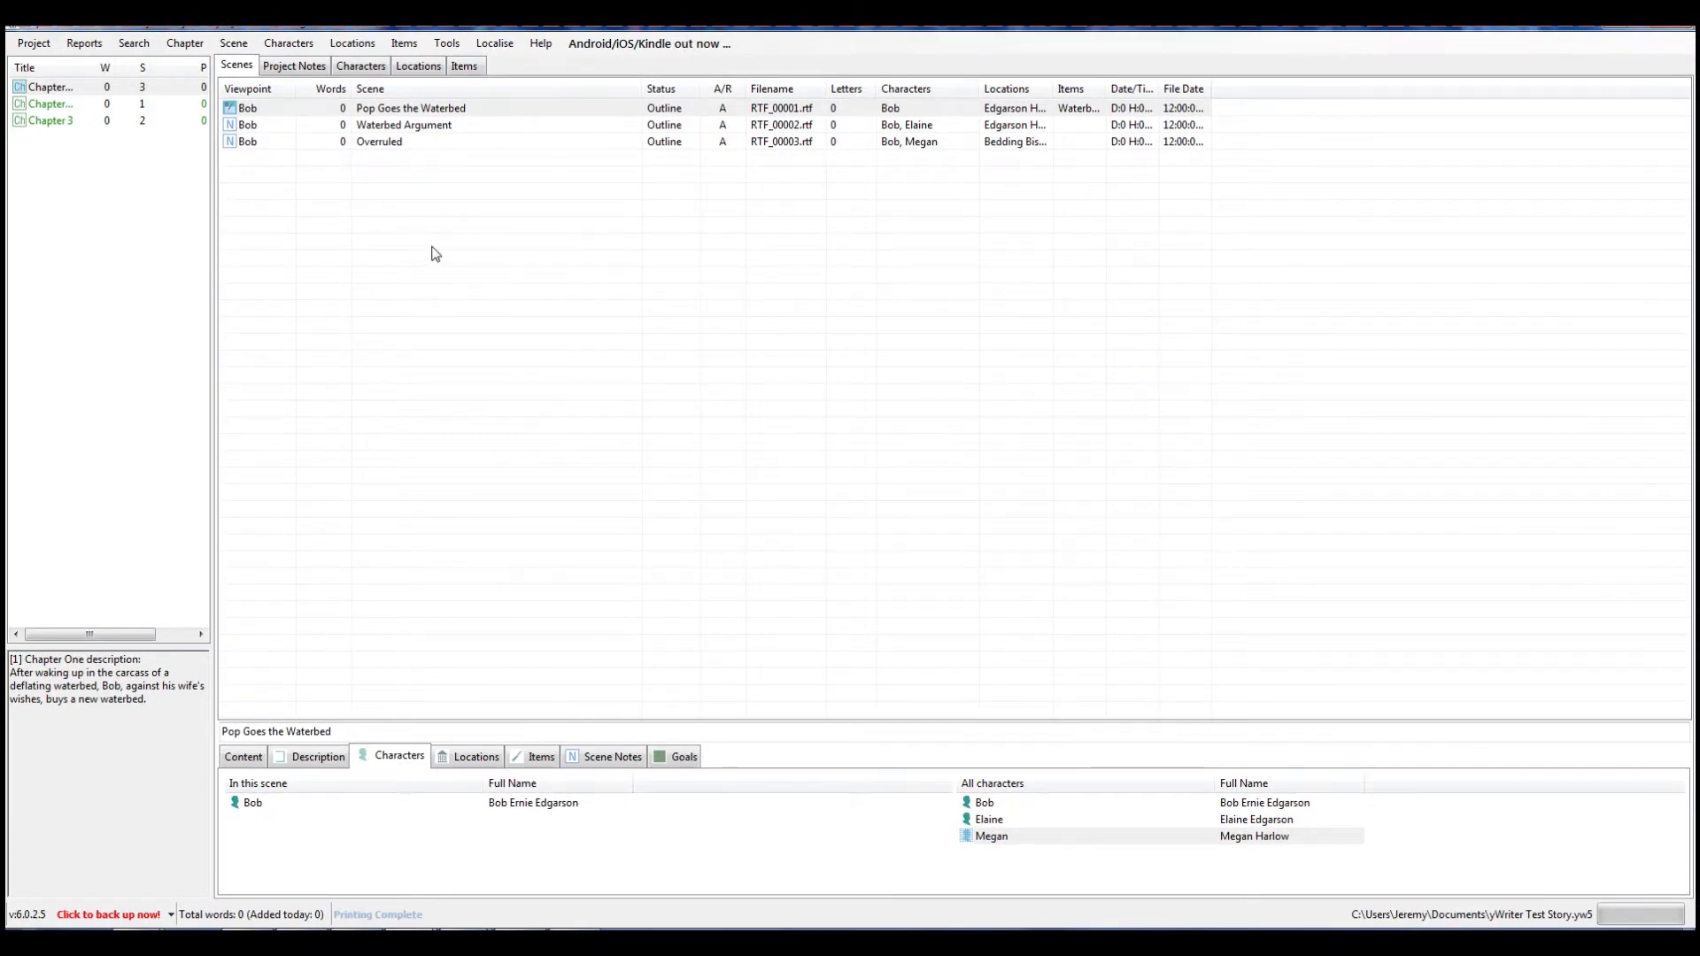
# View the project's lists of locations and items.
pyautogui.click(414, 69)
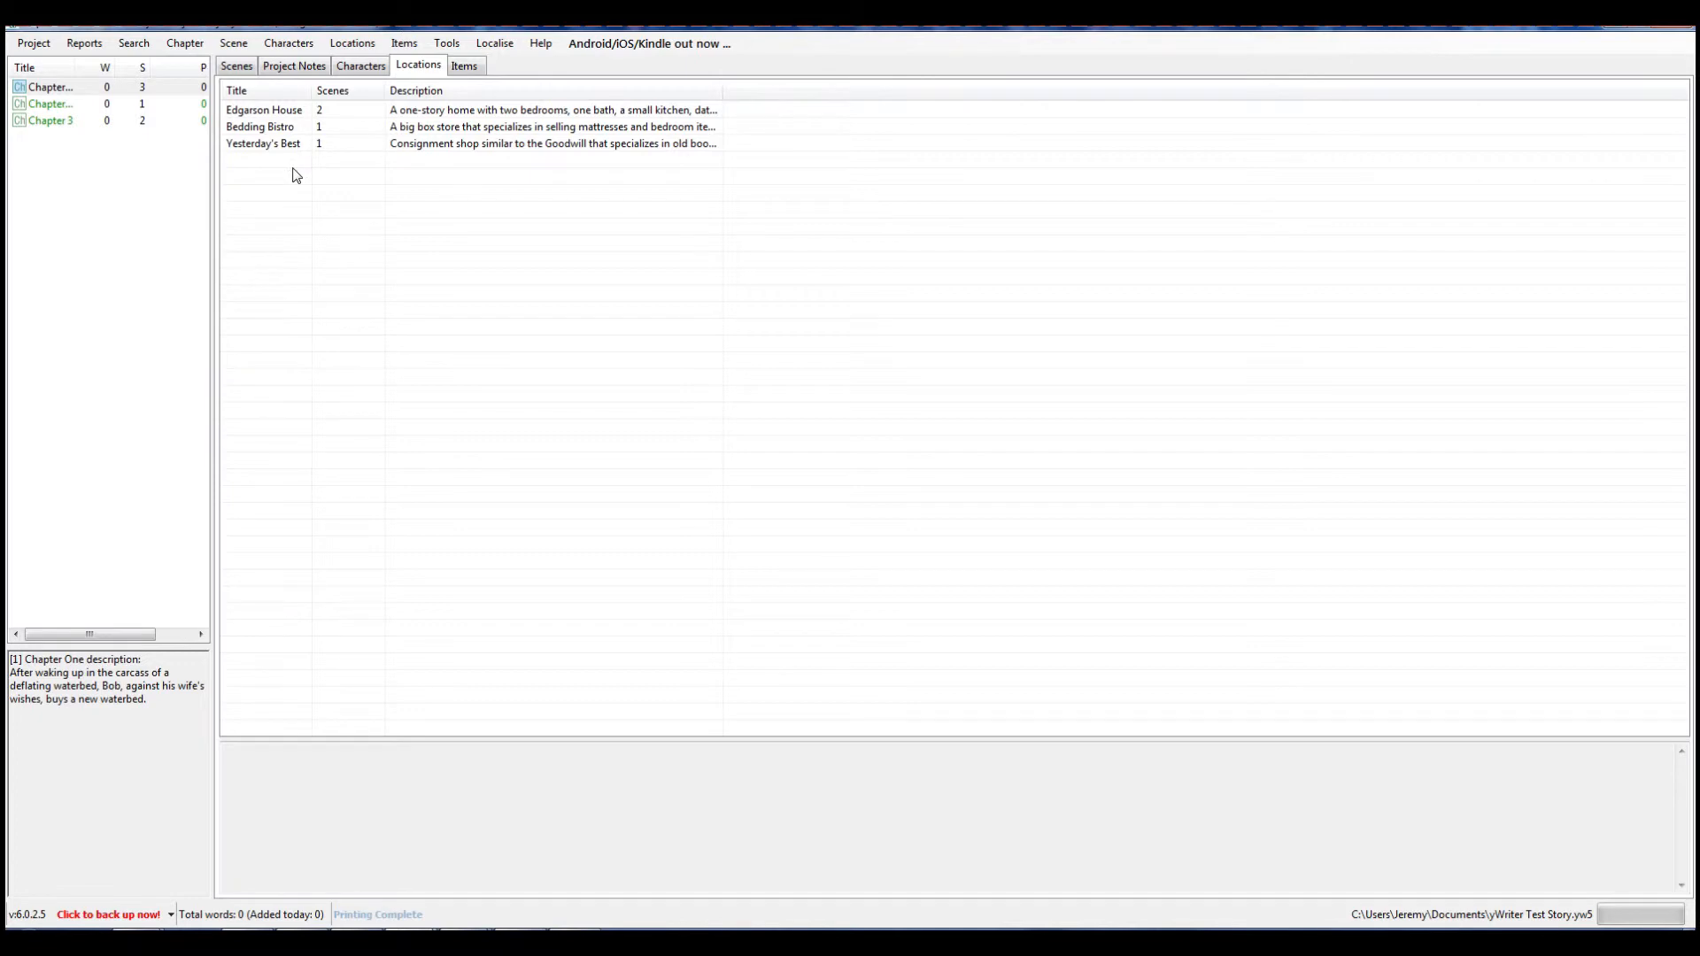
pyautogui.click(467, 68)
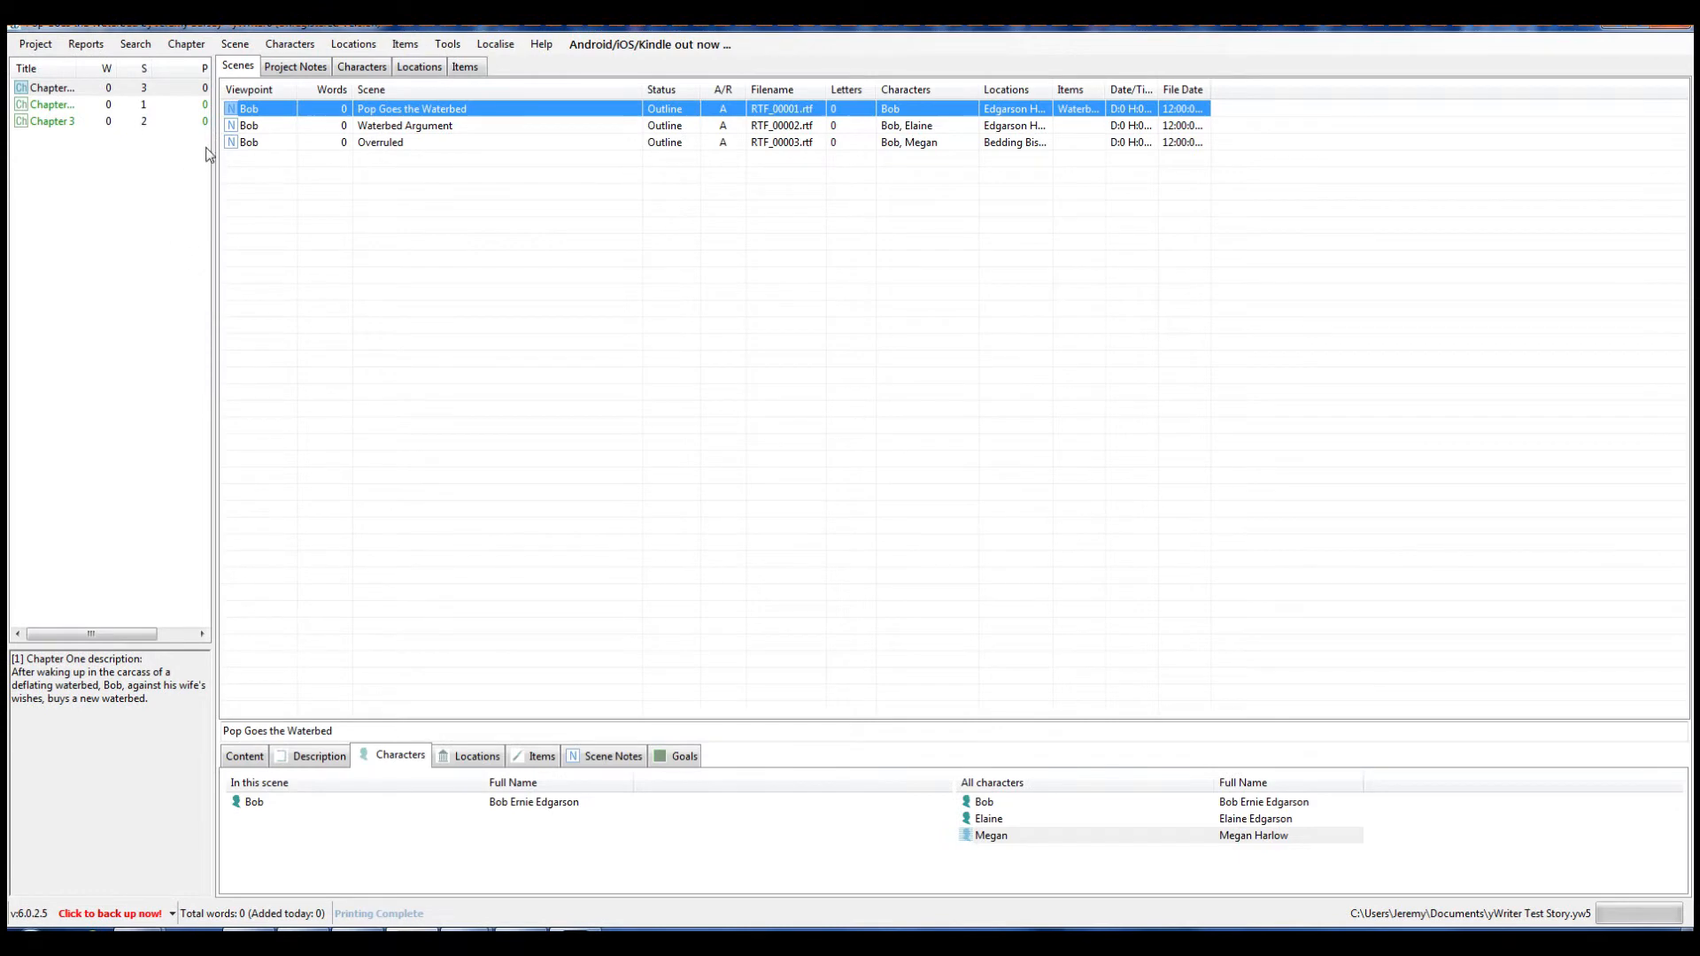
# Open the Chapter One scene "Pop Goes the Waterbed" for editing and start on its empty content.
pyautogui.click(235, 46)
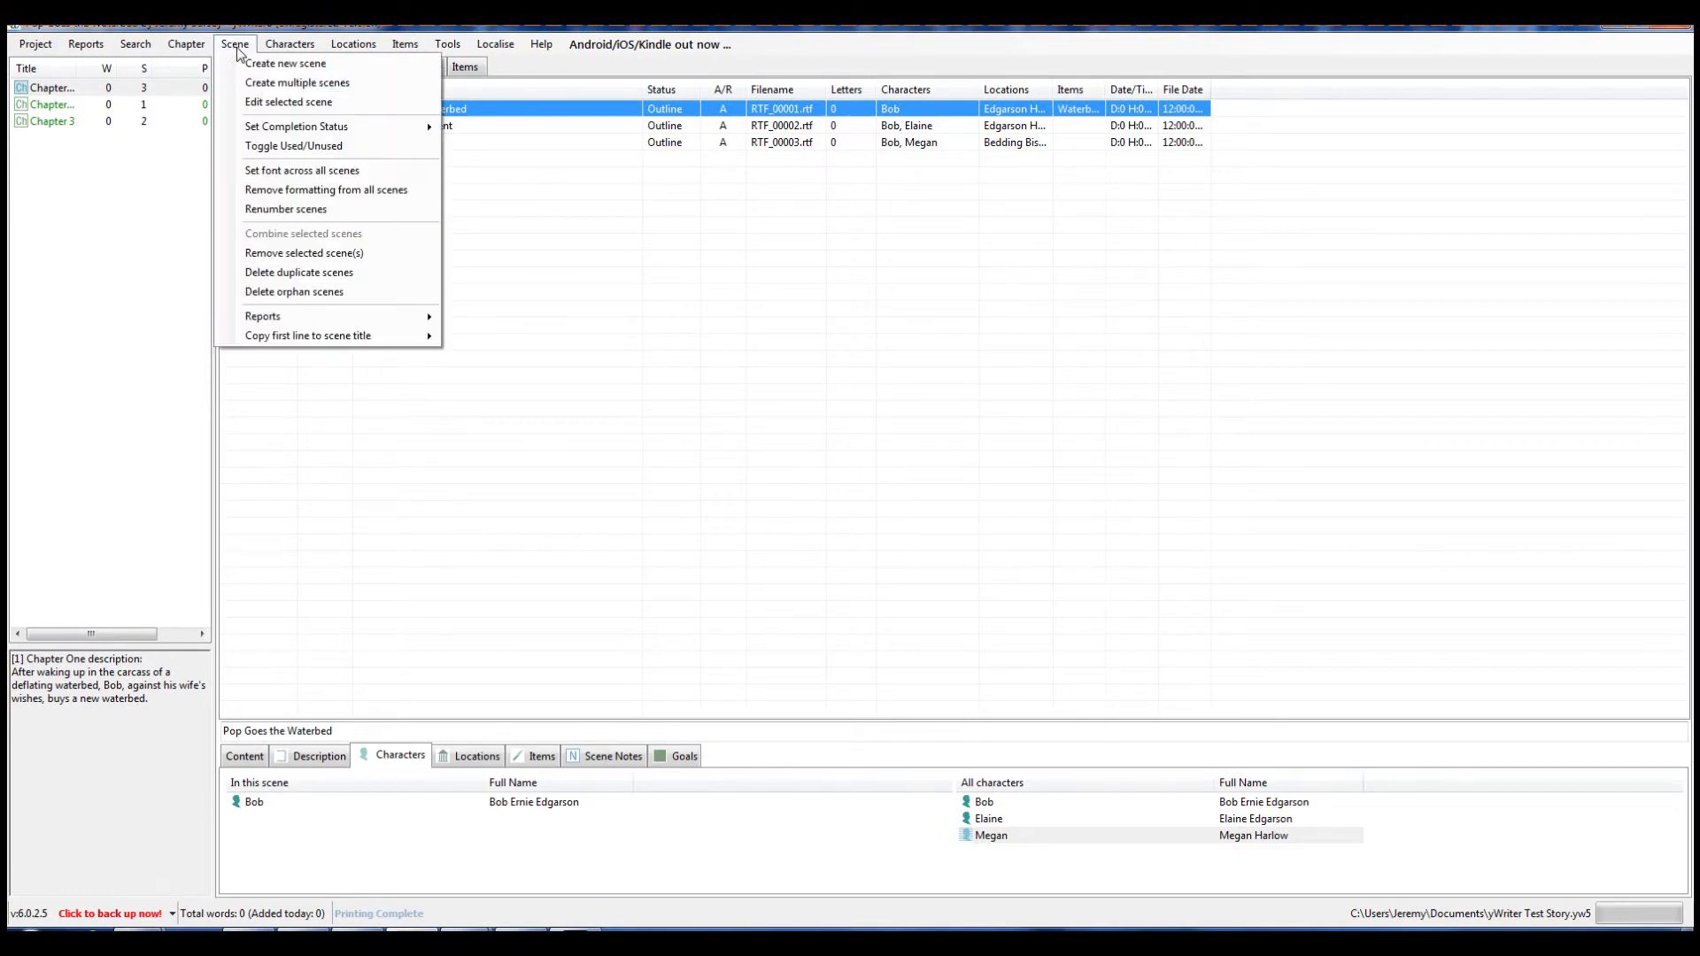
pyautogui.click(281, 103)
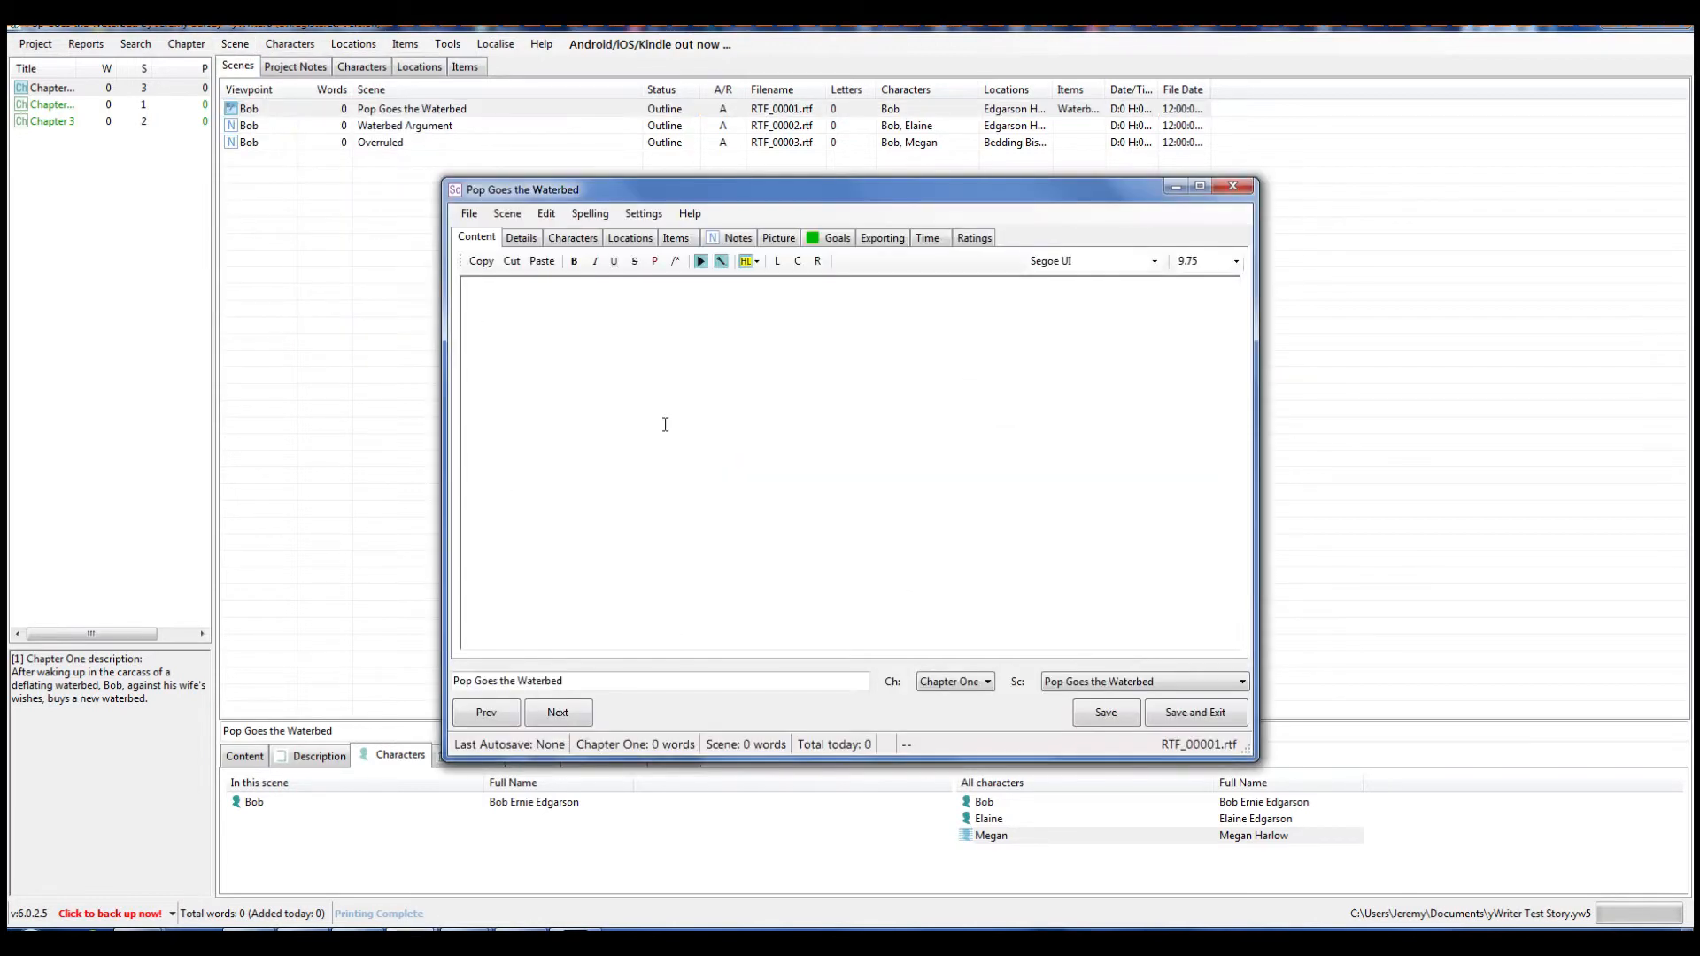
pyautogui.click(536, 336)
pyautogui.write('The waterbed sprung a leak, and Bob')
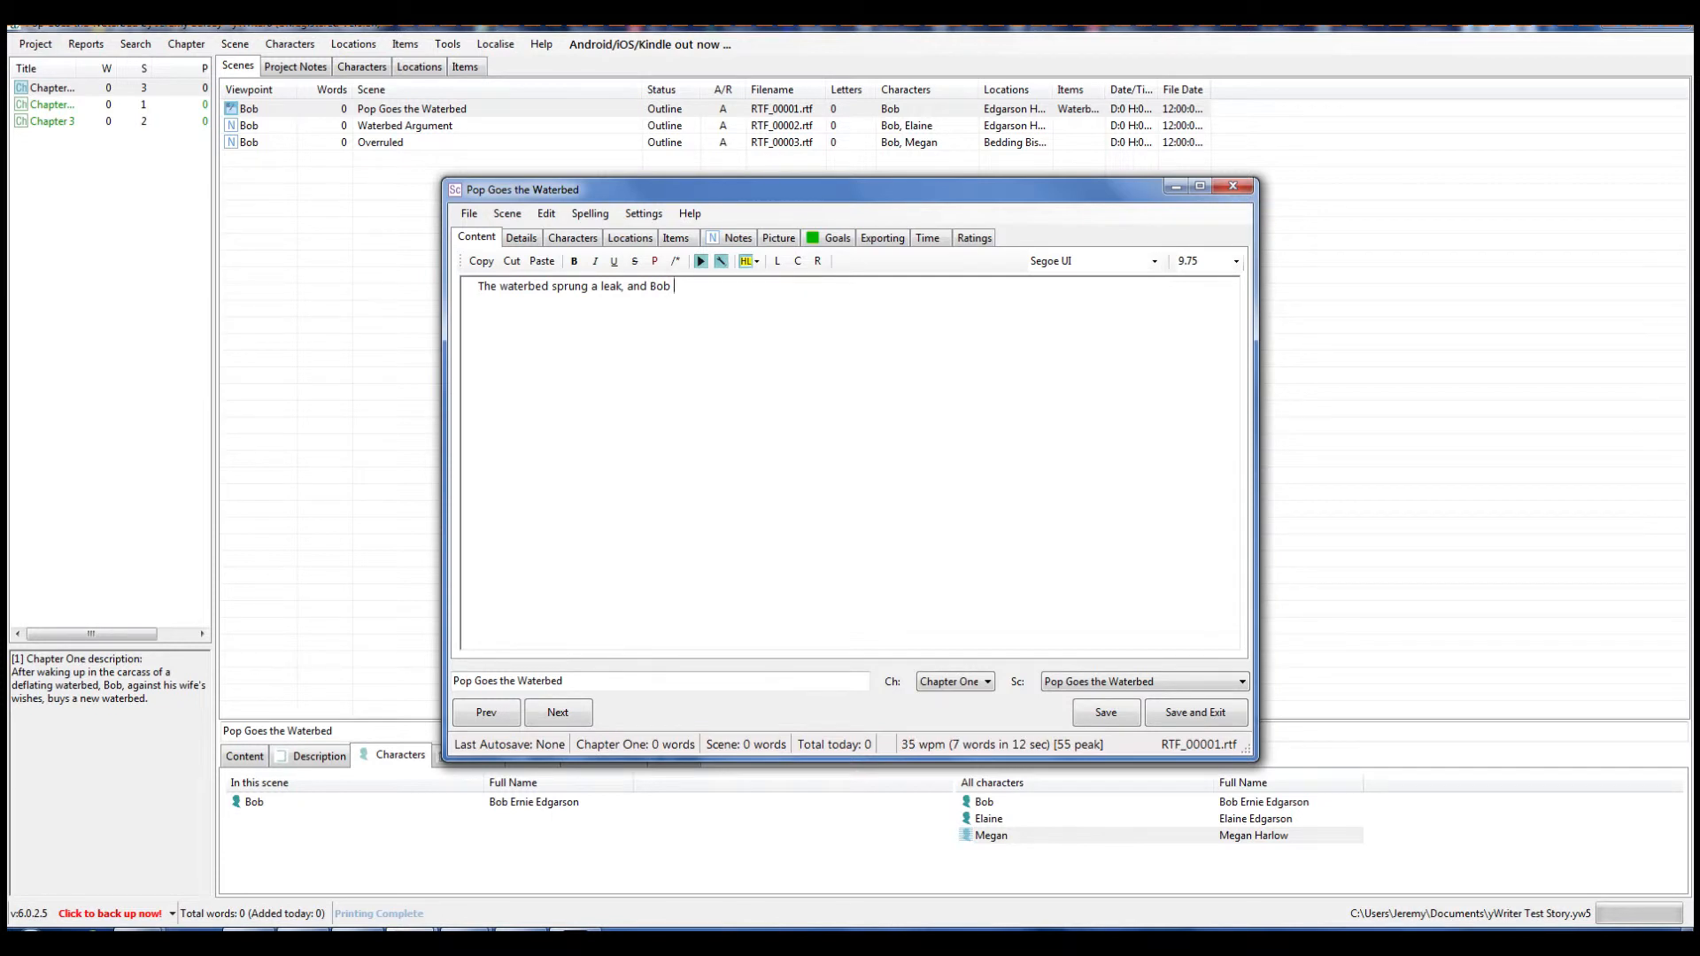
pyautogui.press('BackSpace')
pyautogui.press('BackSpace')
pyautogui.press('BackSpace')
pyautogui.press('BackSpace')
pyautogui.press('BackSpace')
pyautogui.press('BackSpace')
pyautogui.press('BackSpace')
pyautogui.press('BackSpace')
pyautogui.press('BackSpace')
pyautogui.press('BackSpace')
pyautogui.press('BackSpace')
pyautogui.press('BackSpace')
pyautogui.press('BackSpace')
pyautogui.press('BackSpace')
pyautogui.press('BackSpace')
pyautogui.press('BackSpace')
pyautogui.press('BackSpace')
pyautogui.press('BackSpace')
pyautogui.press('BackSpace')
pyautogui.press('BackSpace')
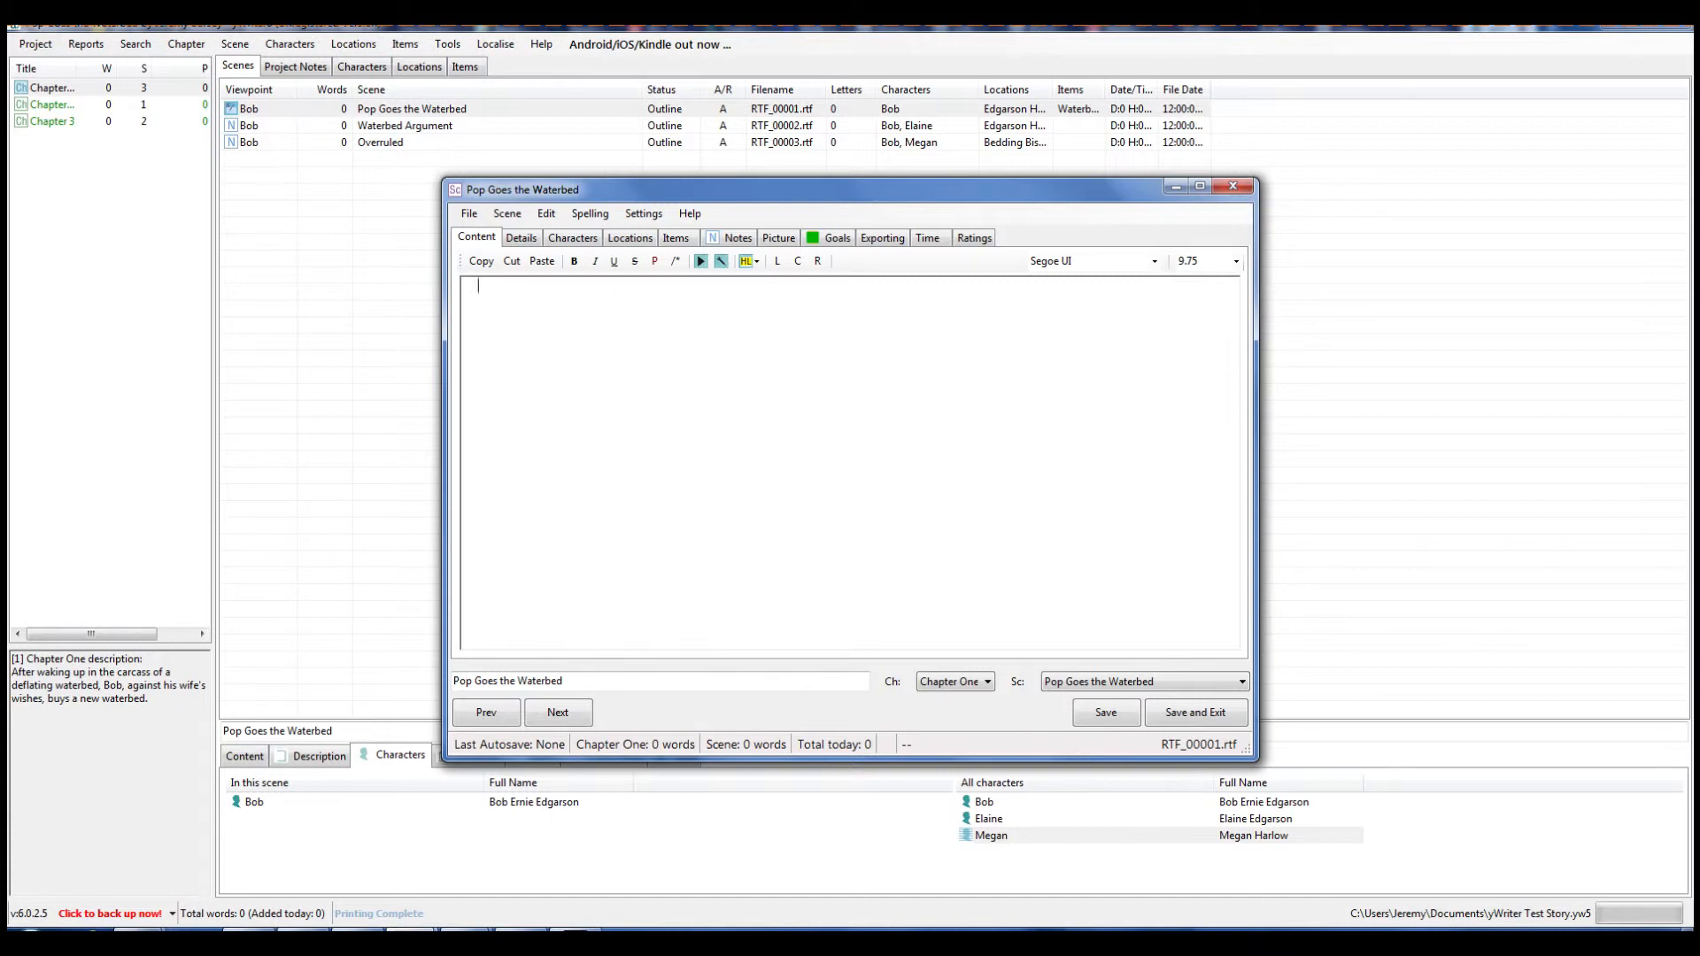
# Write "When (viewpoint character) awoke Friday morning, he did not expect to have to swim out of bed." as the scene's opening and save it.
pyautogui.write('When Bob awoke Friday morning')
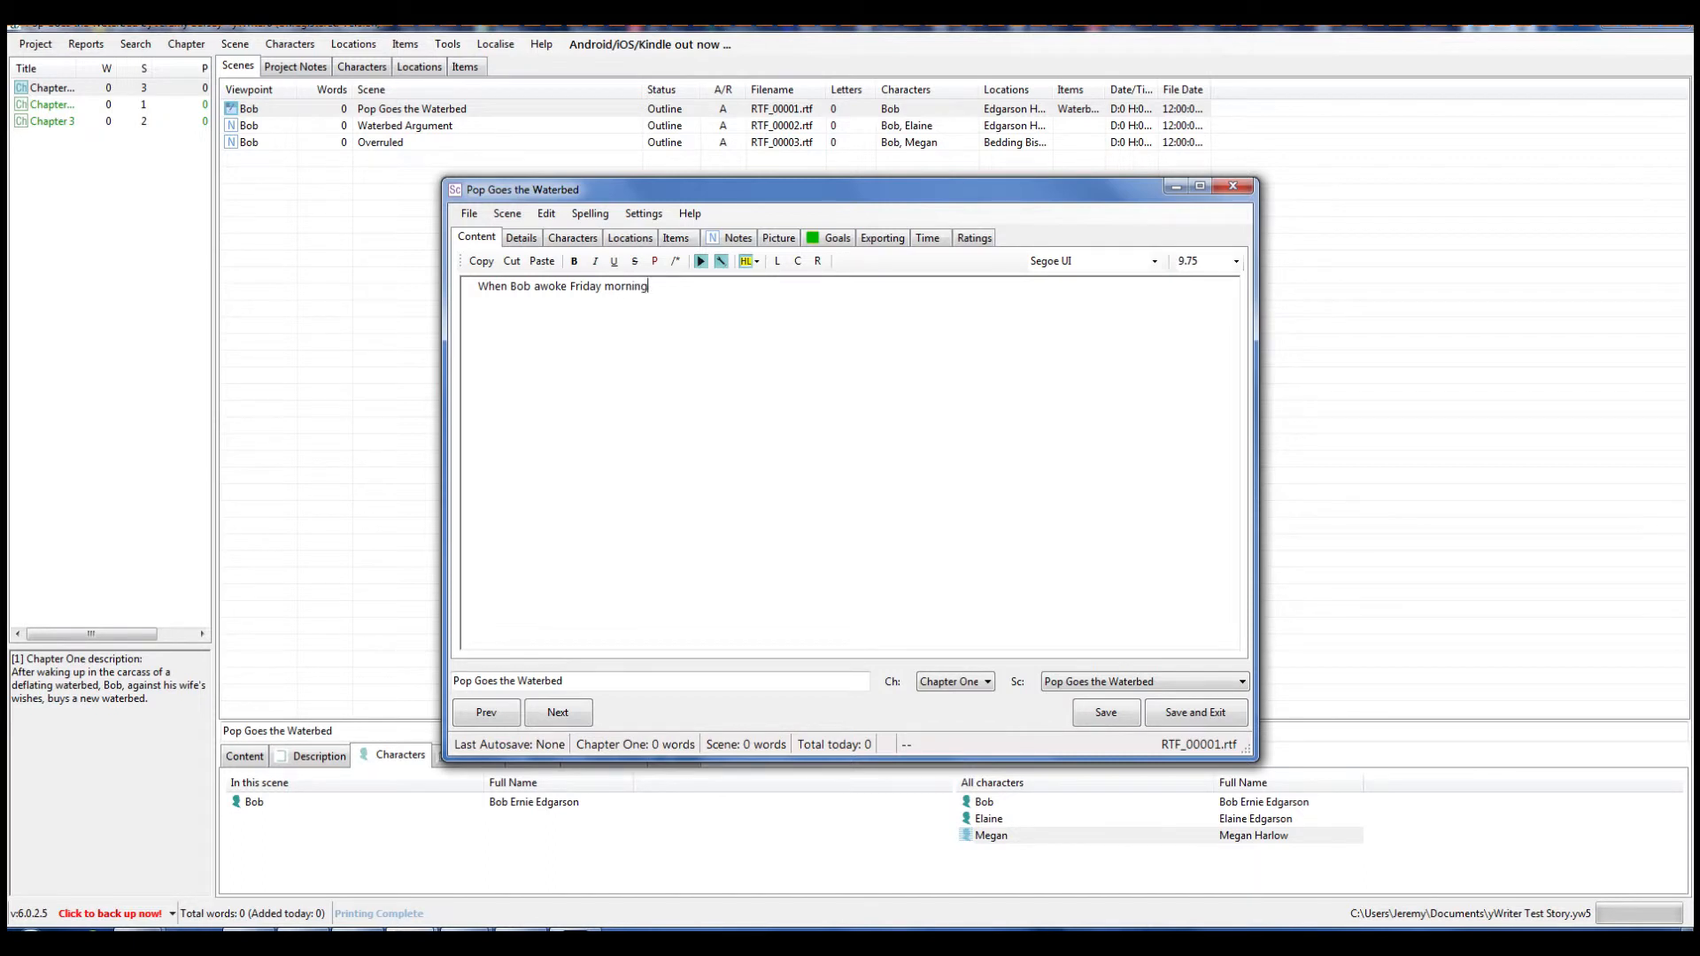
pyautogui.write(', he did not expect to ')
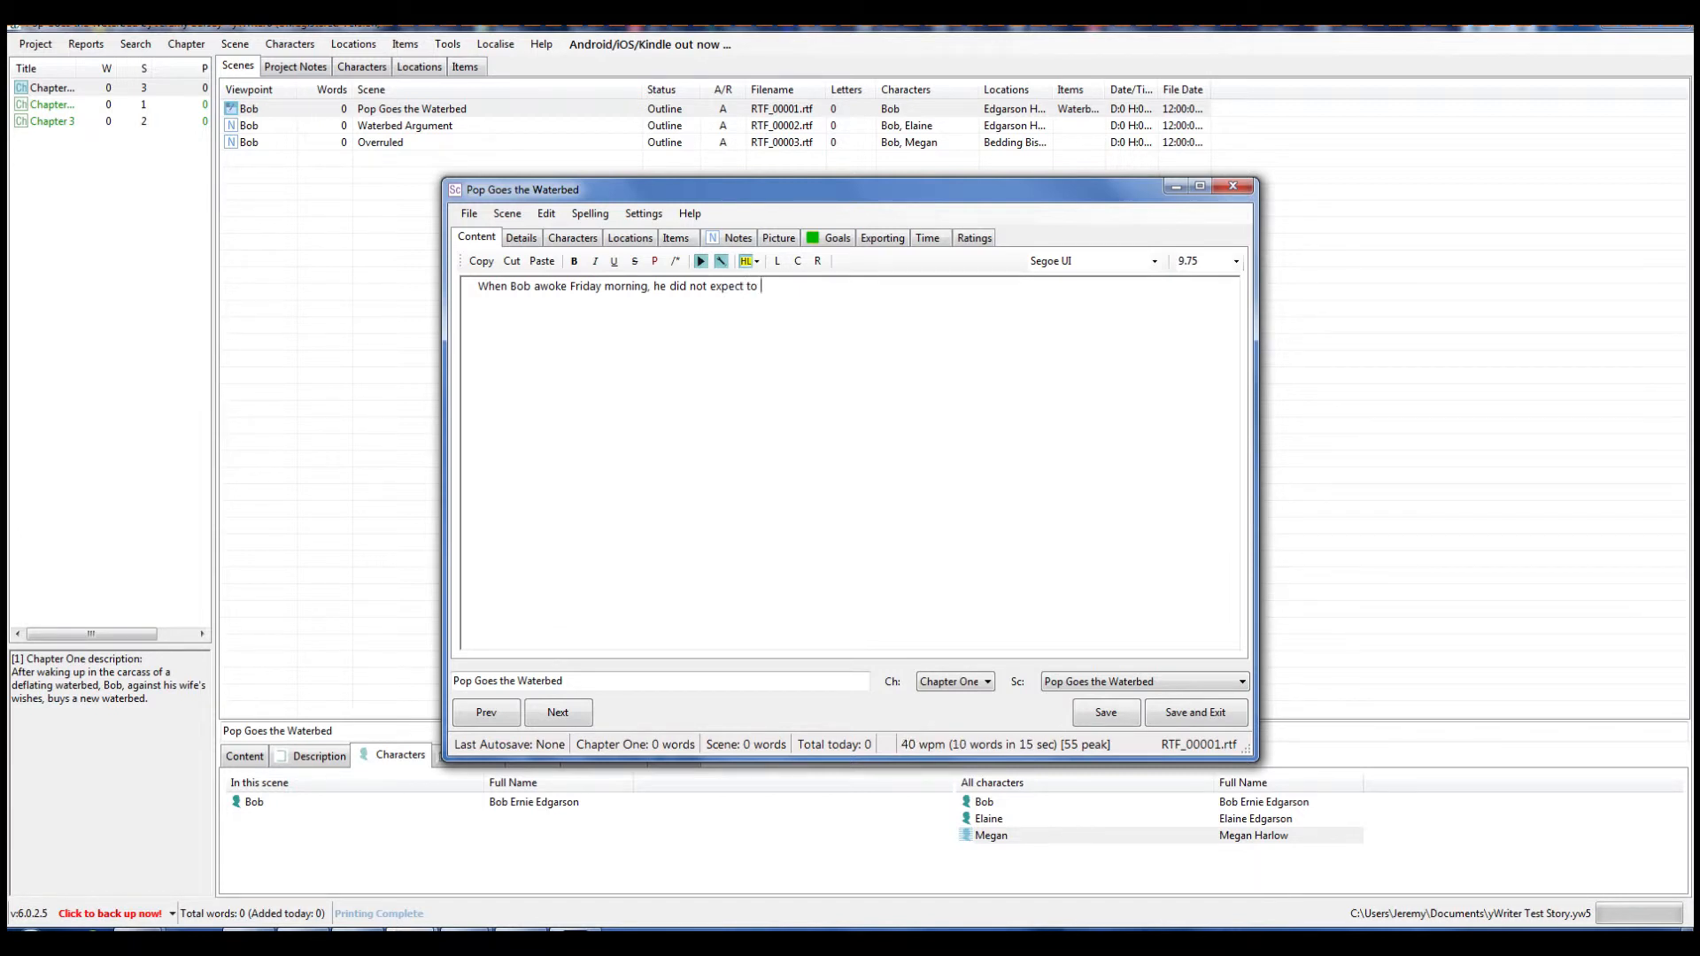
pyautogui.write('have to swim out of bed.')
pyautogui.click(1117, 714)
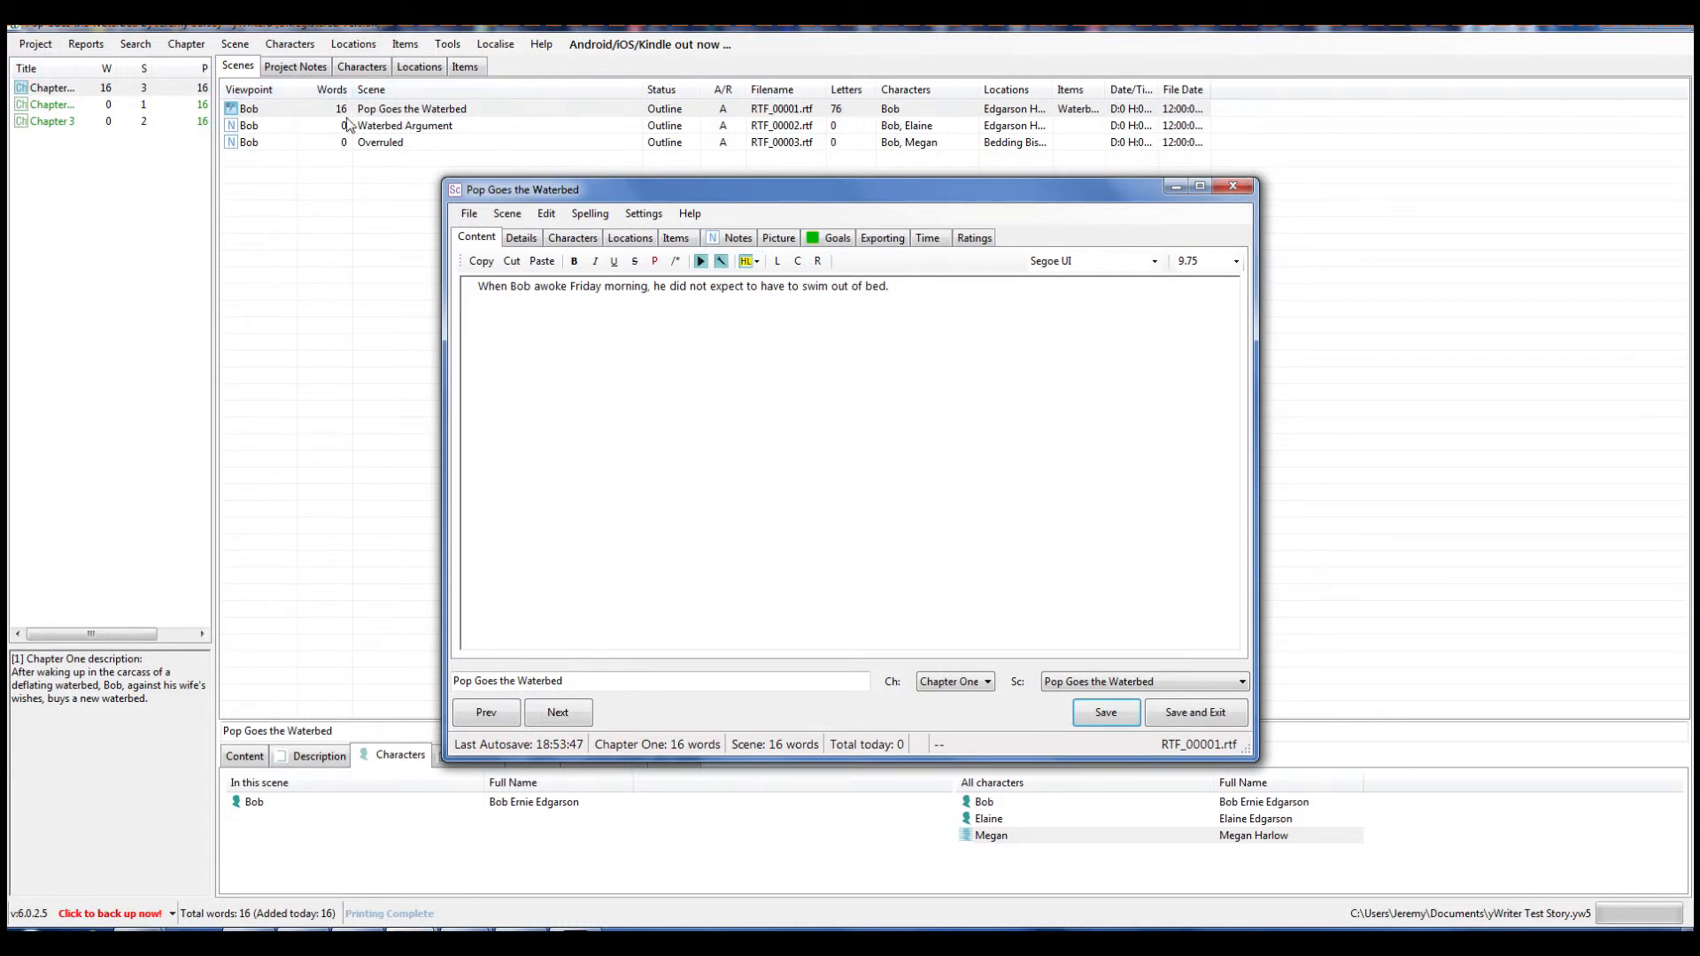
# Review the scene's description, viewpoint character choices and present characters.
pyautogui.click(520, 237)
pyautogui.click(572, 238)
pyautogui.click(629, 238)
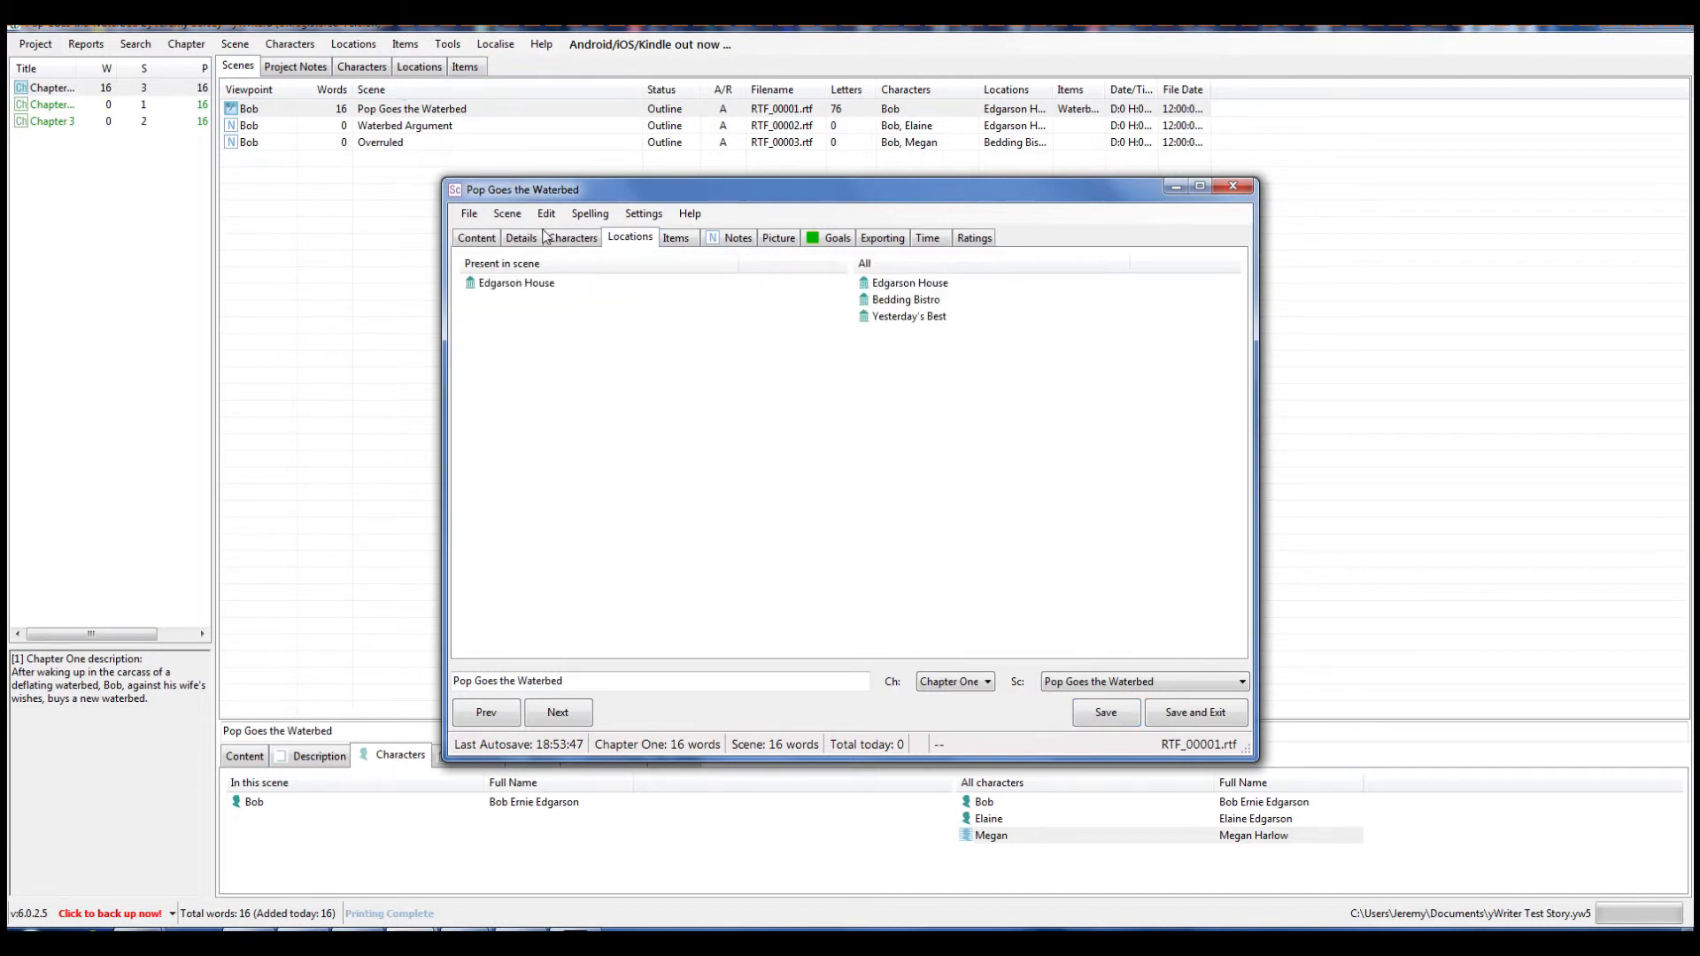
pyautogui.click(521, 237)
pyautogui.click(1041, 275)
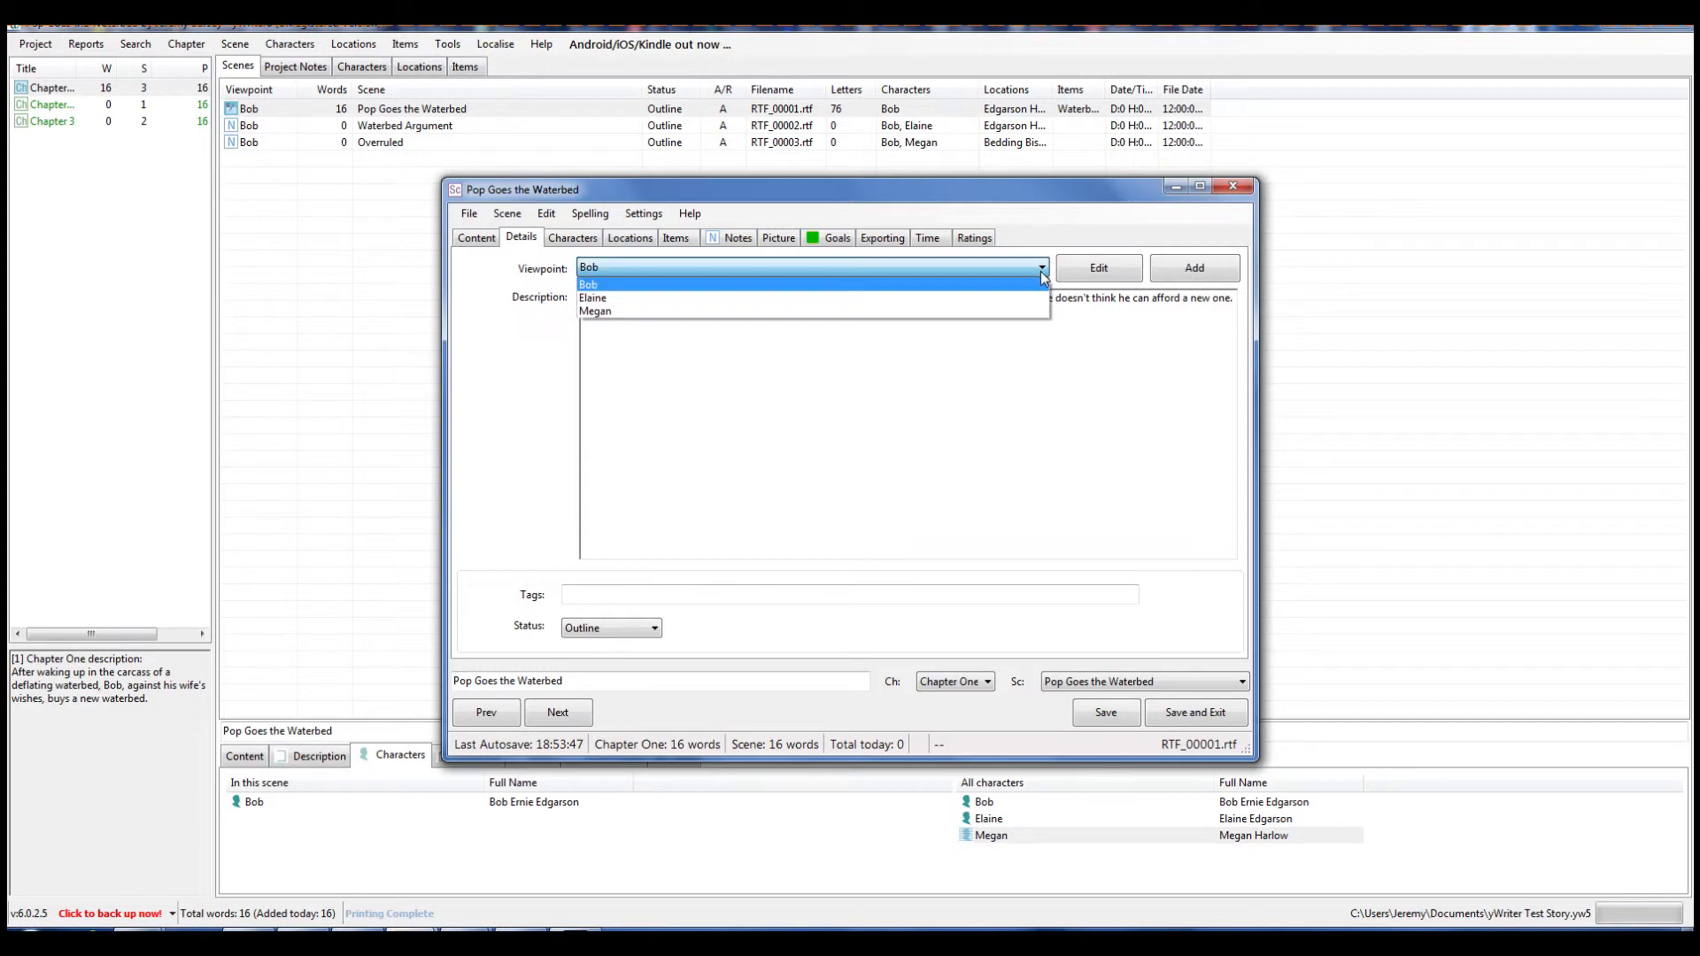
pyautogui.click(1042, 276)
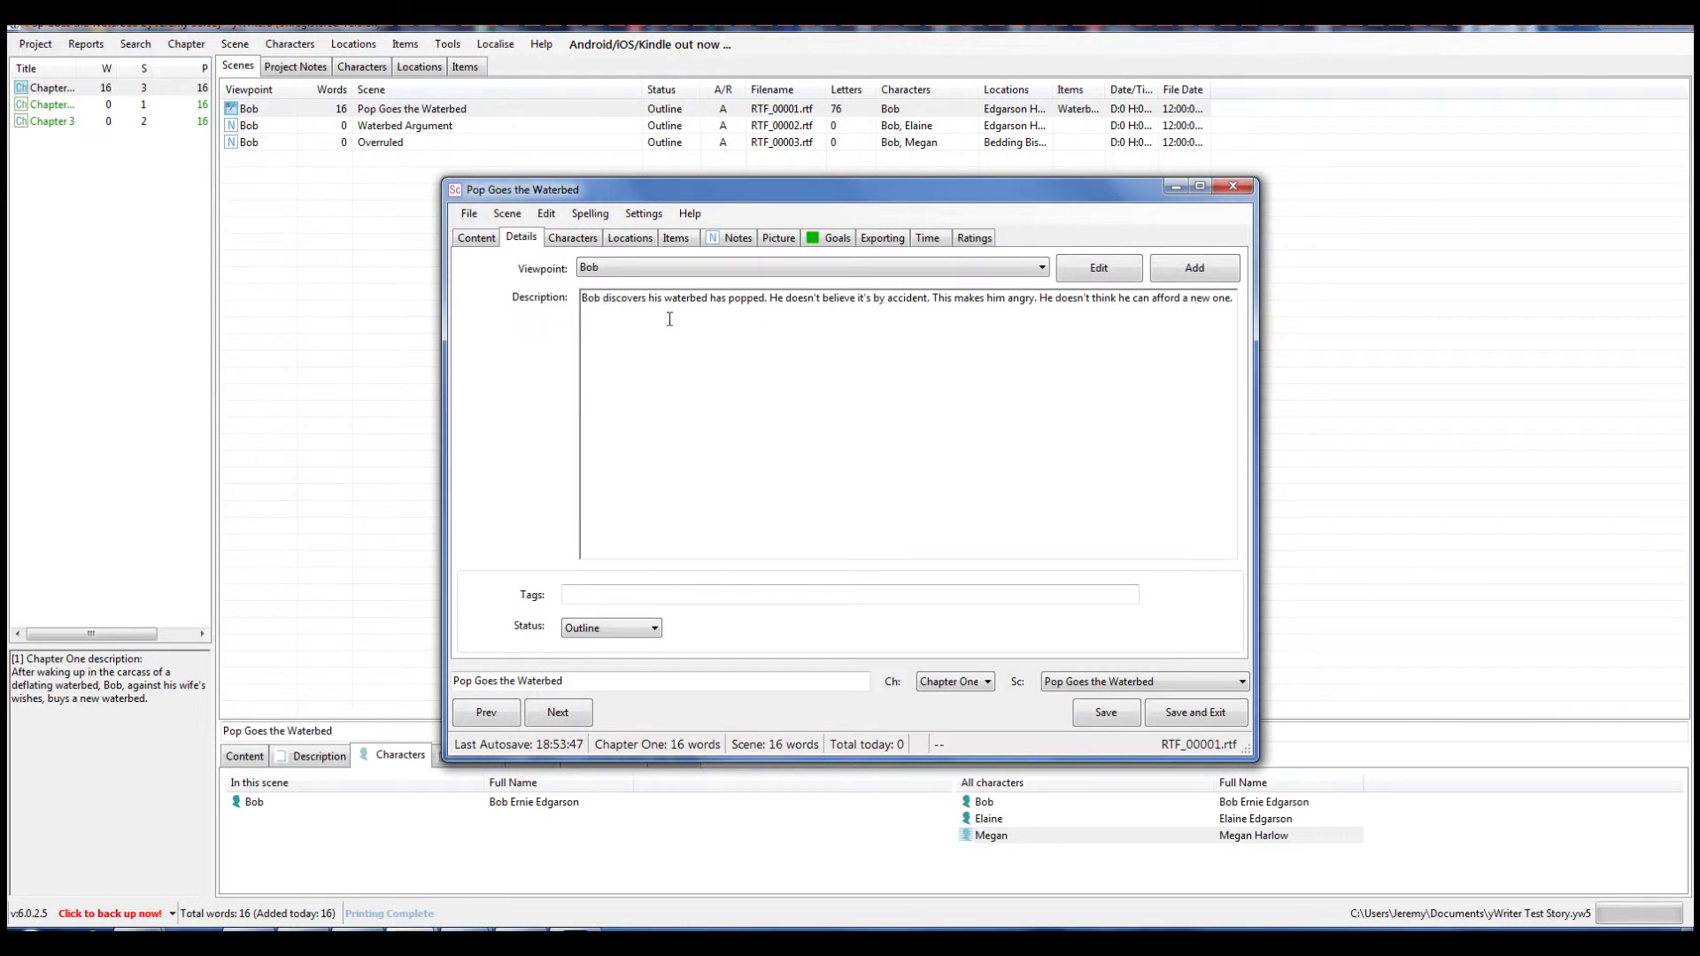
pyautogui.click(567, 239)
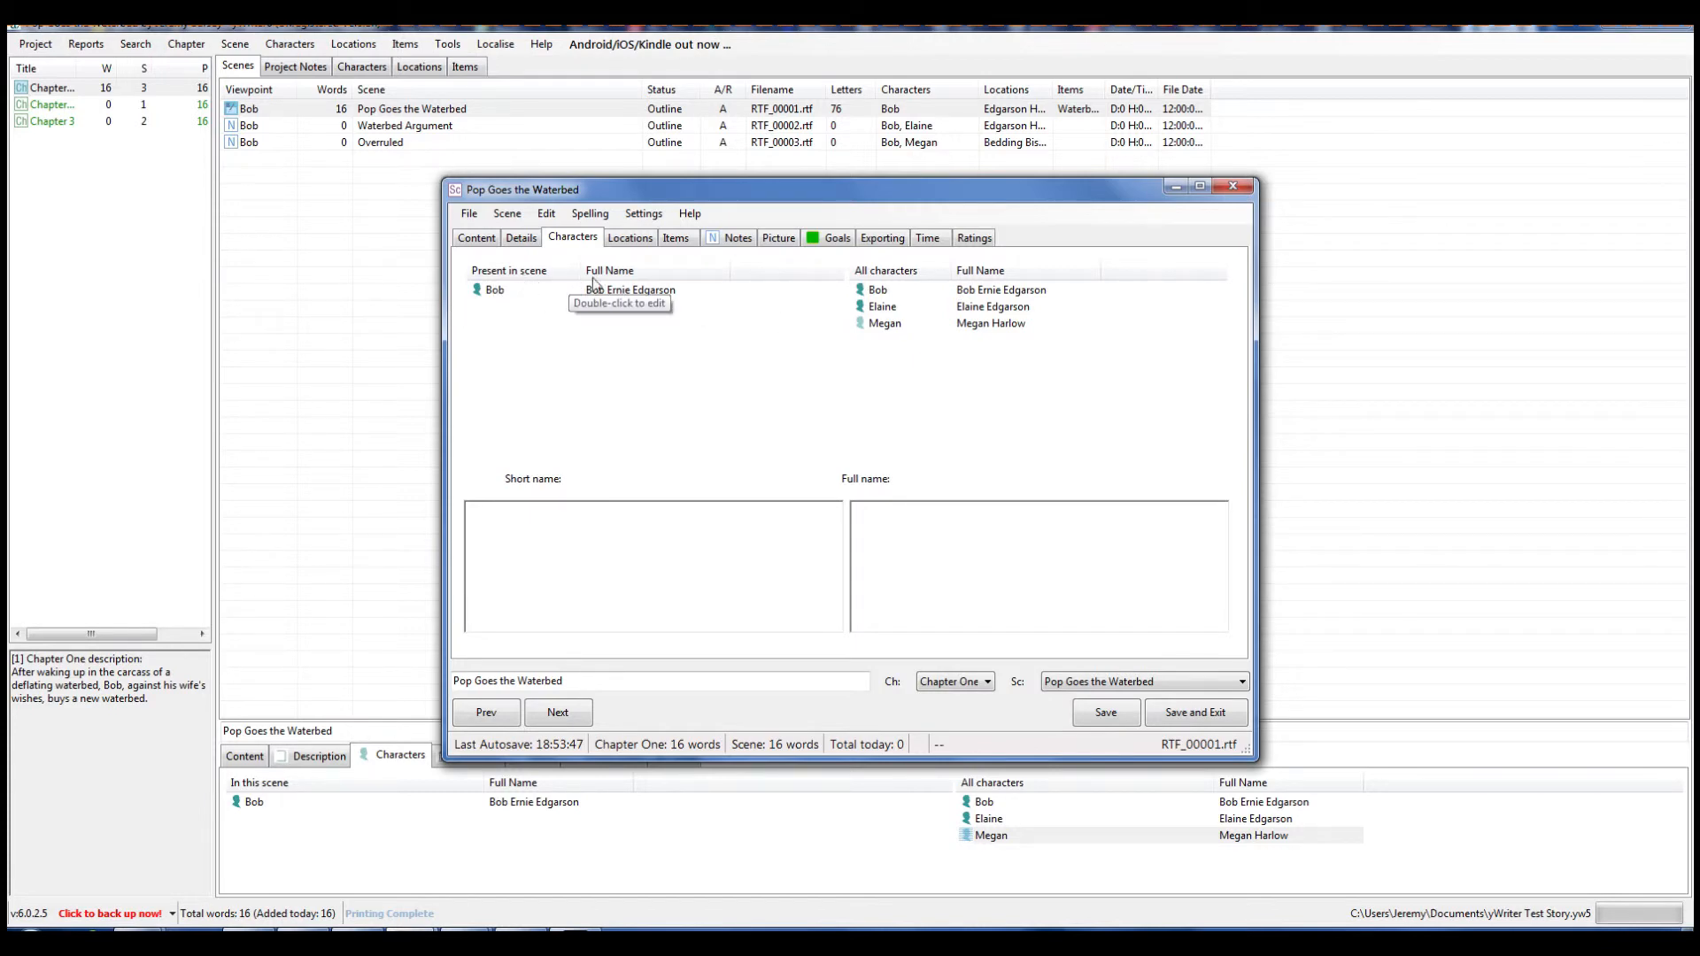
# Review the scene's locations, items, notes, picture and goals, and save and close the scene.
pyautogui.click(643, 239)
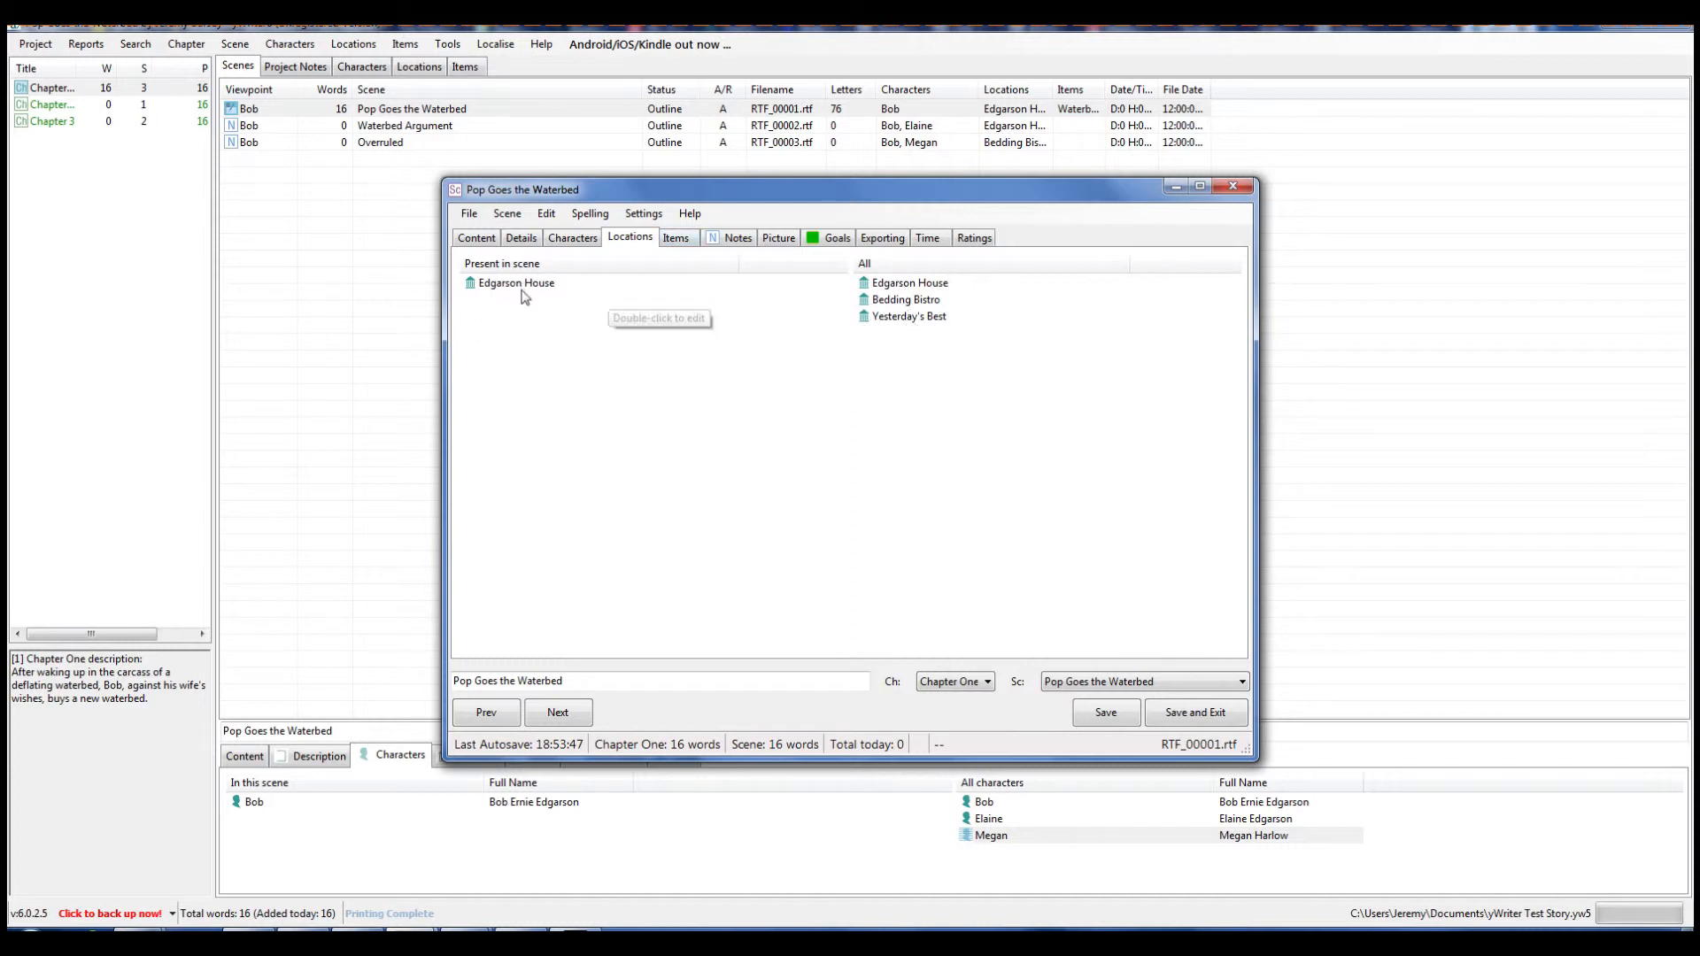
pyautogui.click(896, 319)
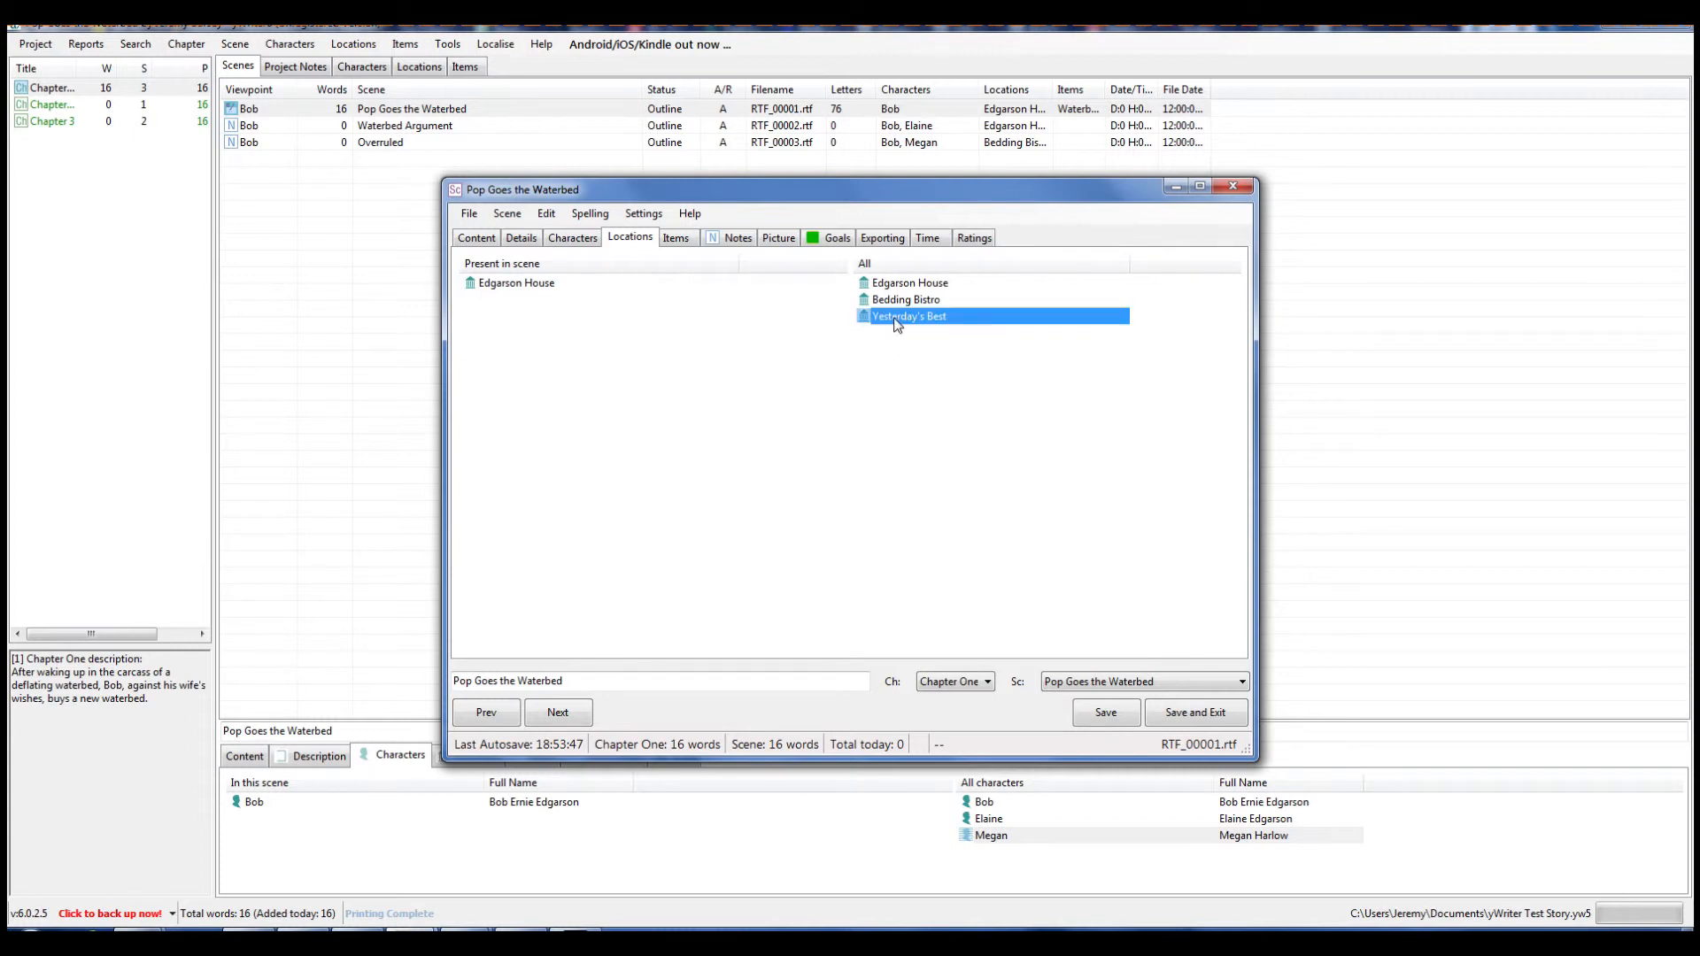
pyautogui.moveTo(506, 312)
pyautogui.mouseDown()
pyautogui.moveTo(593, 339)
pyautogui.moveTo(908, 369)
pyautogui.moveTo(506, 303)
pyautogui.mouseUp()
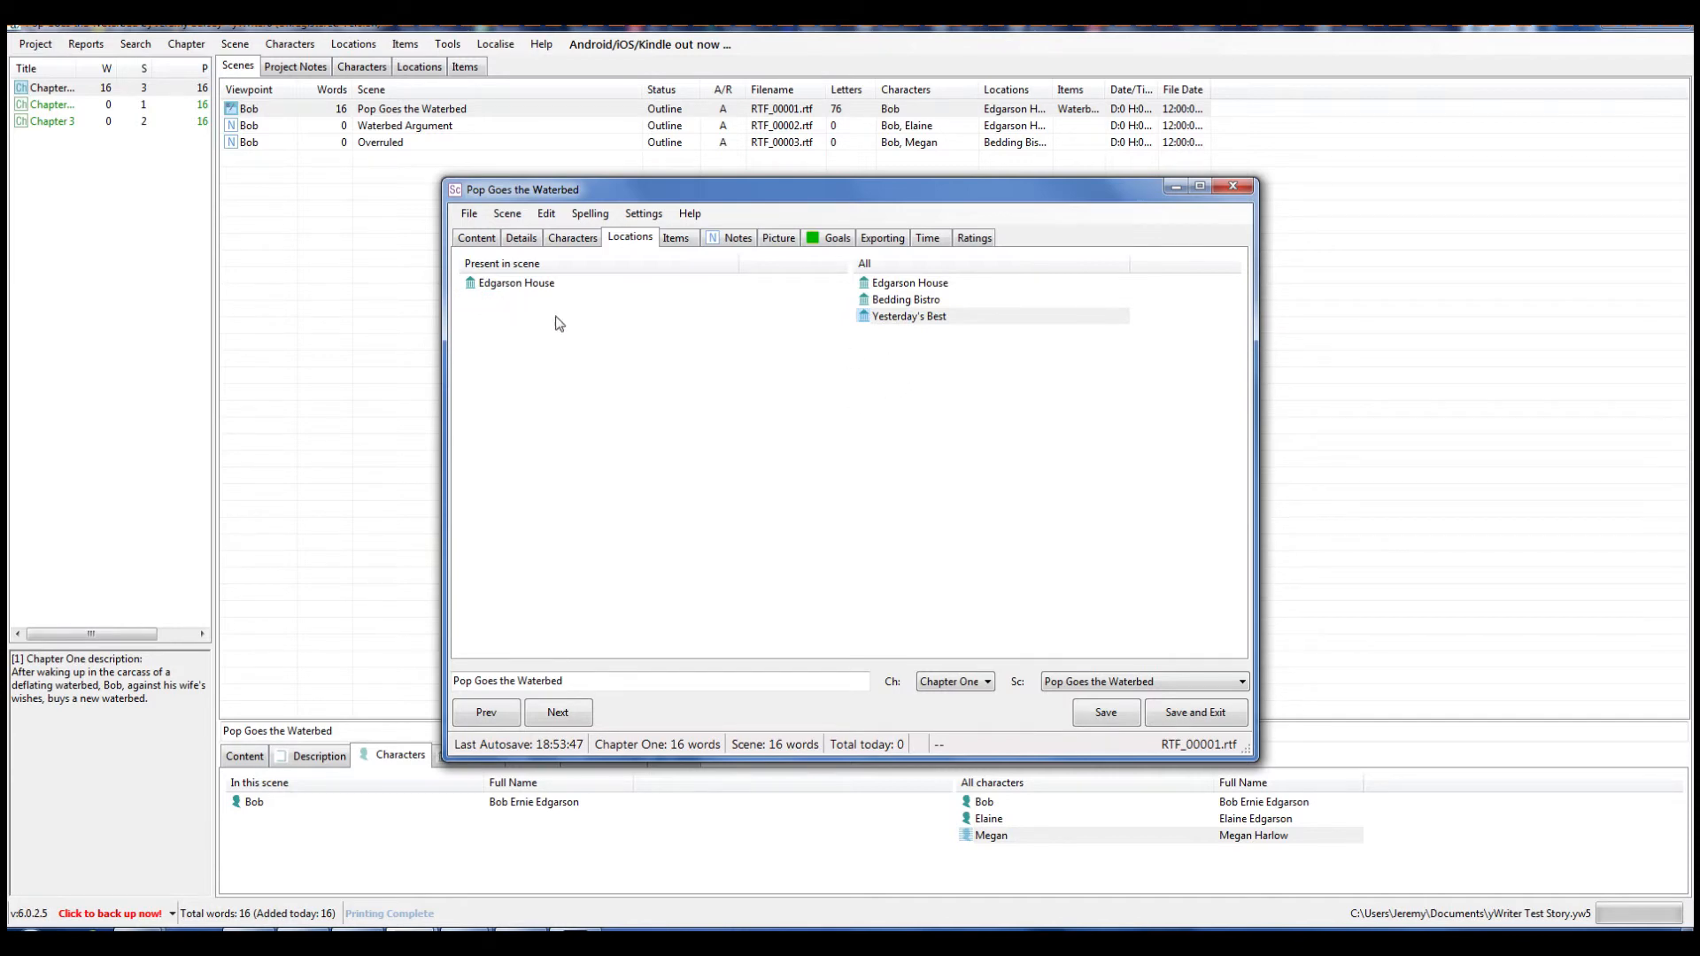
pyautogui.click(675, 237)
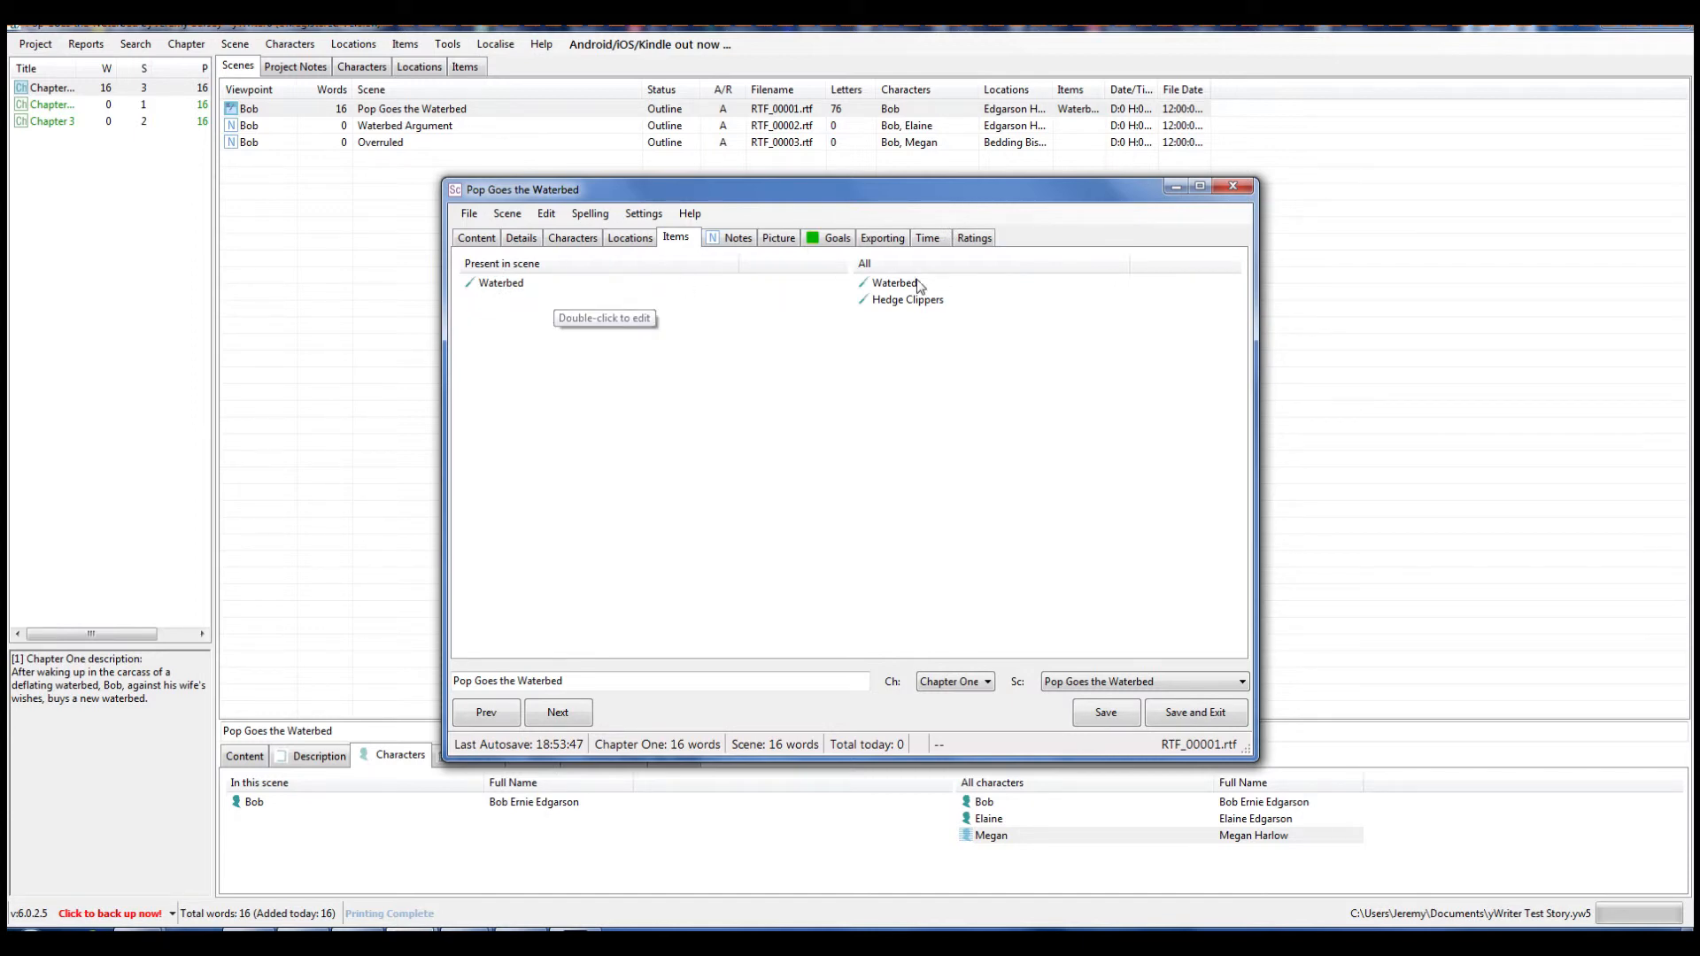
pyautogui.click(733, 243)
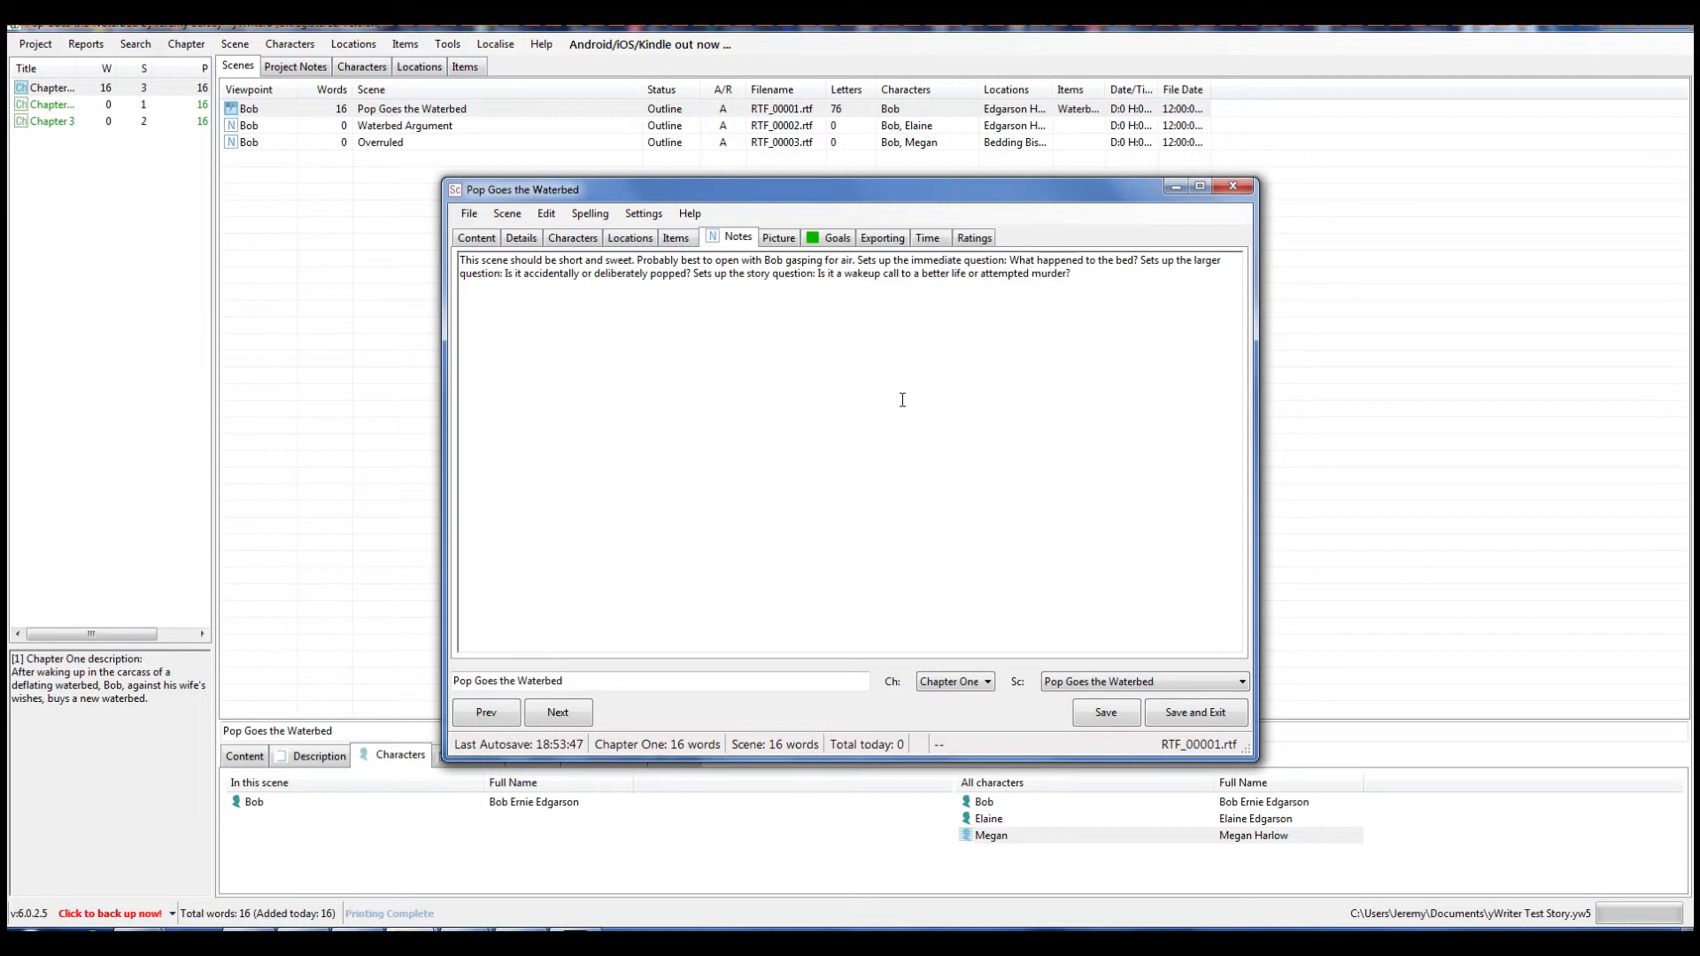
pyautogui.click(778, 240)
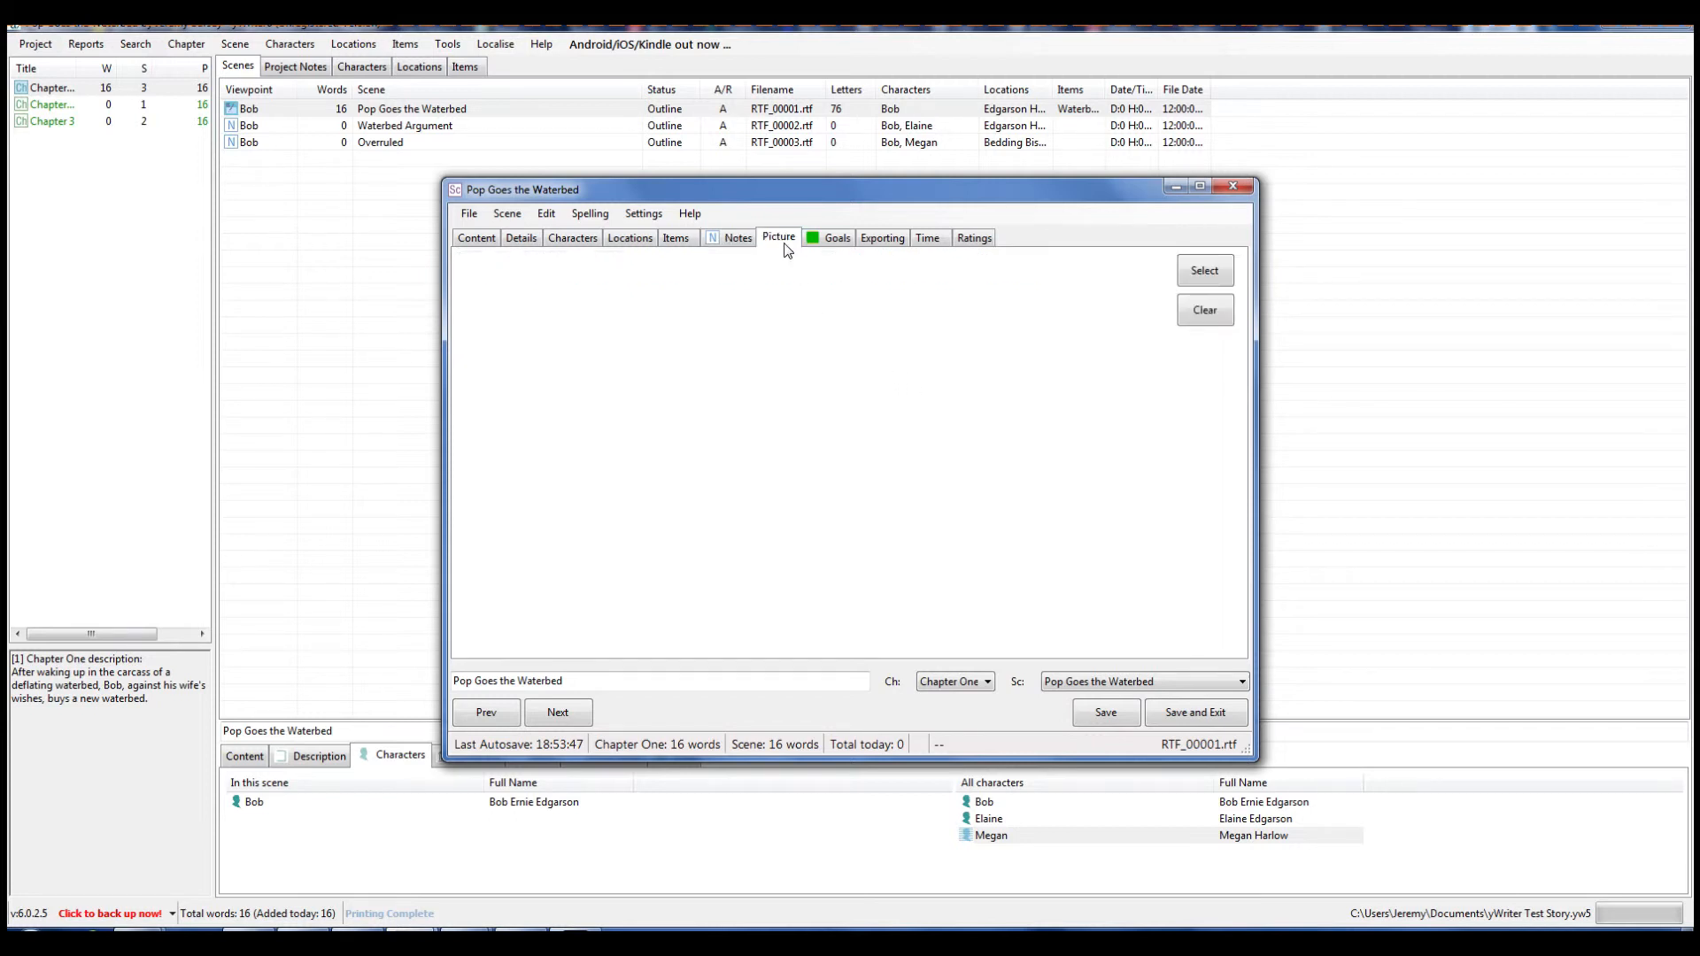
pyautogui.click(835, 244)
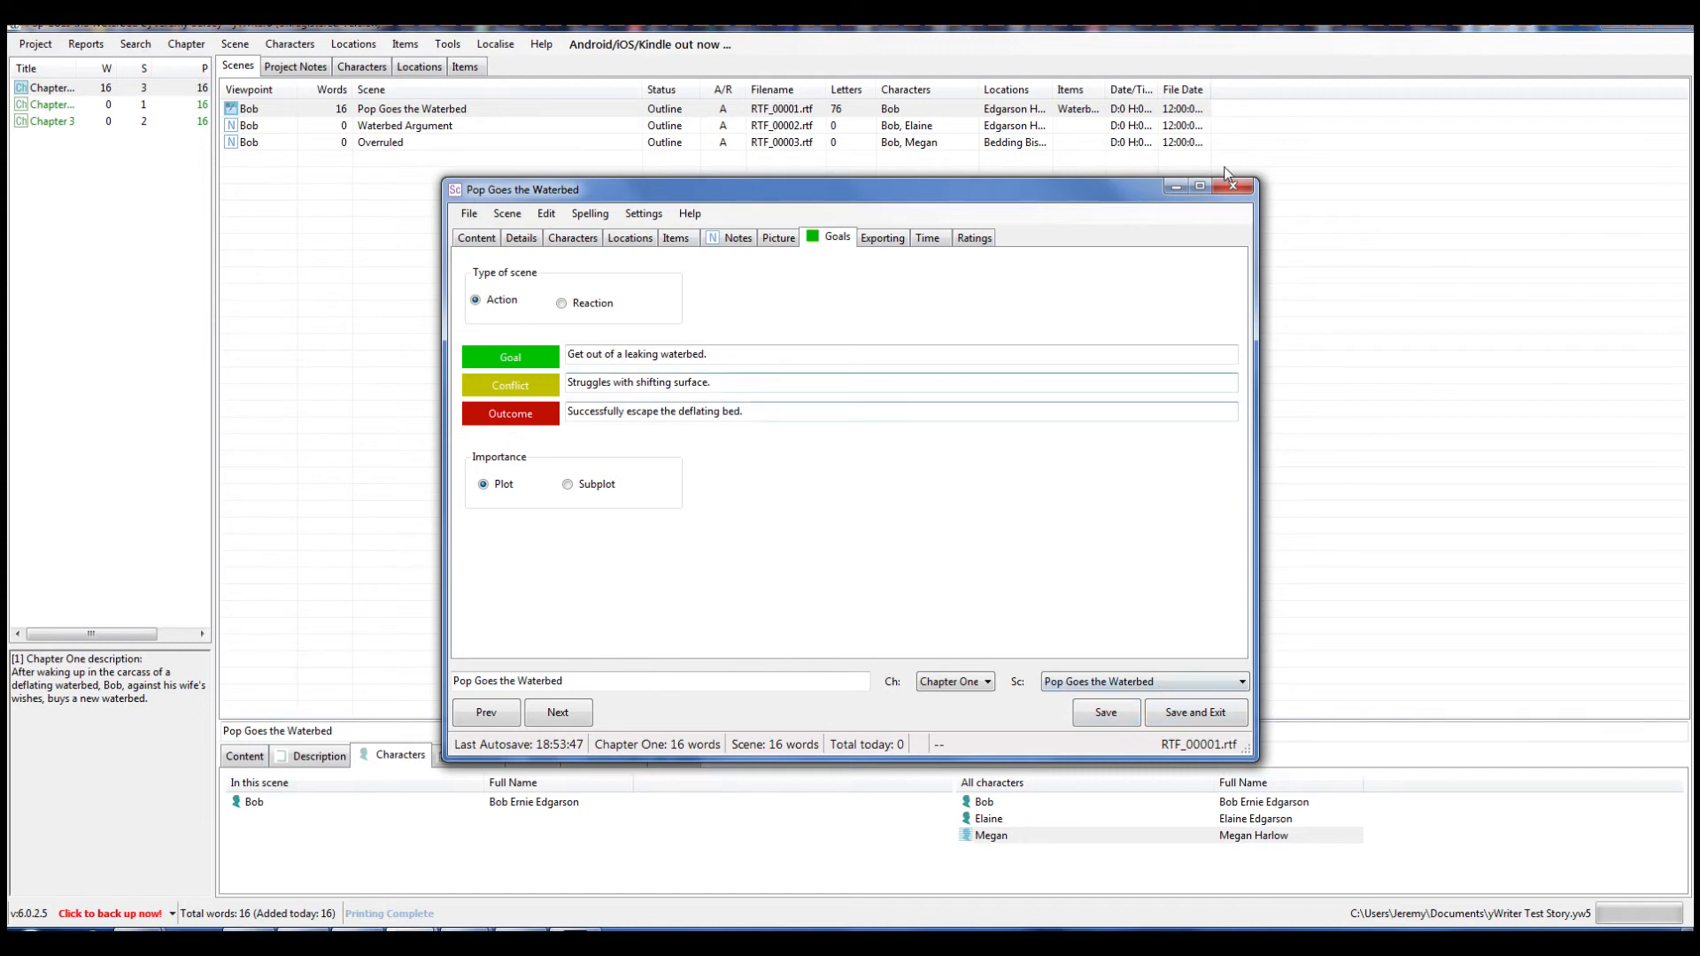
pyautogui.click(1177, 713)
# Open the Chapter One scene "Overruled" for editing and review its goal, conflict and outcome.
pyautogui.click(390, 147)
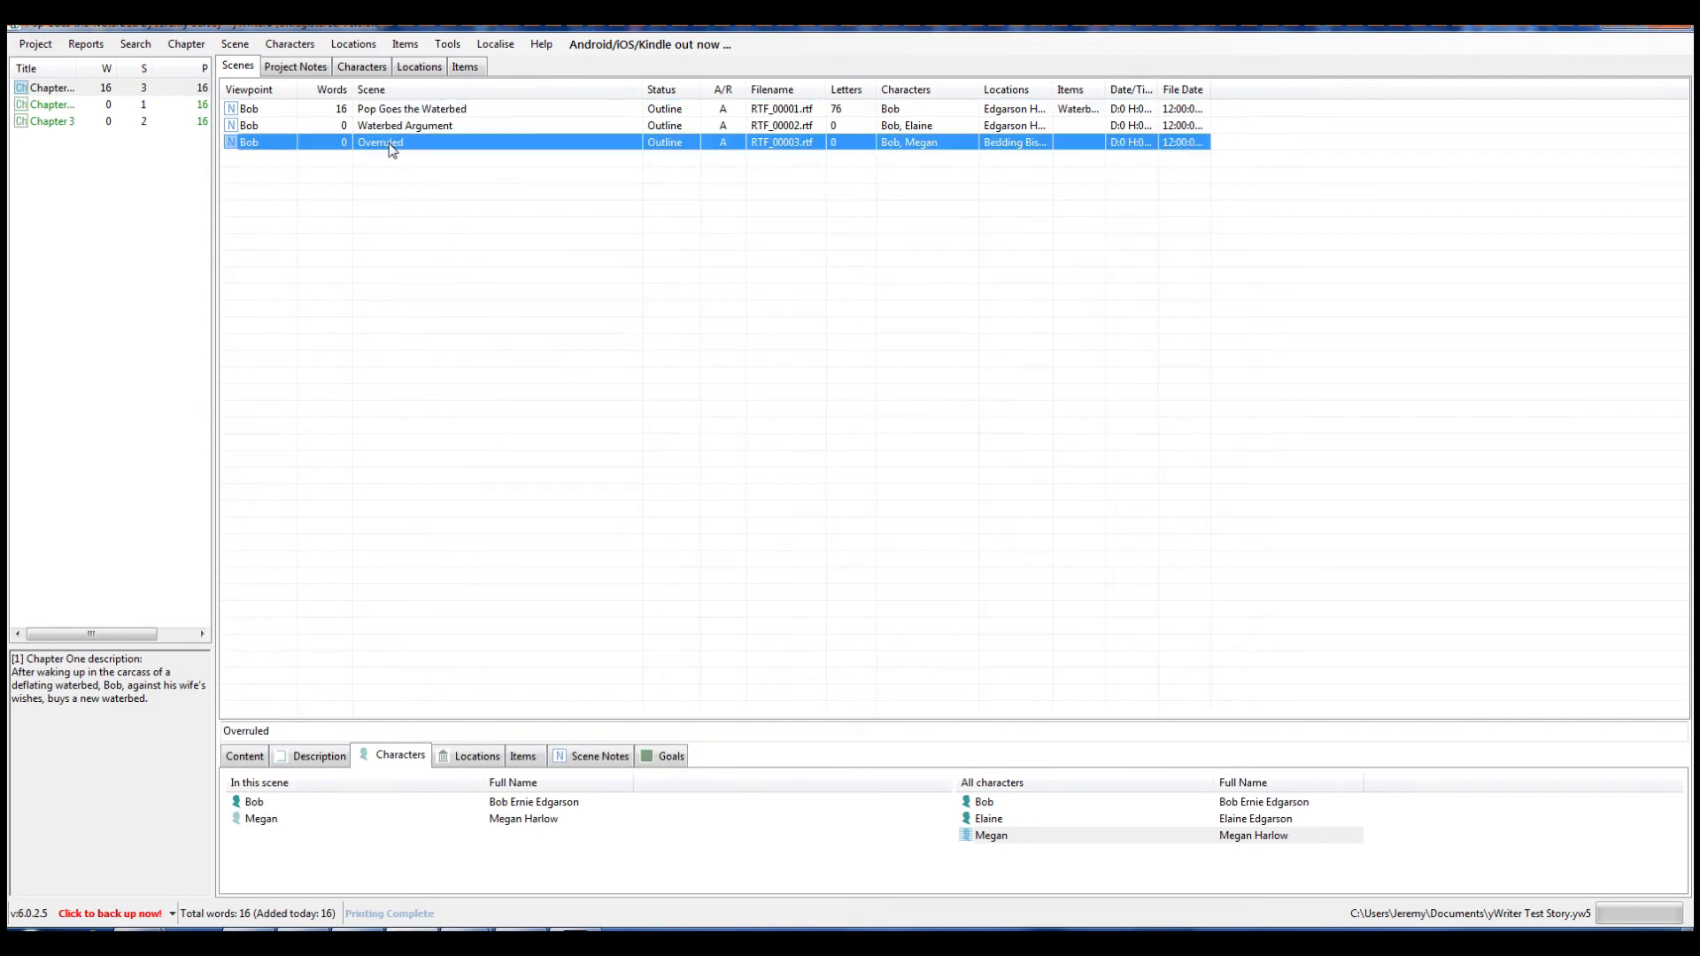
pyautogui.rightClick(390, 147)
pyautogui.click(438, 175)
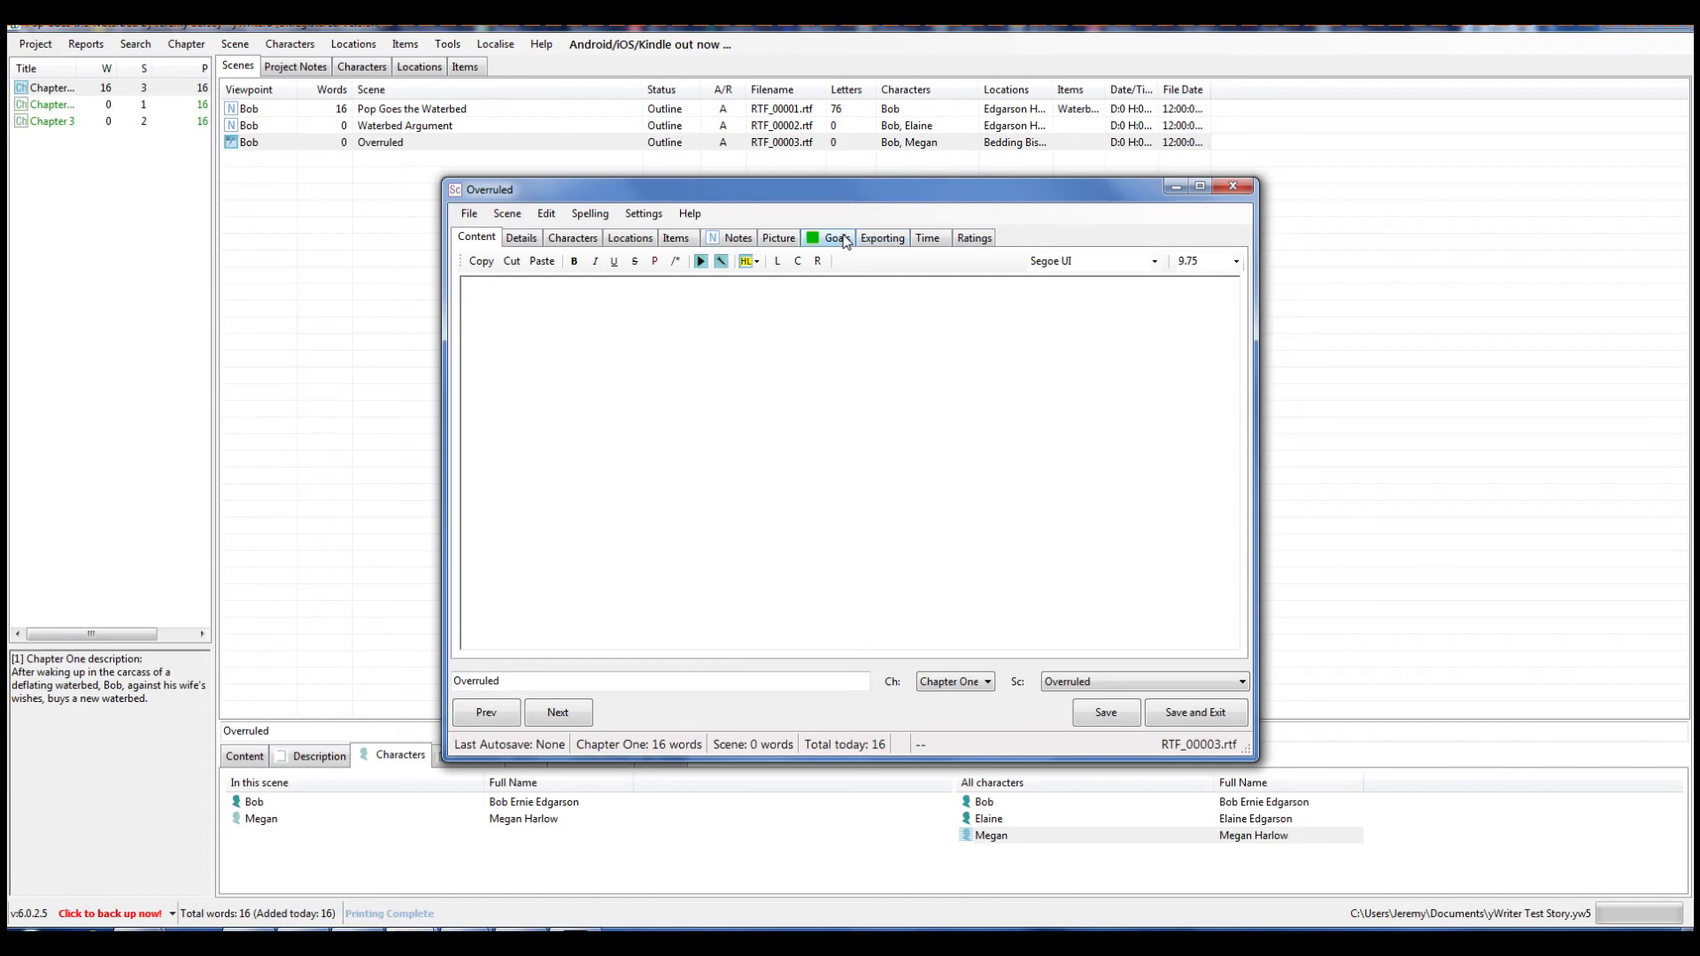
pyautogui.click(832, 241)
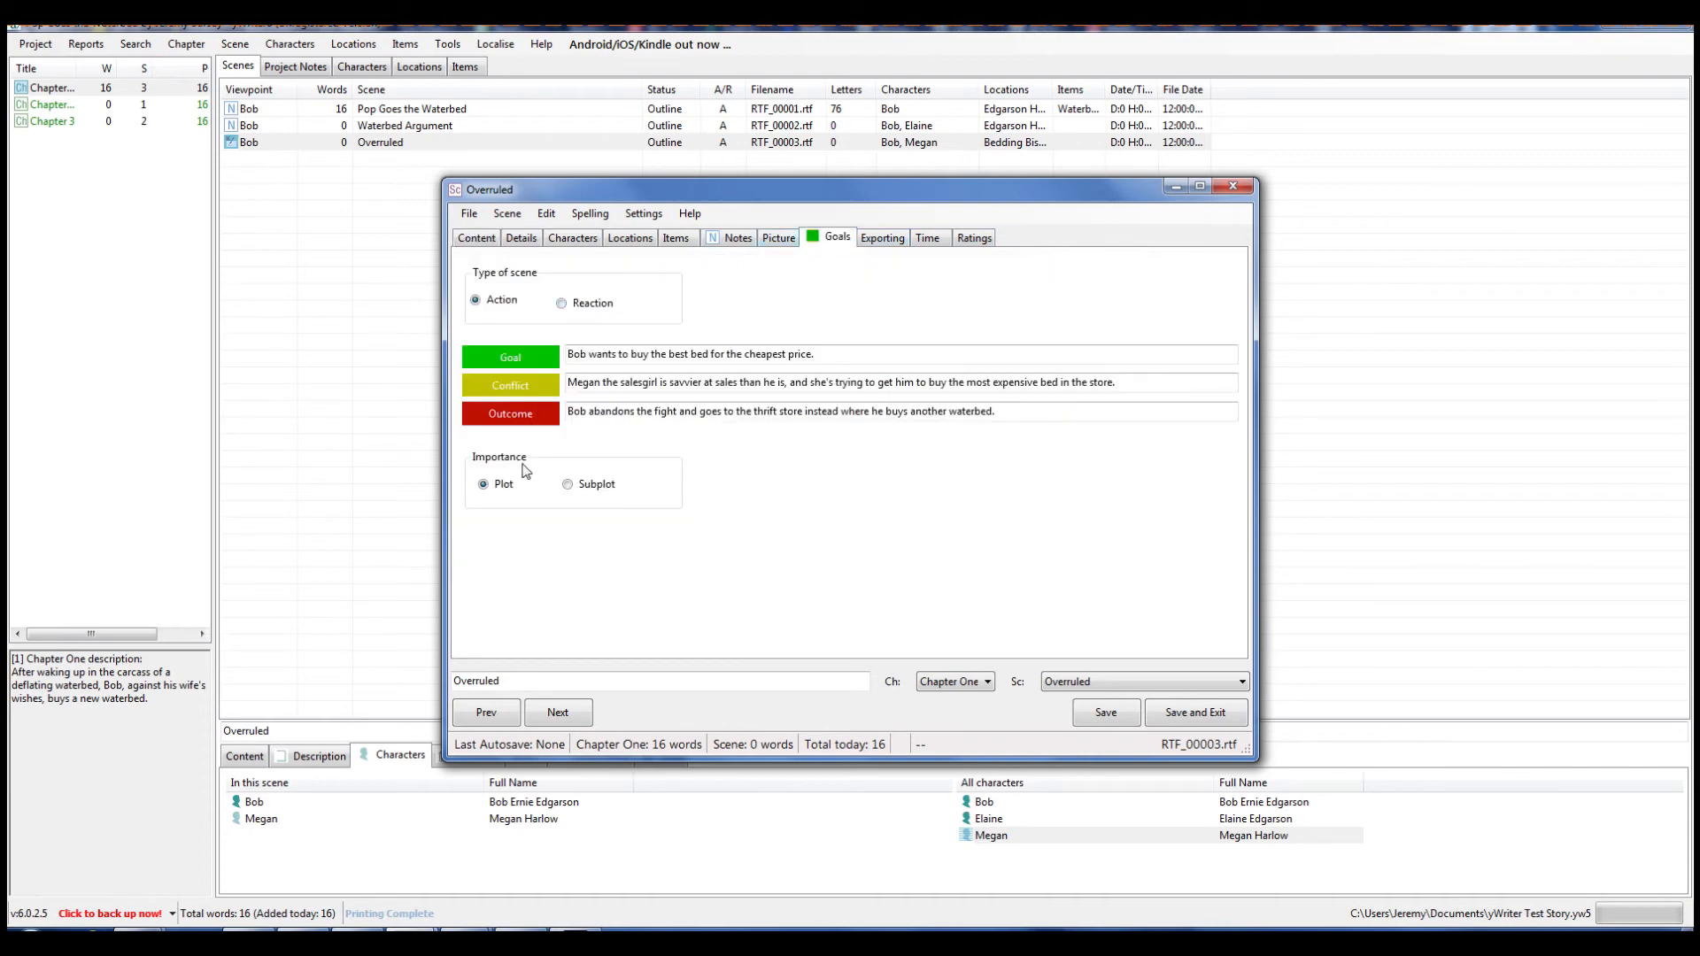
# Check the Reaction scene type for "Overruled", return it to Action, and save and close the scene.
pyautogui.click(561, 303)
pyautogui.click(476, 300)
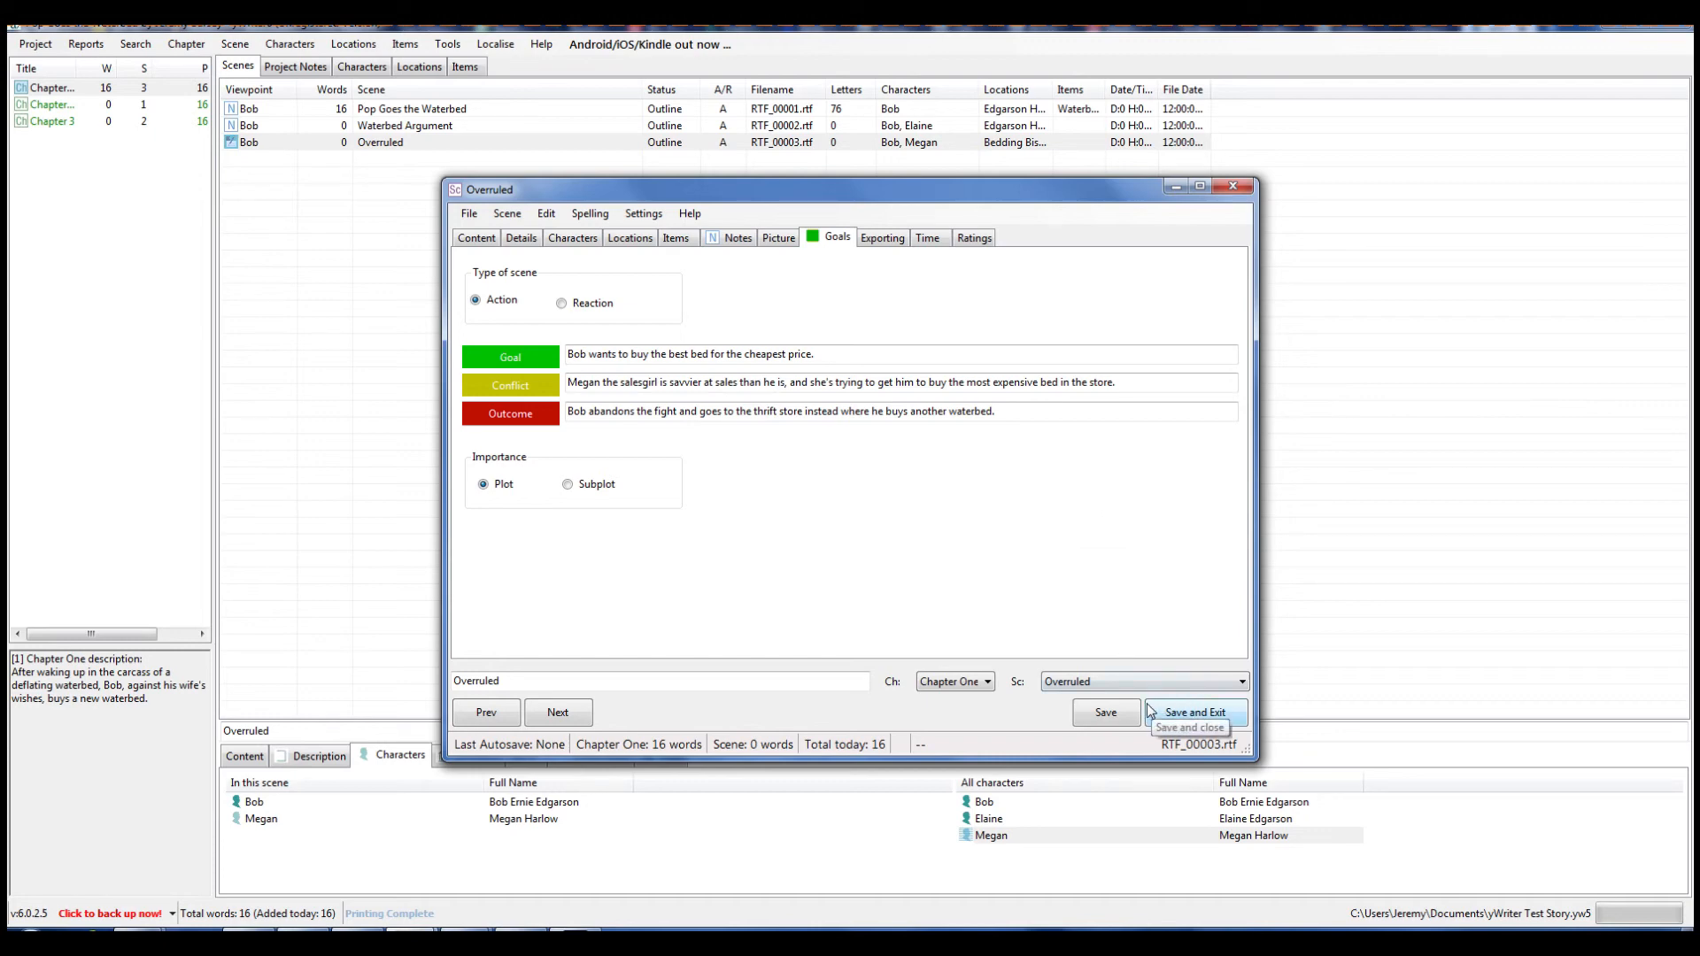
pyautogui.click(1179, 726)
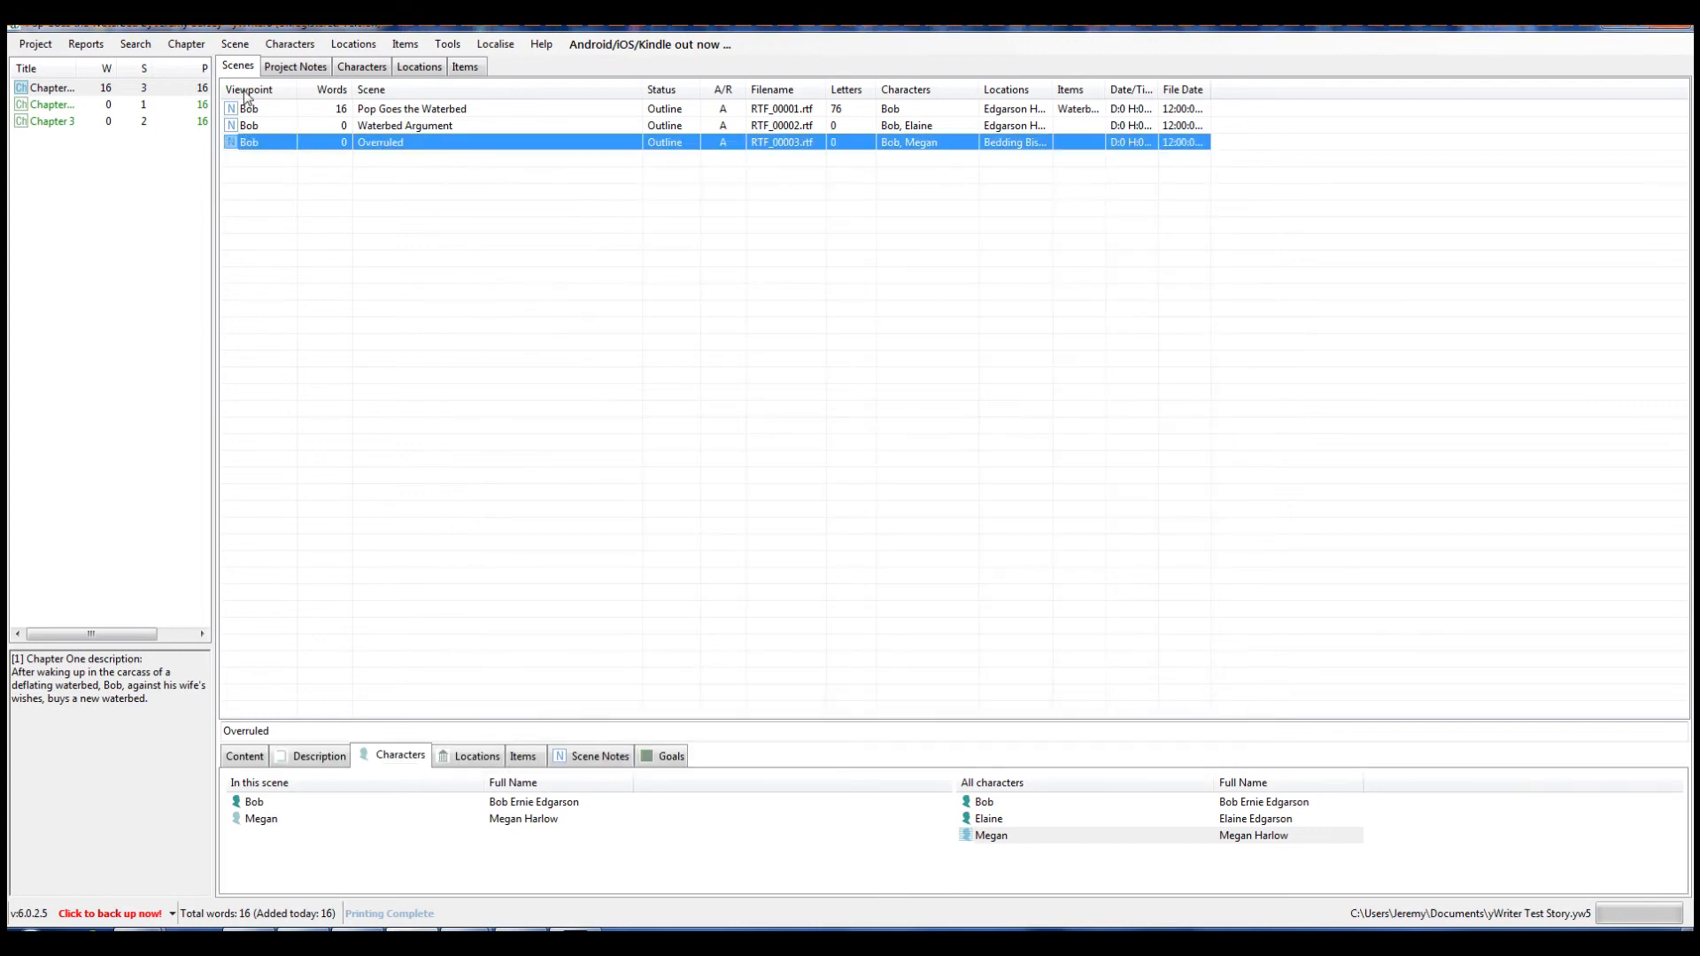
# Open the scene "Pop Goes the Waterbed" for editing and set it to begin on day 1, hour 0.
pyautogui.click(434, 110)
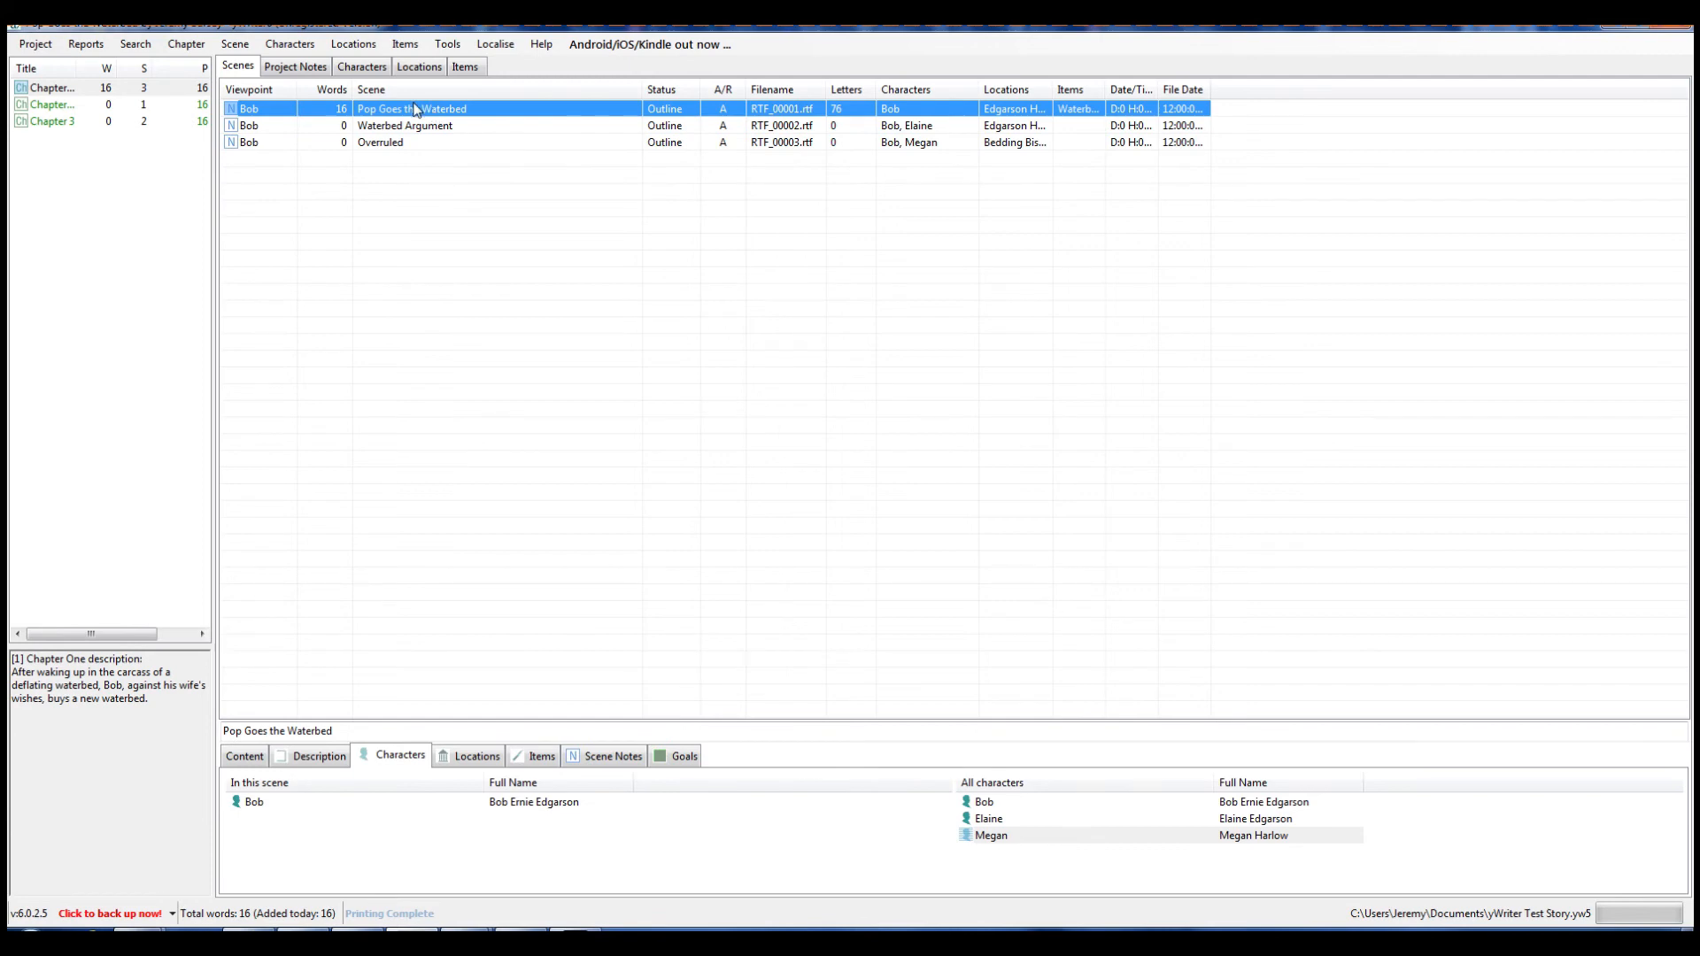
pyautogui.rightClick(414, 104)
pyautogui.click(470, 136)
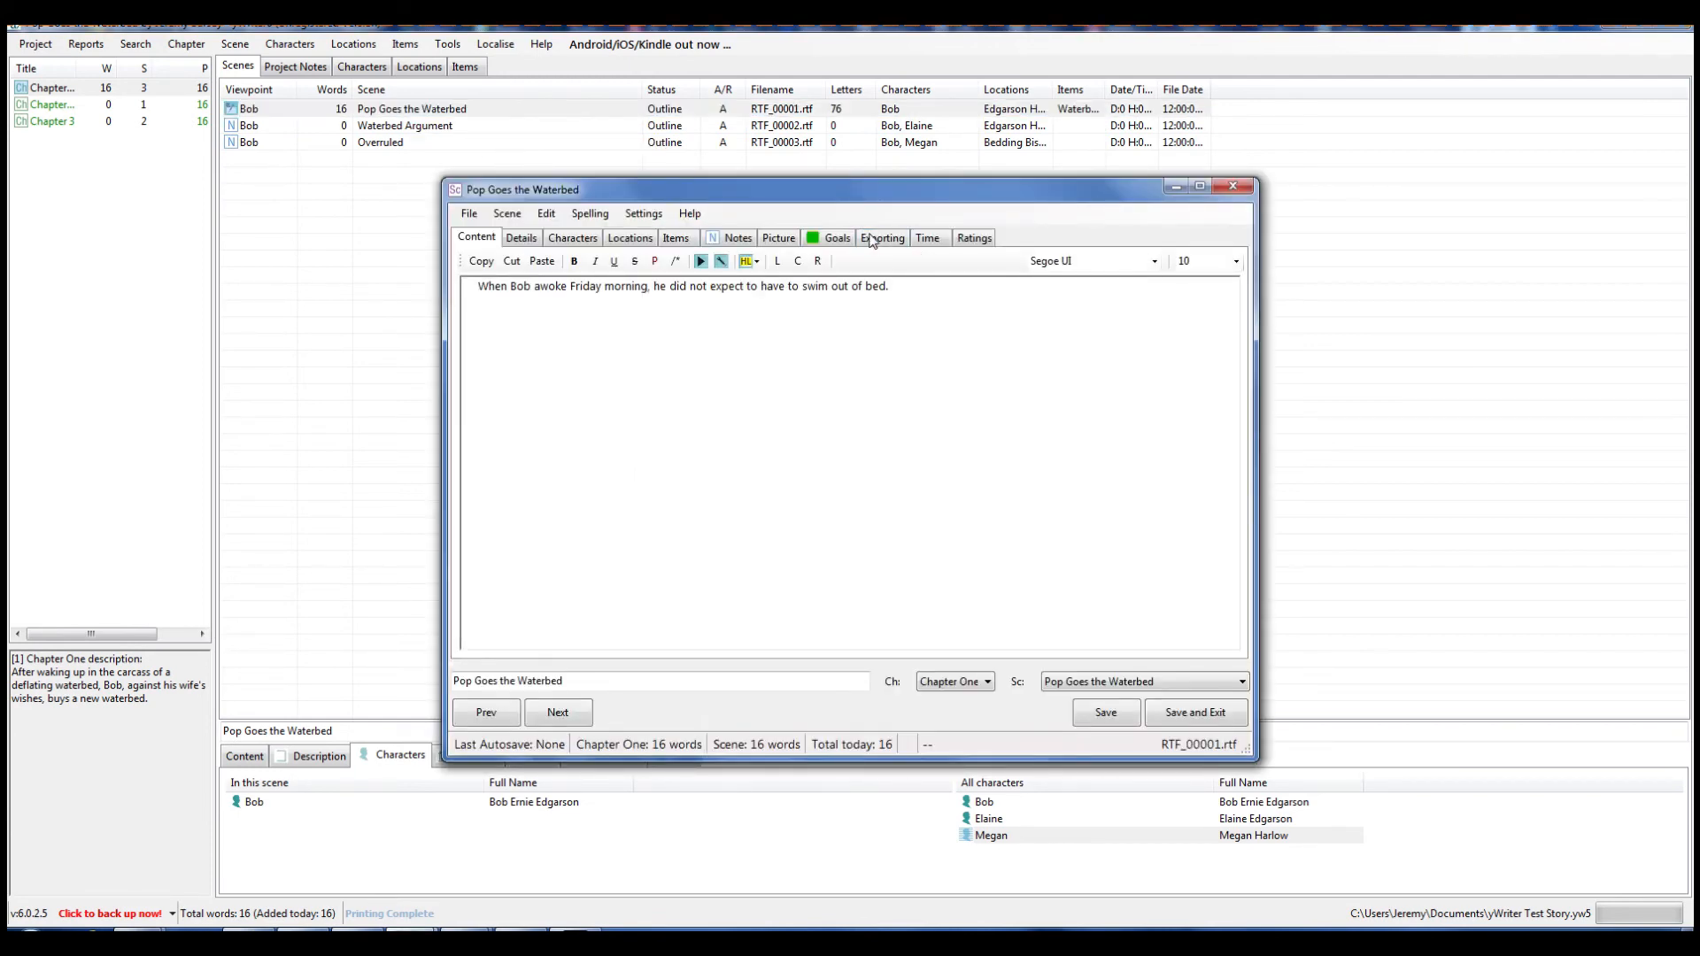
pyautogui.click(921, 241)
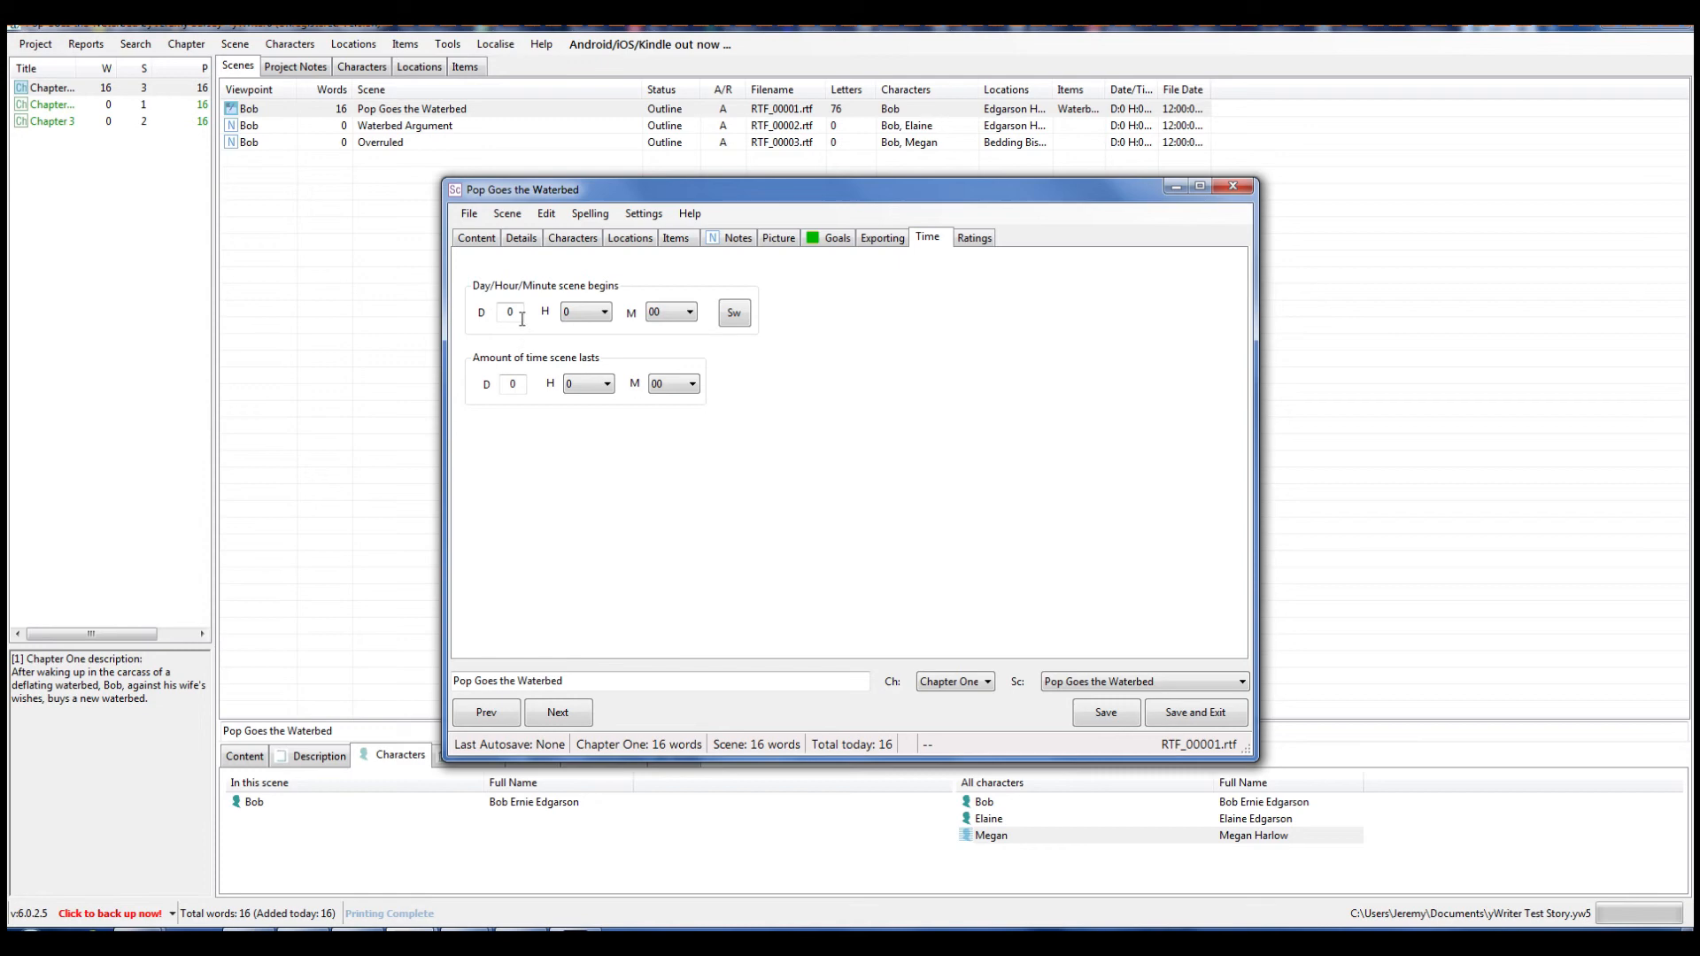
pyautogui.press('BackSpace')
pyautogui.write('1')
pyautogui.click(605, 312)
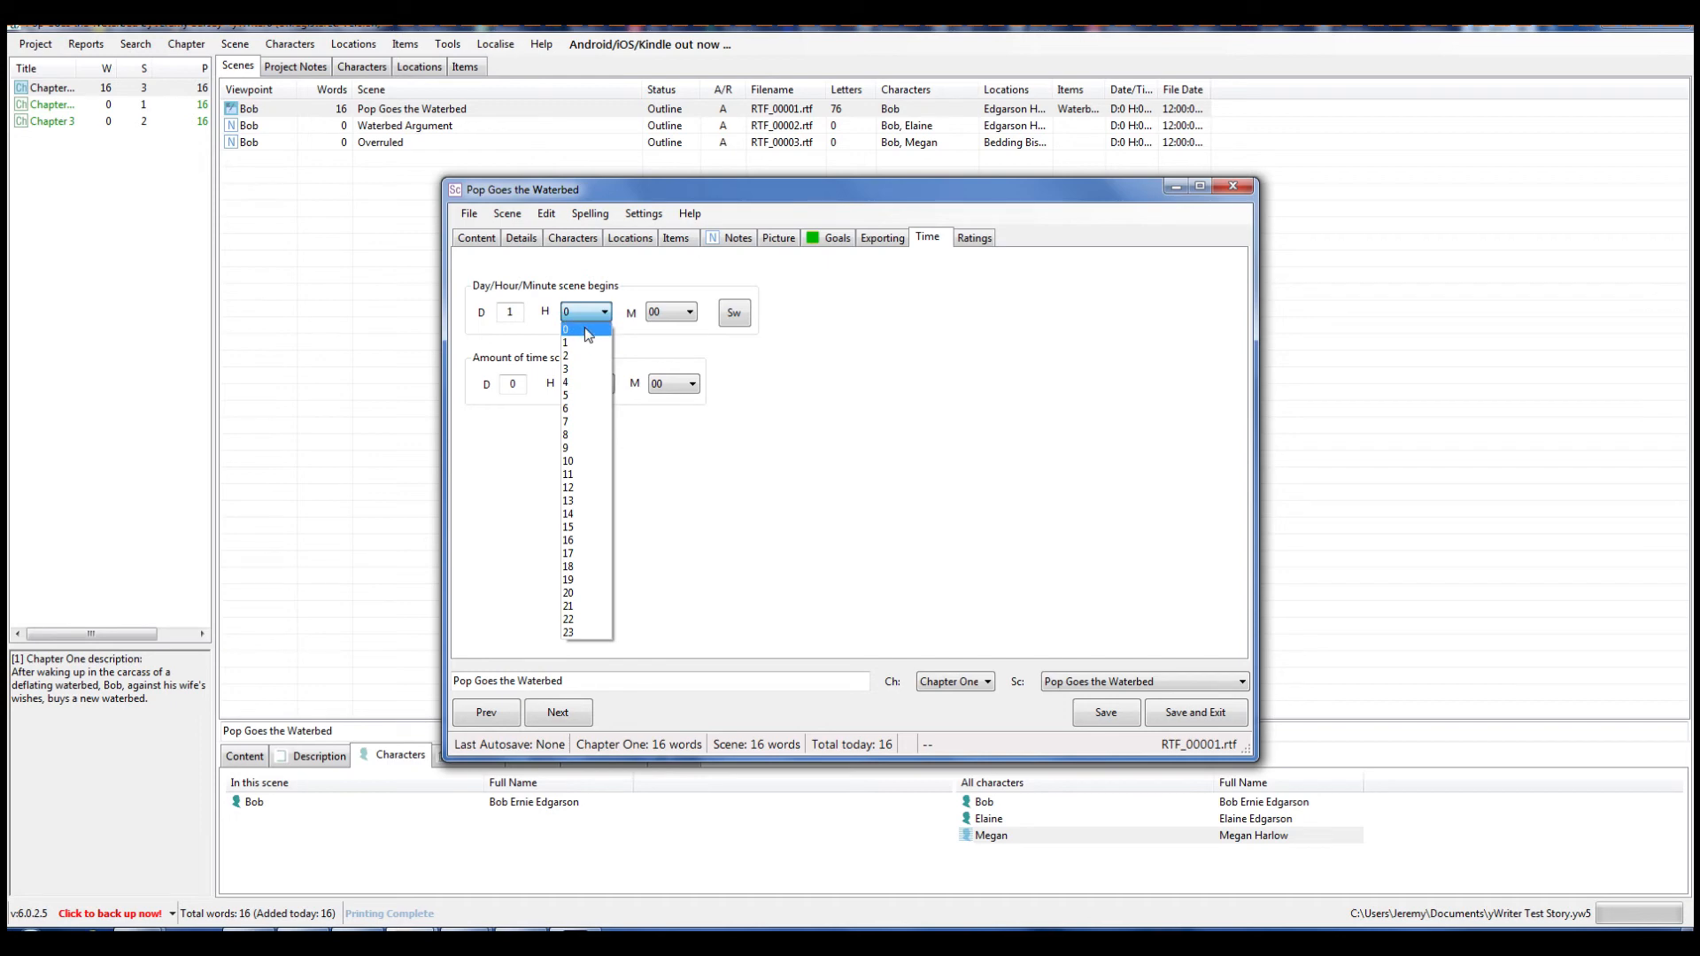
pyautogui.click(588, 334)
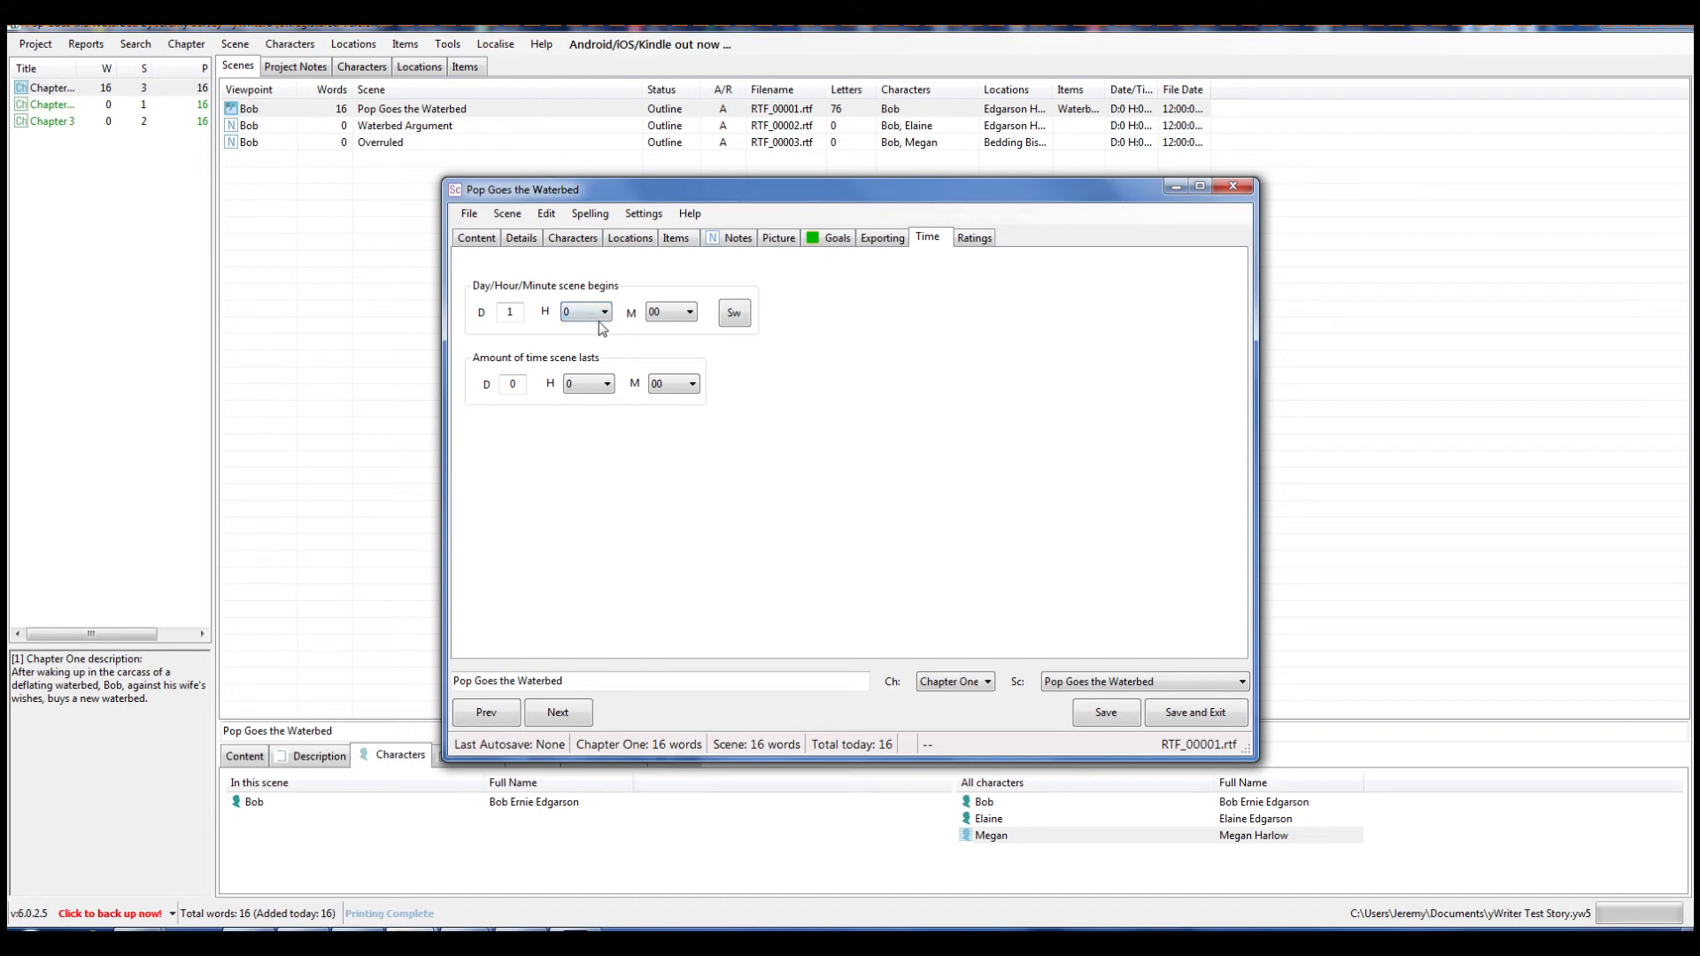
pyautogui.click(731, 314)
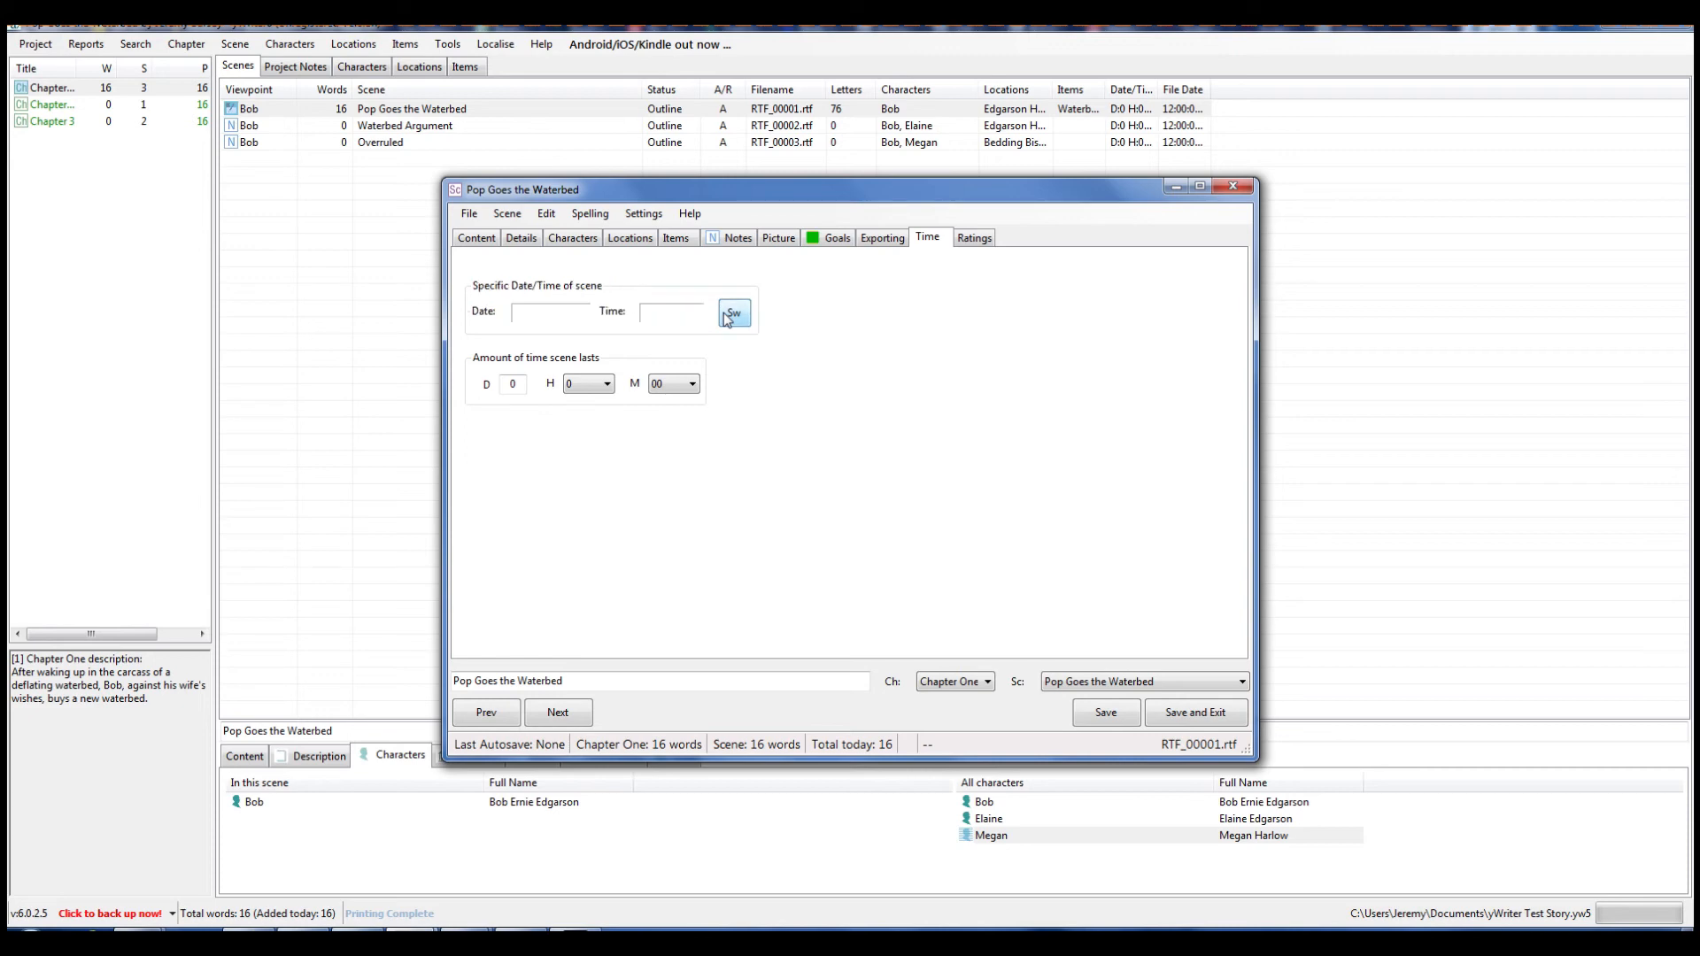
pyautogui.click(727, 315)
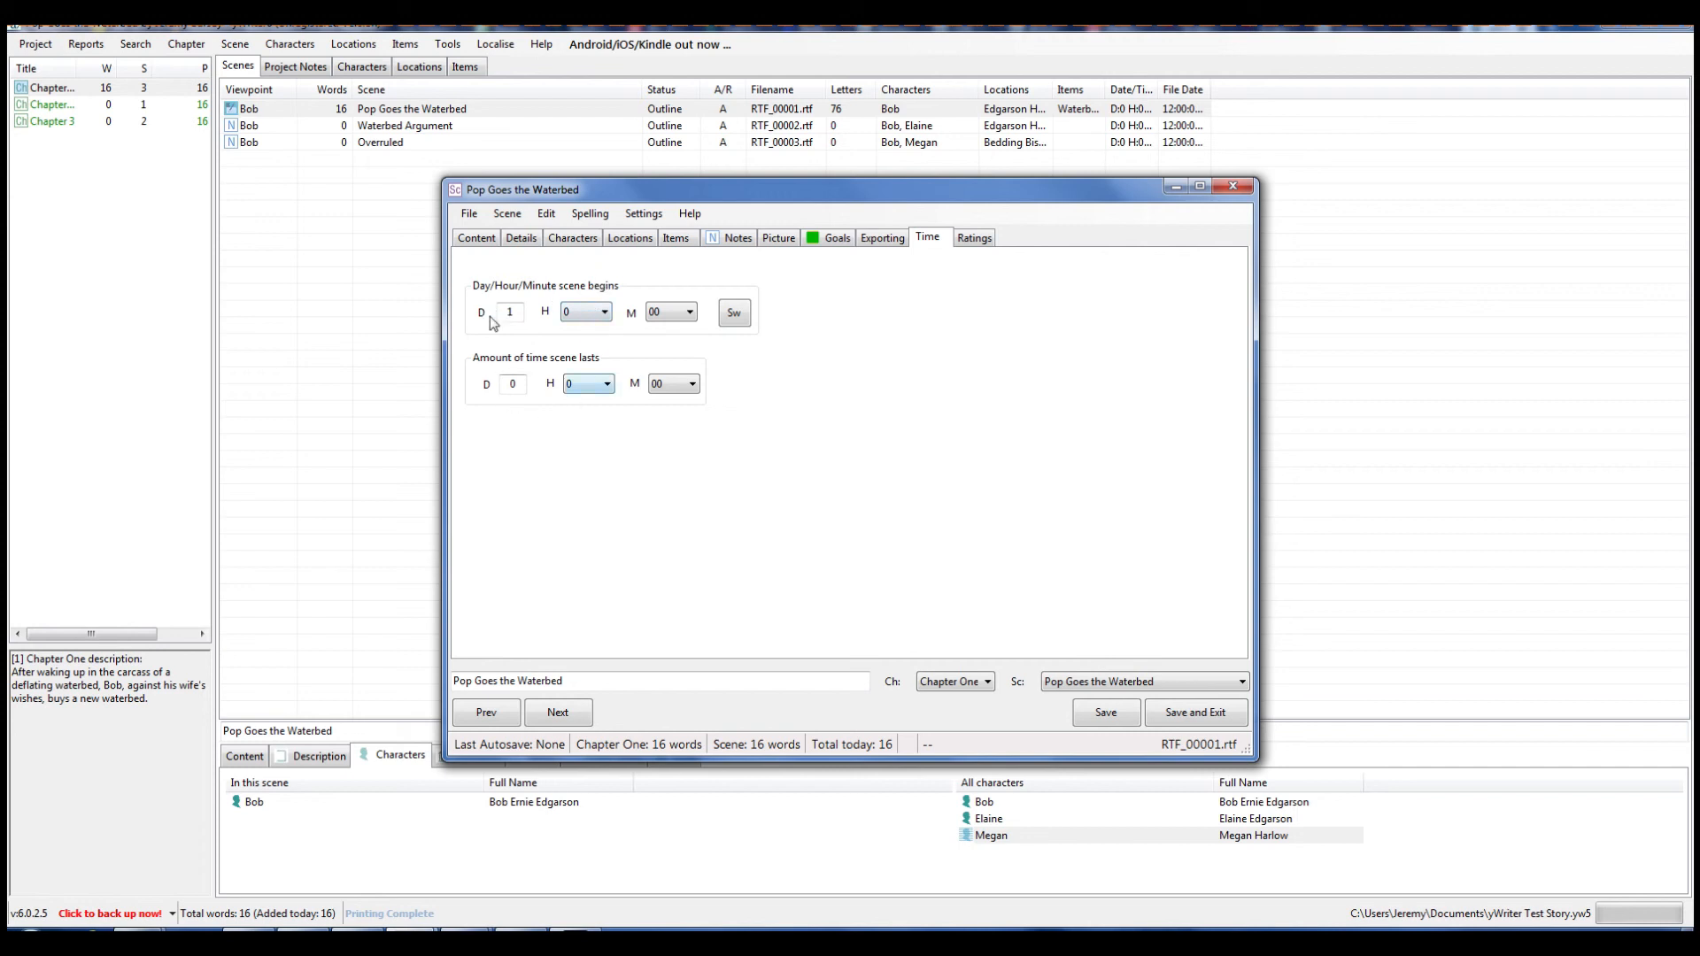
# Set the amount of time the scene lasts to 05 minutes and save the scene.
pyautogui.click(519, 387)
pyautogui.click(689, 387)
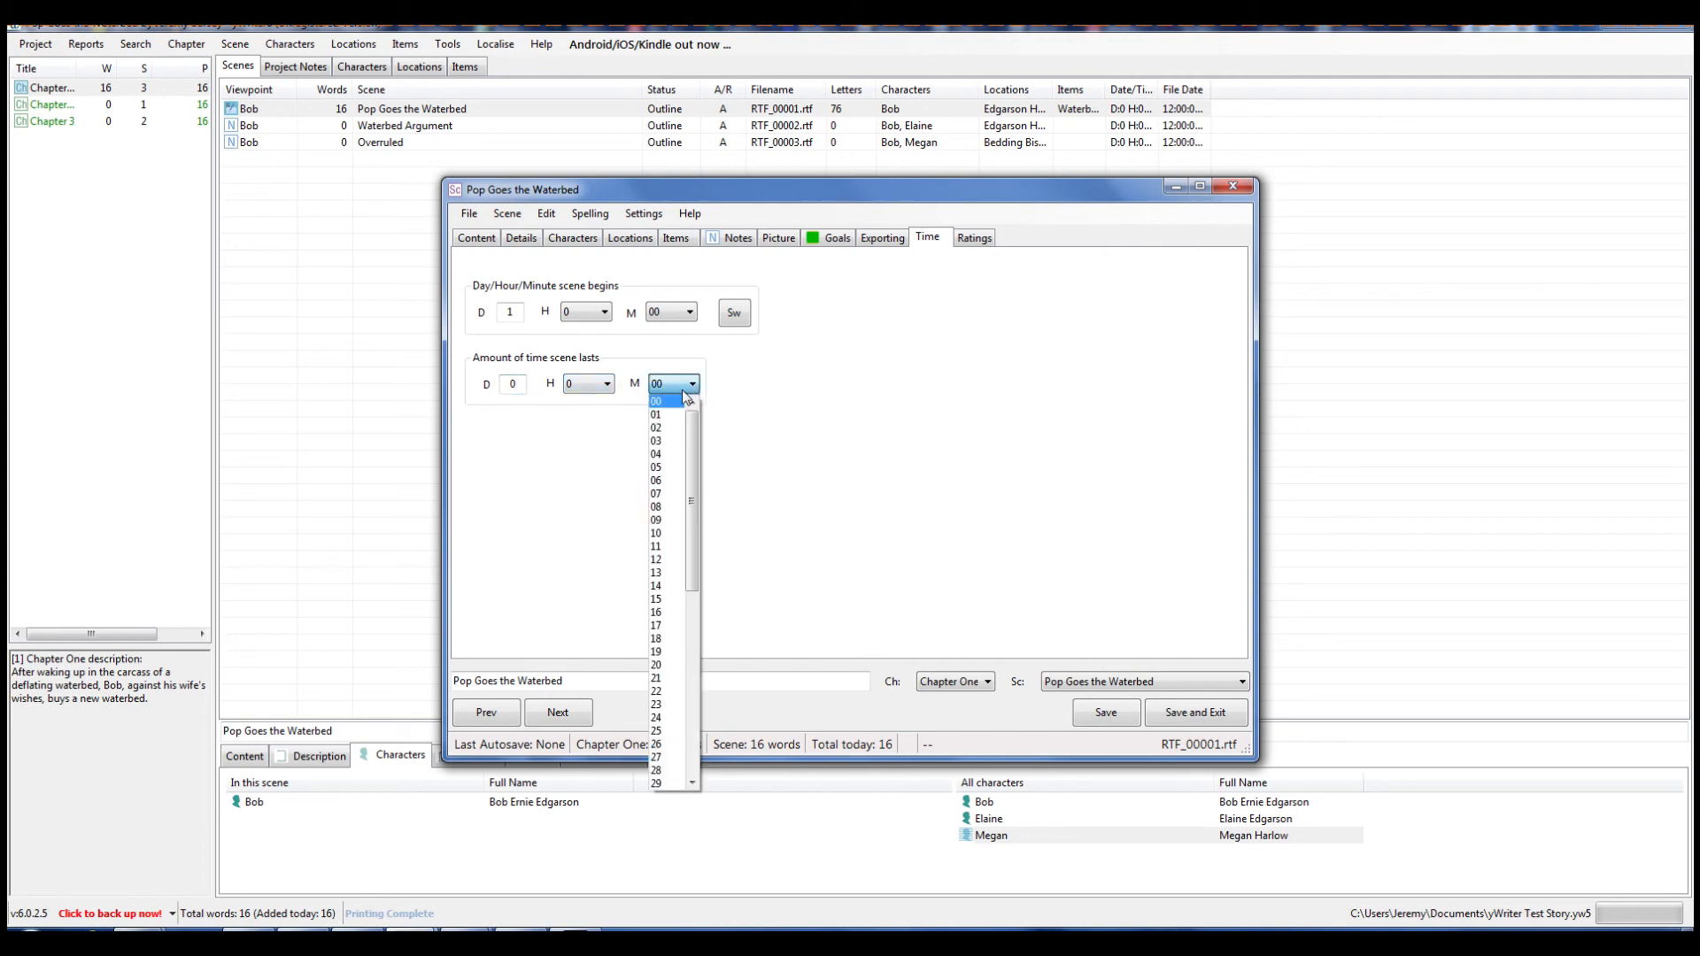
pyautogui.click(669, 466)
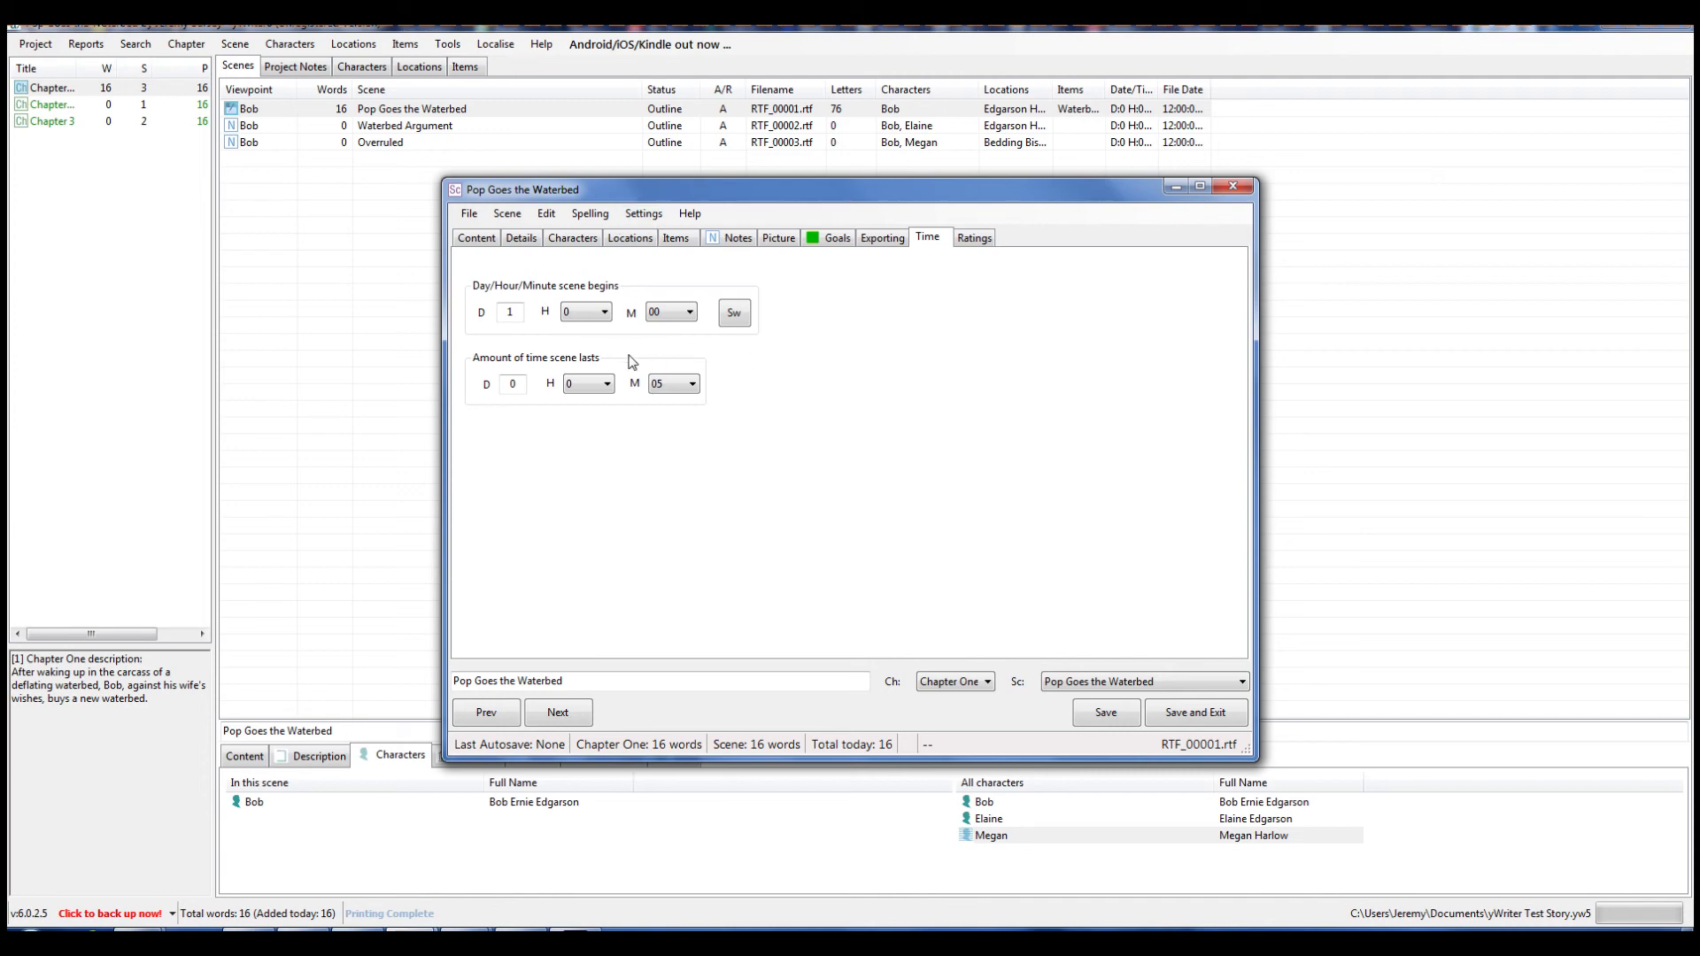
pyautogui.click(1105, 723)
# Review the scene's rating categories and the available Relevance values.
pyautogui.click(972, 239)
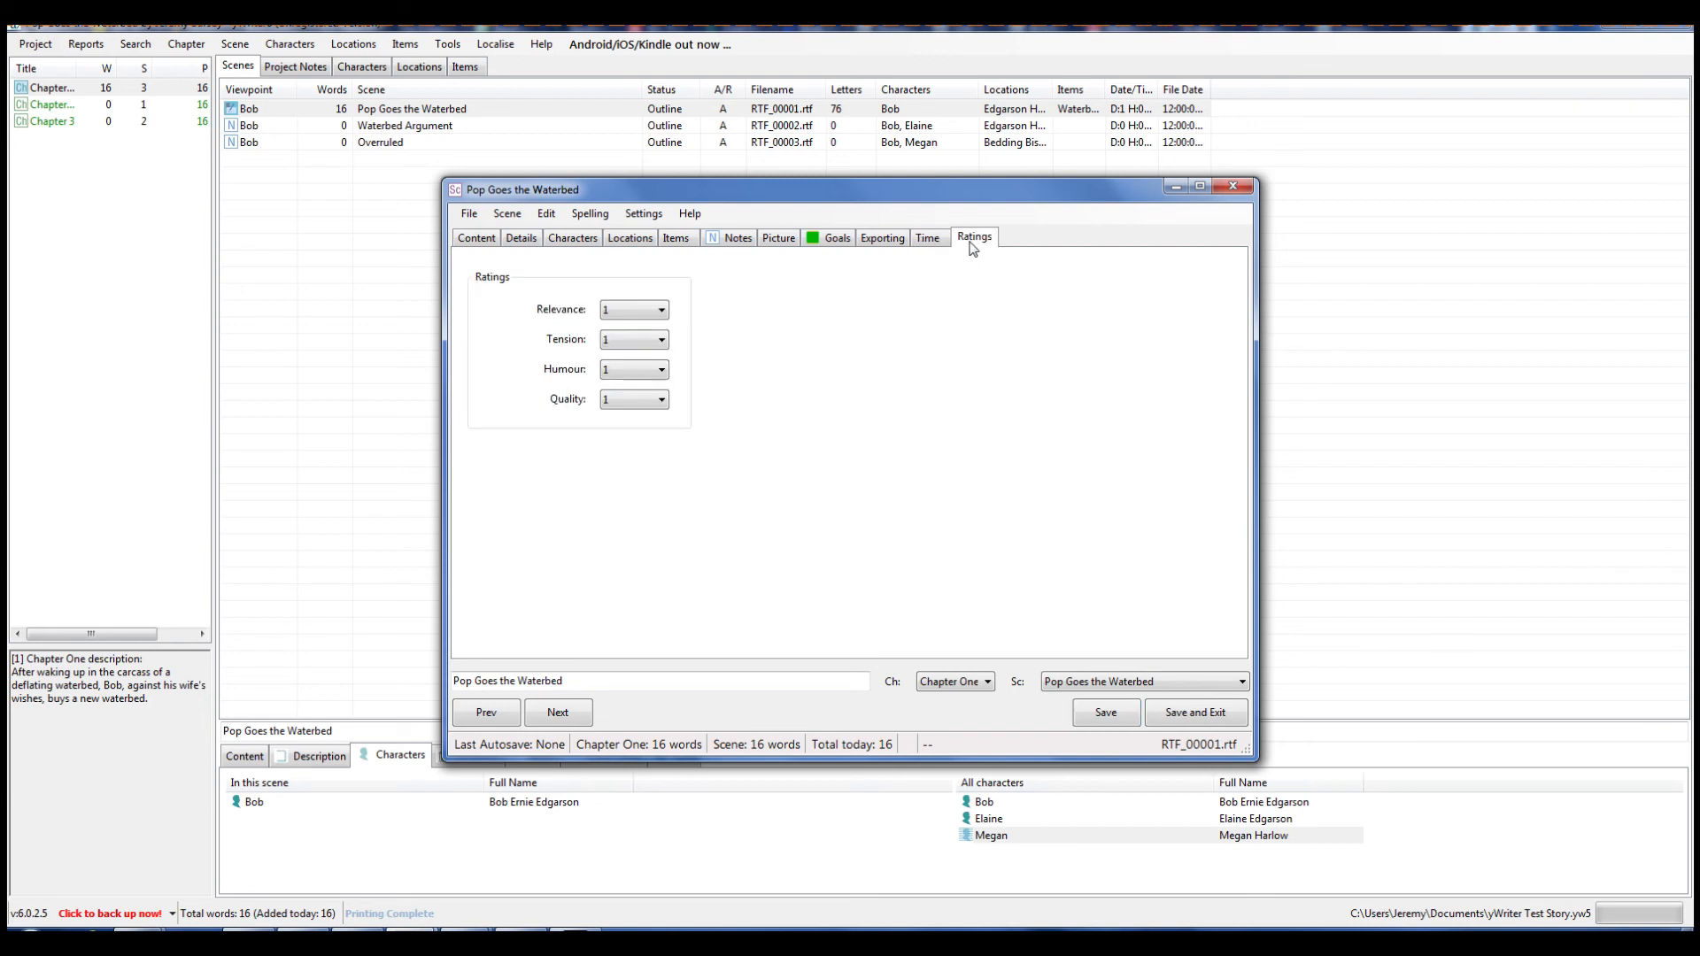
pyautogui.click(661, 310)
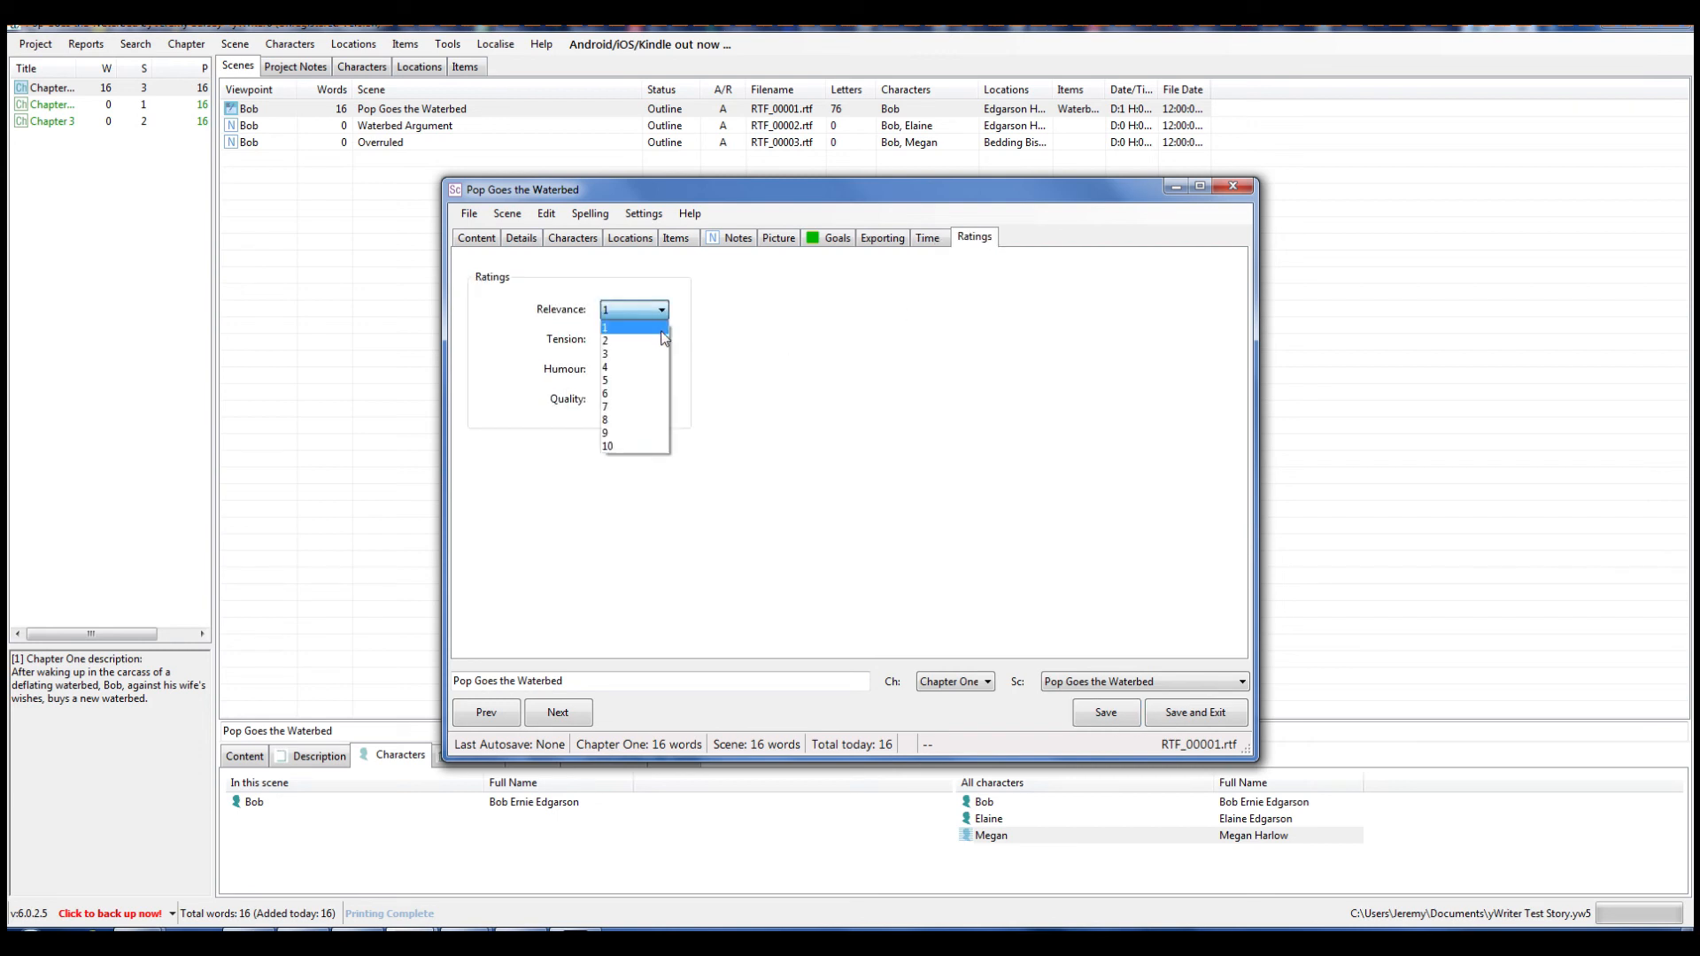
pyautogui.click(731, 326)
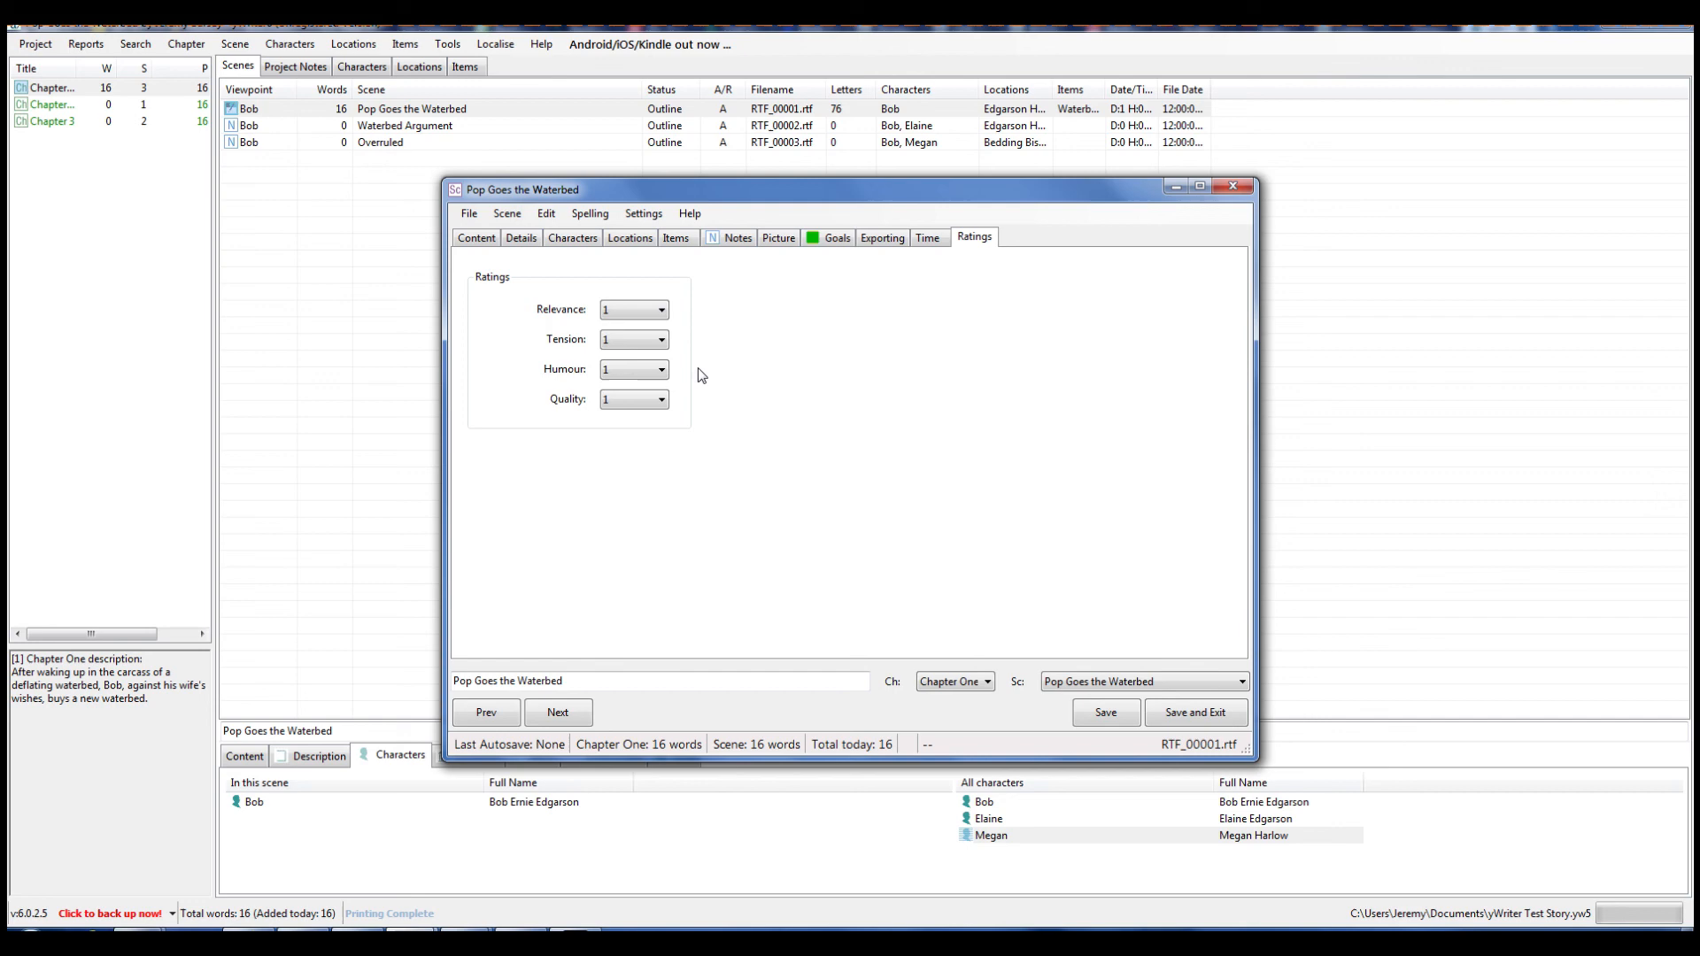